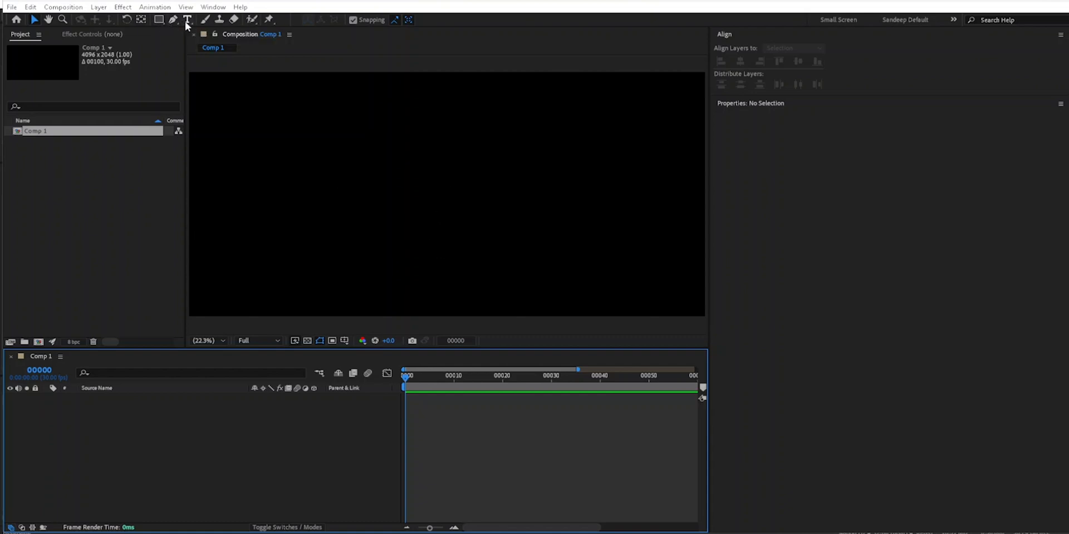
- Draw a red rectangle near the middle of the composition with the Rectangle tool and hide the Properties panel
{"action": "left_click", "coordinate": [159, 20]}
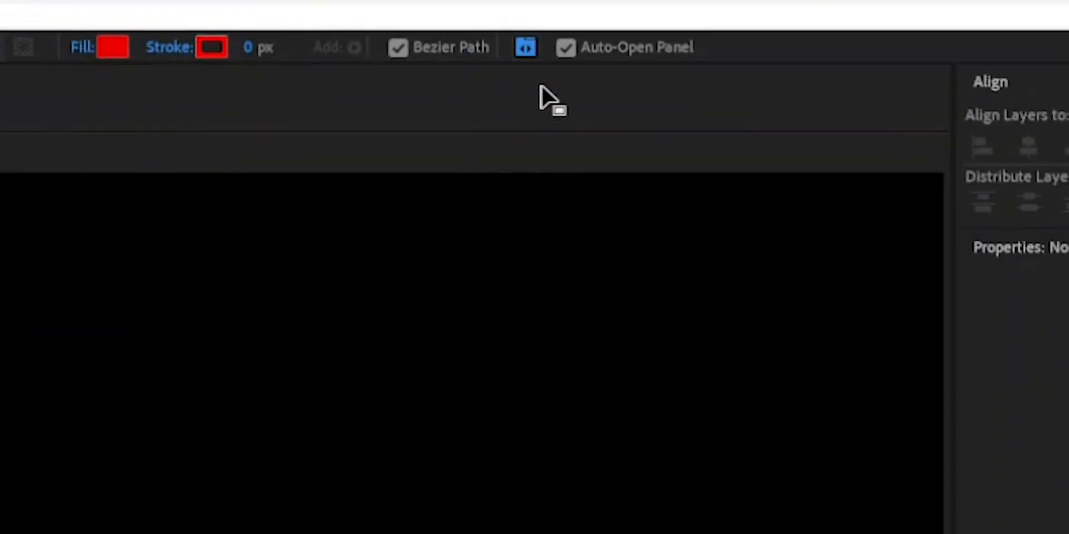
{"action": "left_click_drag", "start_coordinate": [250, 172], "coordinate": [553, 315]}
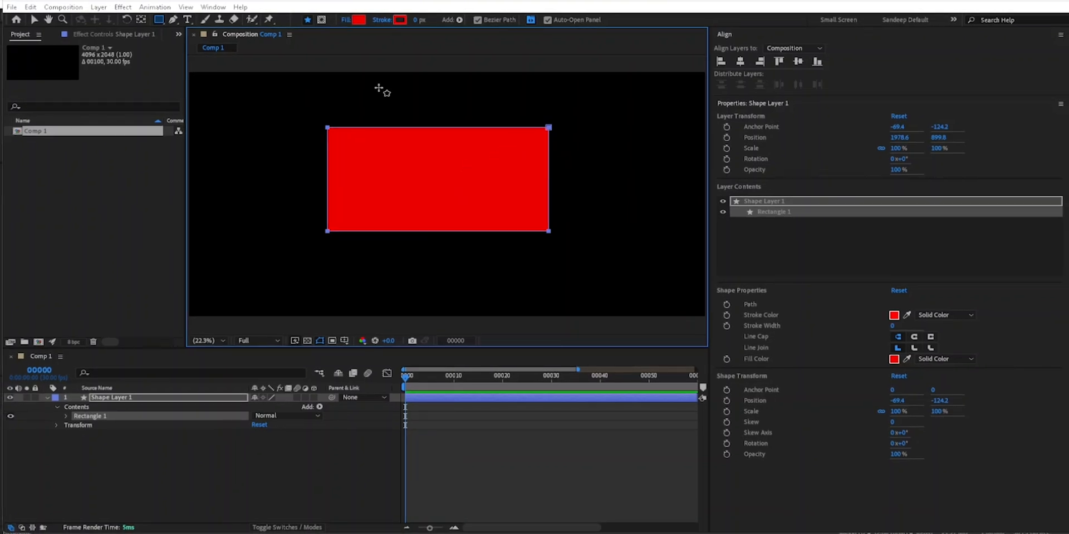
{"action": "left_click", "coordinate": [766, 107]}
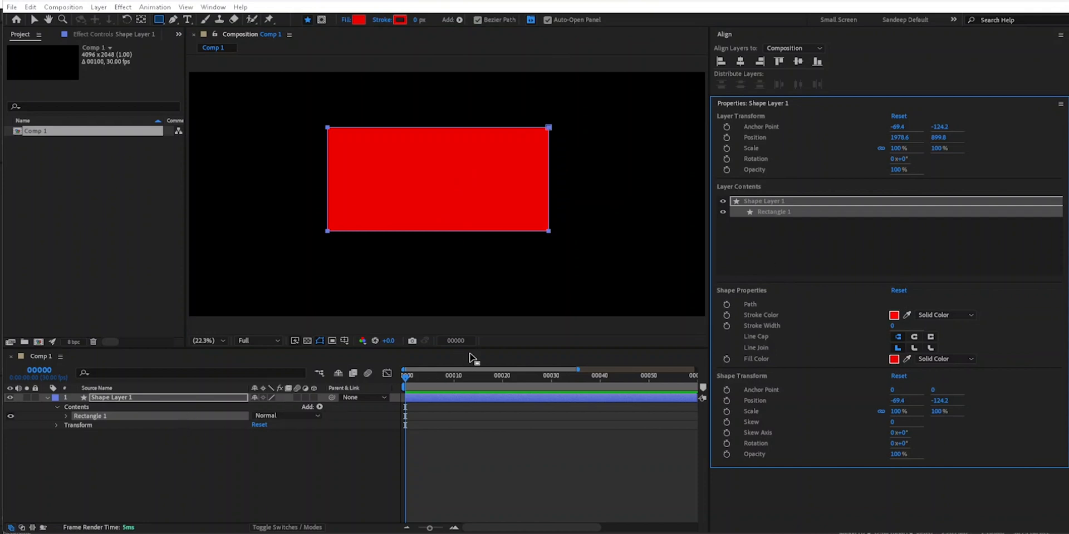
{"action": "left_click", "coordinate": [531, 21]}
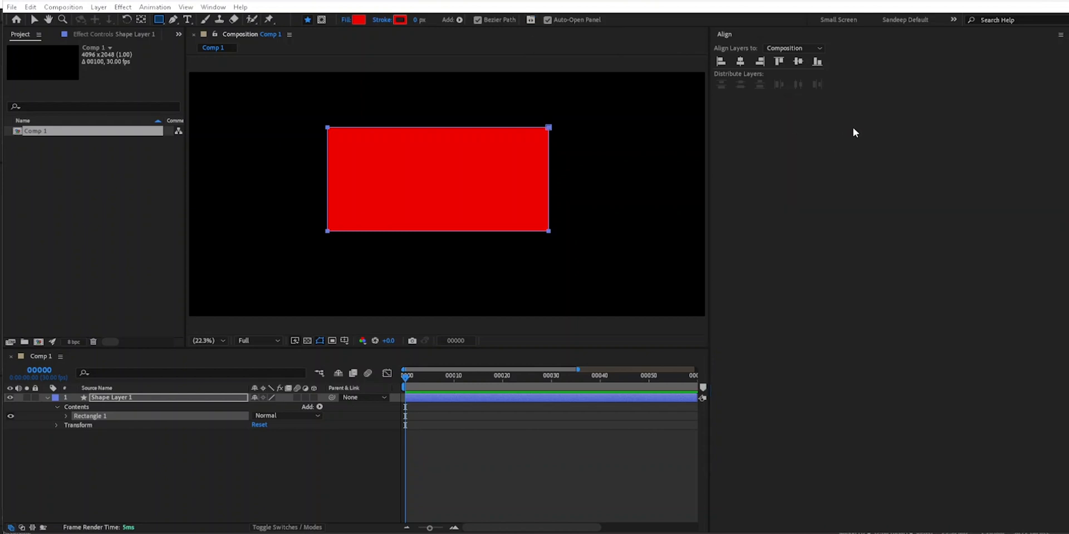
- Draw a closed six-point red shape beside the rectangle with the Pen tool and hide the Properties panel
{"action": "left_click", "coordinate": [173, 20]}
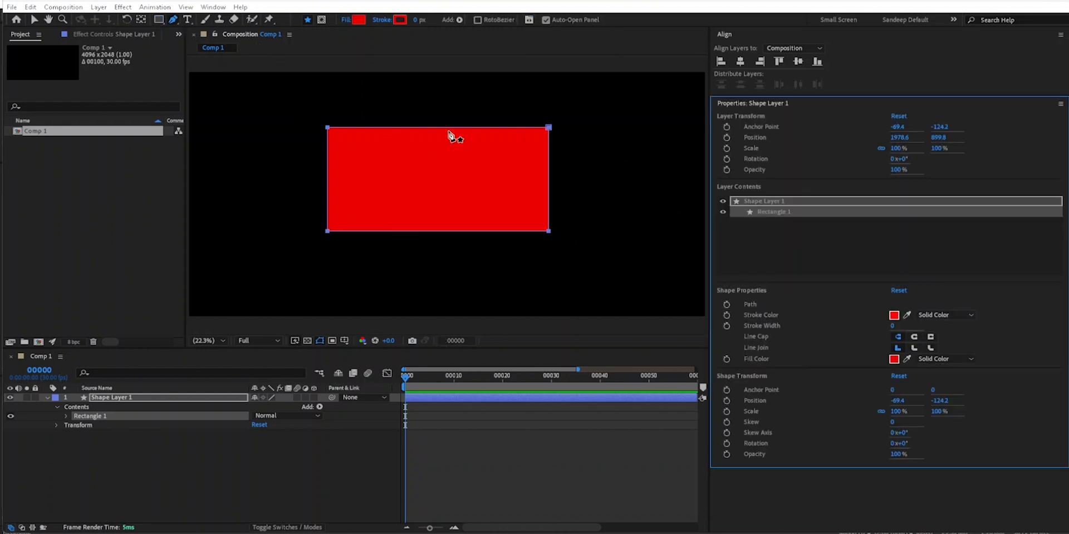
{"action": "left_click", "coordinate": [239, 186]}
{"action": "left_click", "coordinate": [259, 134]}
{"action": "left_click", "coordinate": [283, 147]}
{"action": "left_click", "coordinate": [293, 184]}
{"action": "left_click", "coordinate": [271, 221]}
{"action": "left_click", "coordinate": [242, 228]}
{"action": "left_click", "coordinate": [239, 186]}
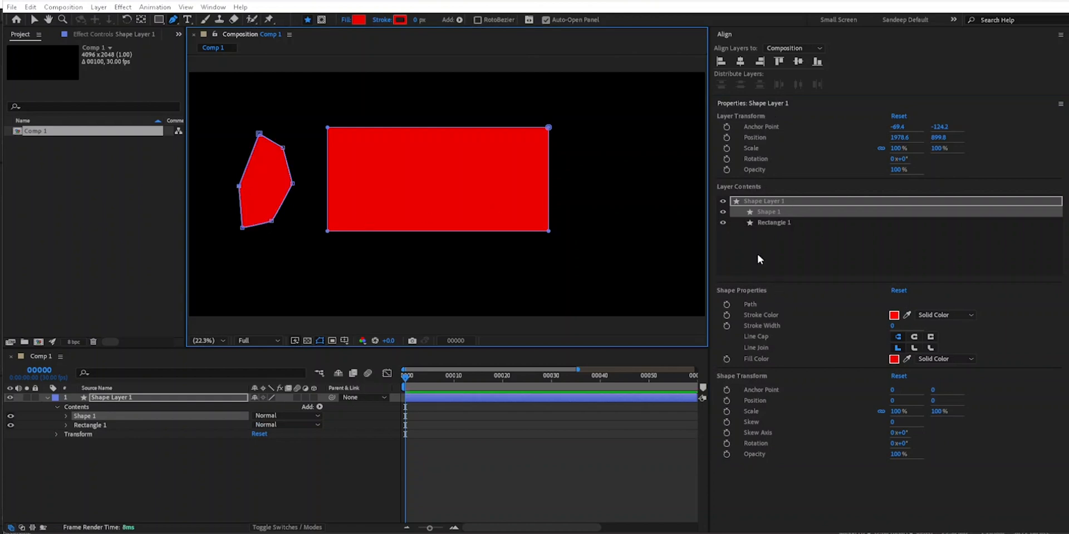
{"action": "left_click", "coordinate": [529, 21]}
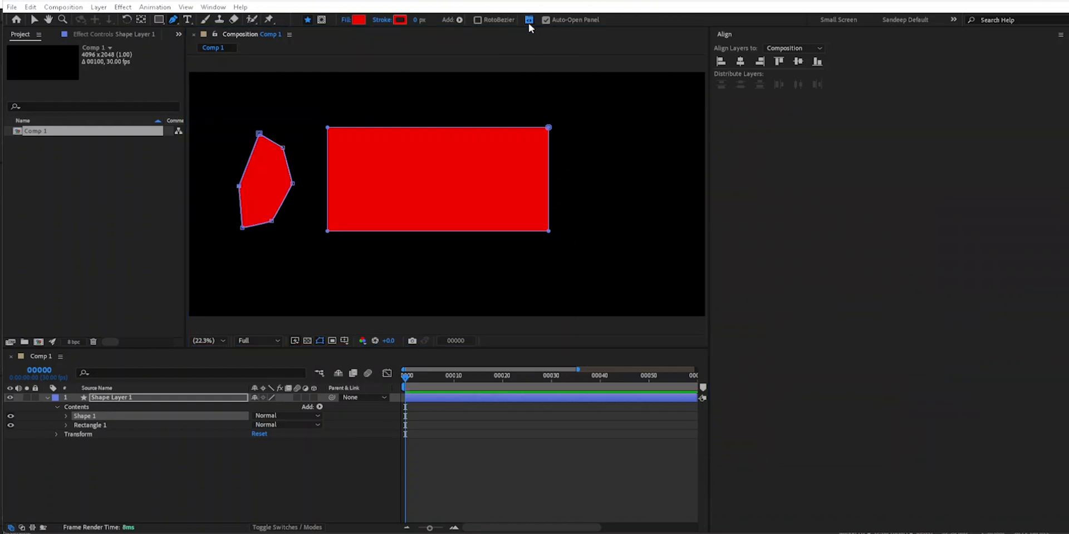
- Add a small paragraph text box with placeholder text beyond the rectangle's upper corner and toggle the Properties panel off
{"action": "left_click", "coordinate": [188, 20]}
{"action": "left_click_drag", "start_coordinate": [595, 112], "coordinate": [608, 129]}
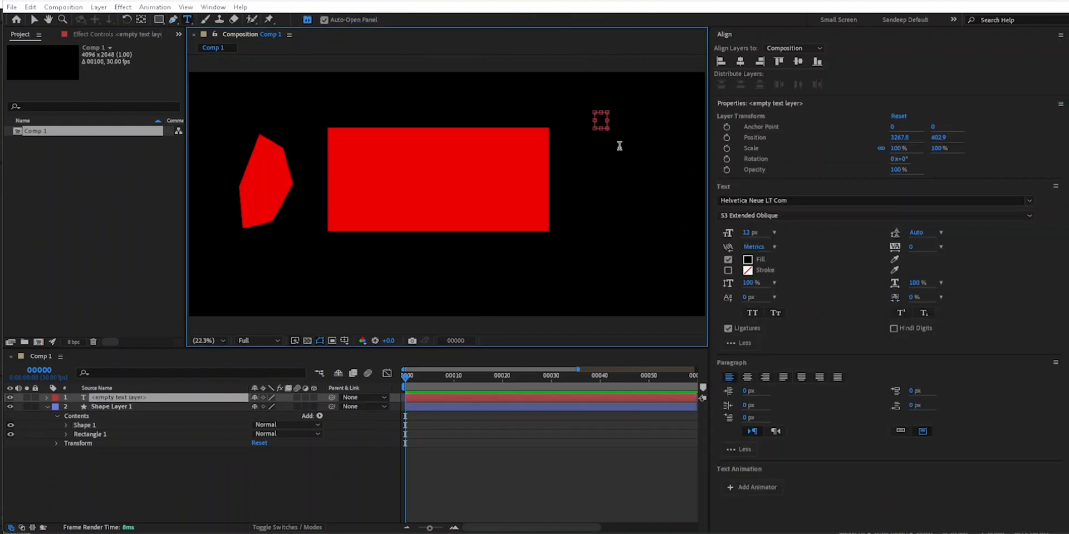
{"action": "type", "text": "dsfvdsvvxcv"}
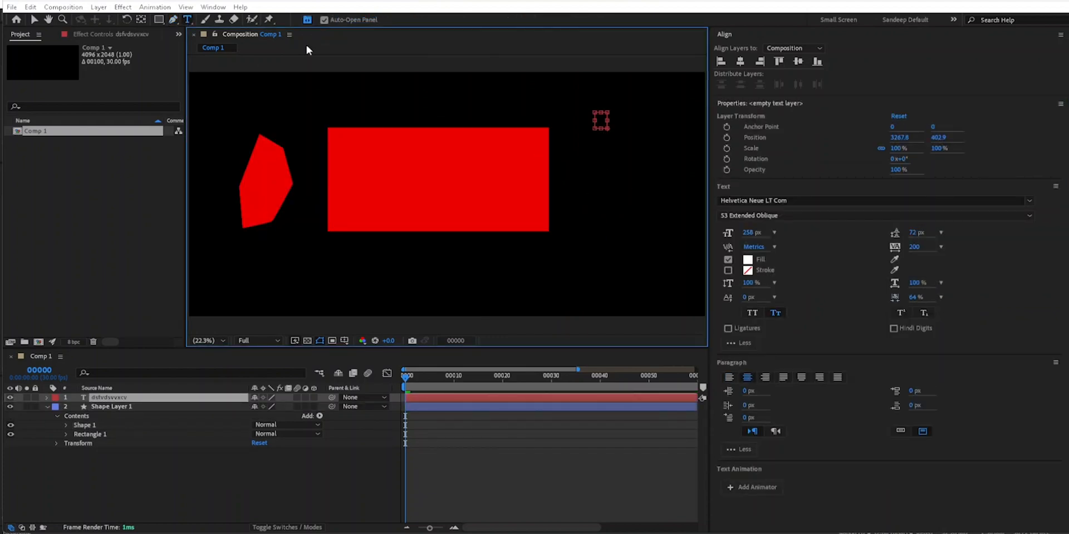
{"action": "left_click", "coordinate": [307, 20]}
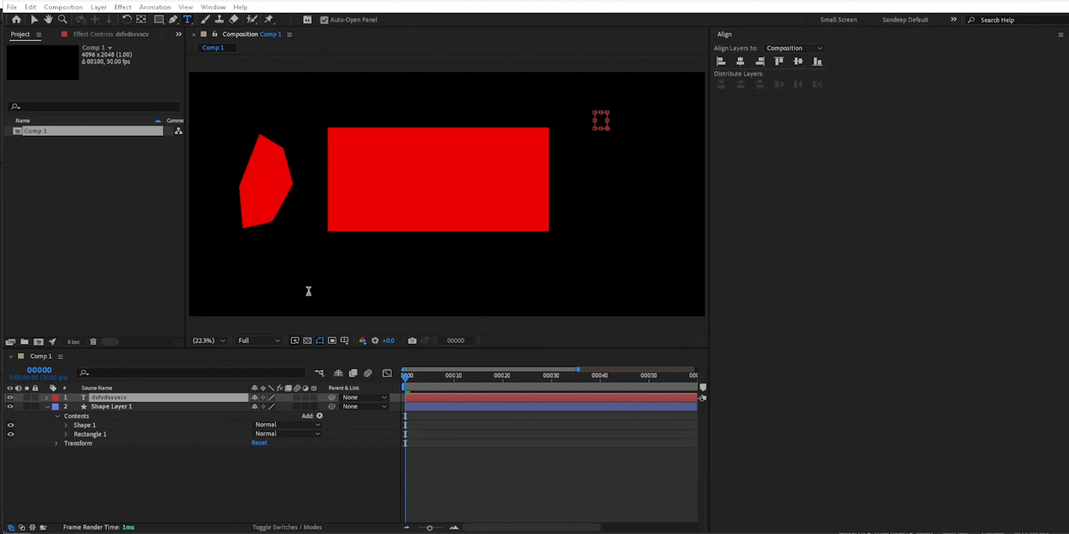
{"action": "left_click", "coordinate": [308, 20]}
{"action": "left_click", "coordinate": [307, 20]}
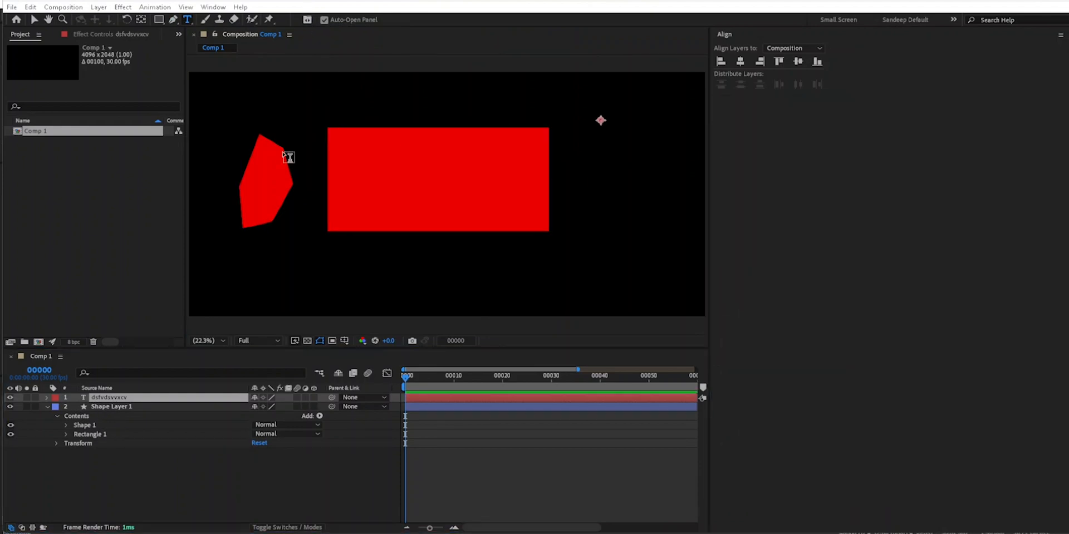
- Delete the text layer and the shape layer from Comp 1
{"action": "left_click_drag", "start_coordinate": [173, 477], "coordinate": [118, 399]}
{"action": "key", "text": "Delete"}
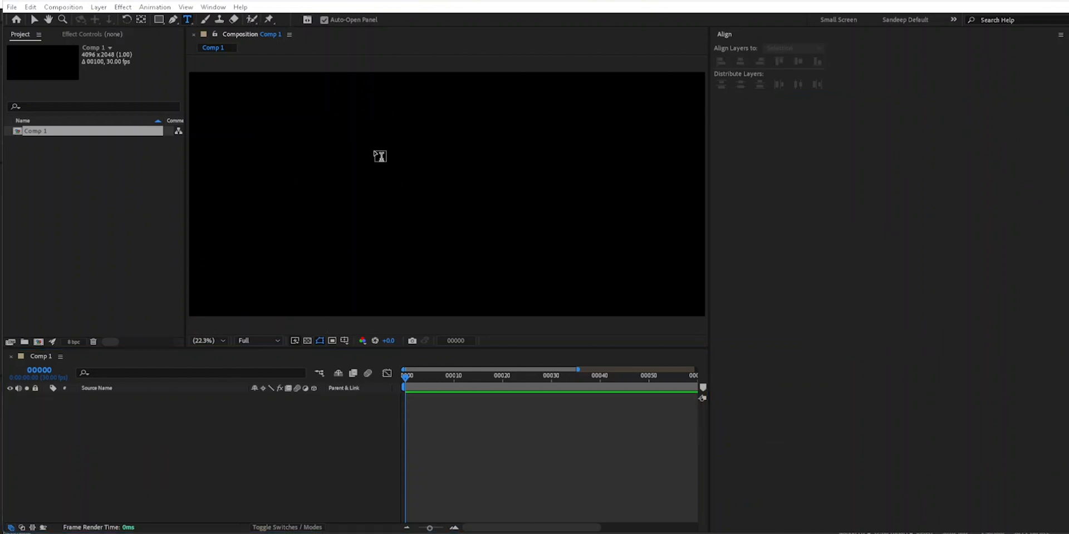
- Create a text layer reading "asdfgg" and center it in the composition
{"action": "left_click", "coordinate": [373, 156]}
{"action": "type", "text": "asdfgg"}
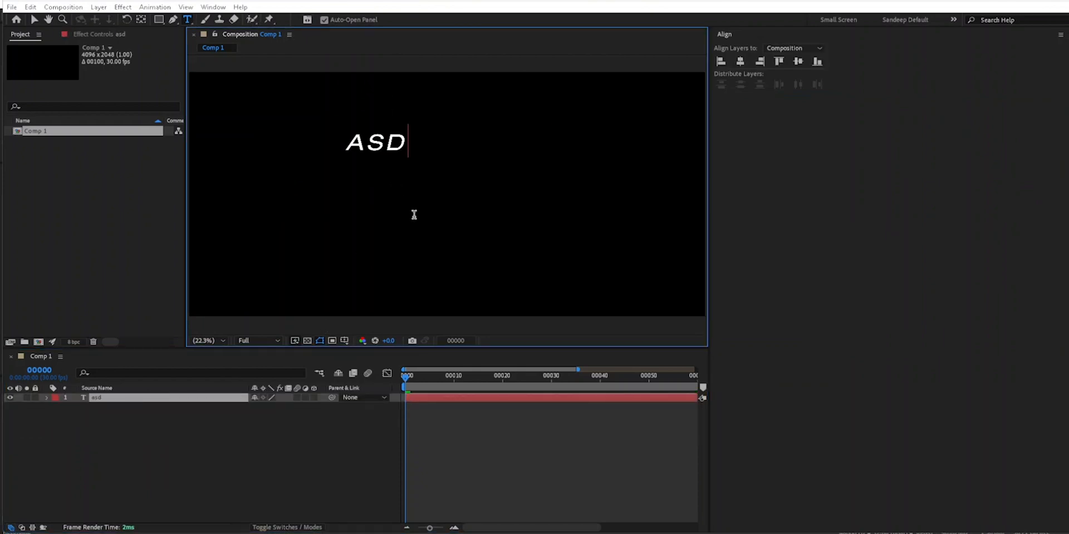
{"action": "left_click", "coordinate": [34, 19]}
{"action": "key", "text": "ctrl+Home"}
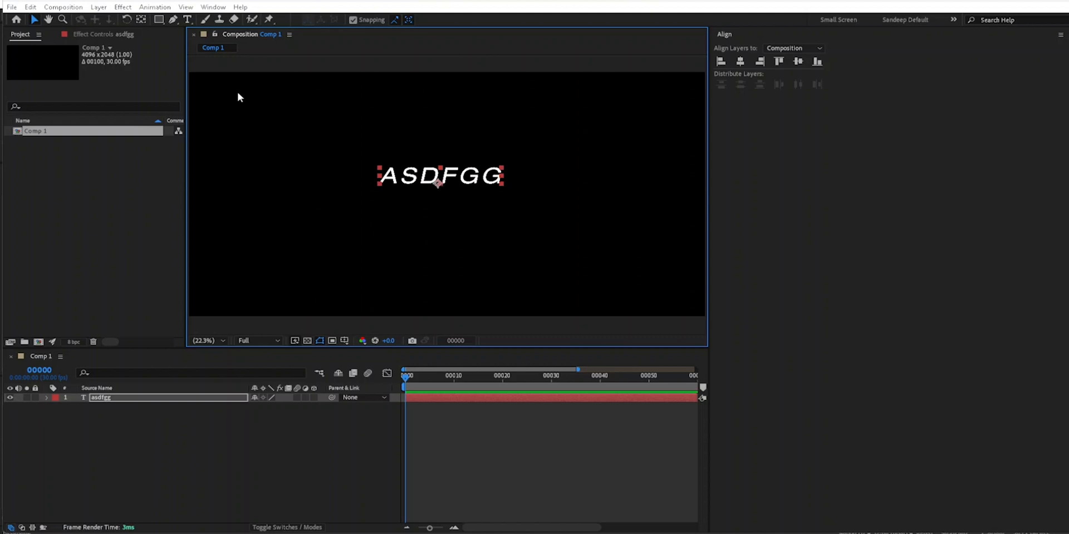
- Move the text layer's anchor point away from the letters, to a spot below their start, with the Pan Behind tool
{"action": "left_click", "coordinate": [141, 21]}
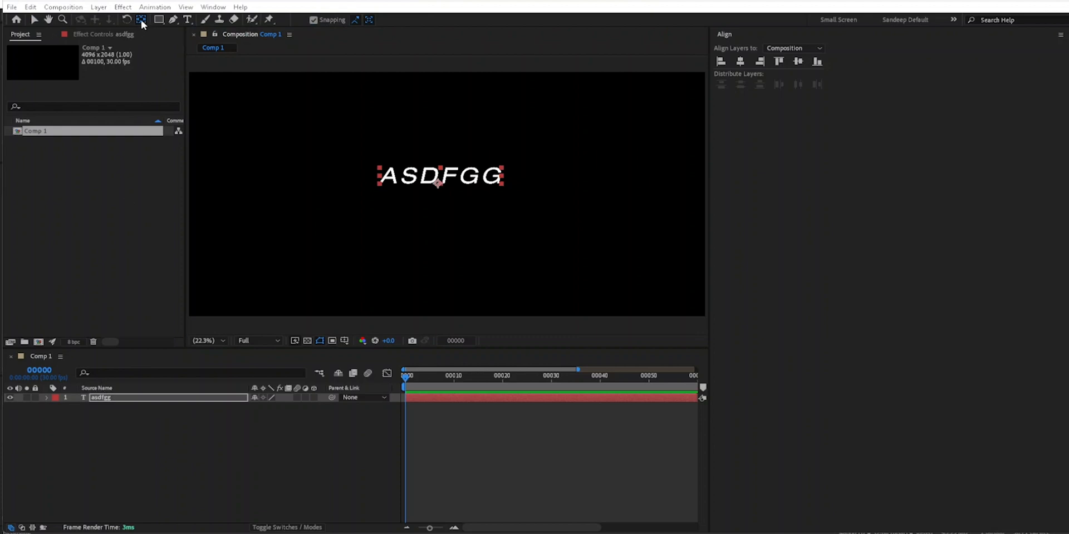
{"action": "key", "text": "ctrl+alt+Home"}
{"action": "left_click_drag", "start_coordinate": [444, 191], "coordinate": [360, 262]}
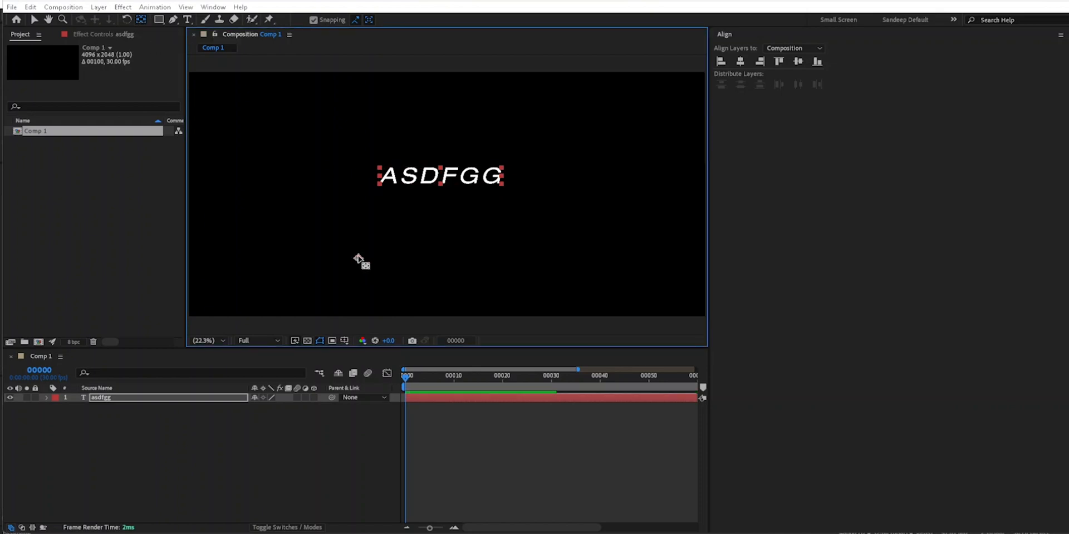
- Reset the anchor point to the text's center and align the layer to the composition's horizontal and vertical center
{"action": "left_click", "coordinate": [142, 22]}
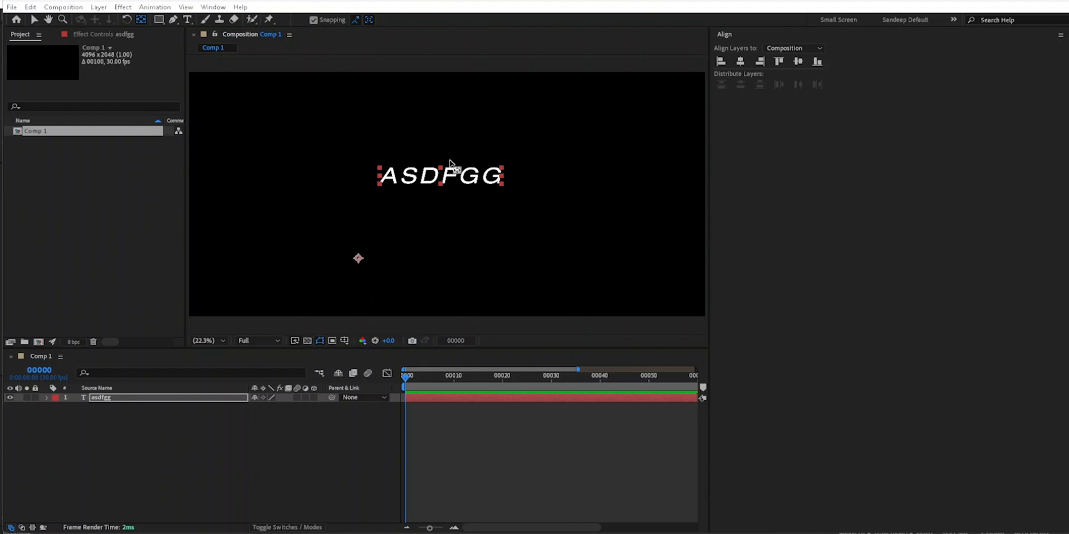
{"action": "double_click", "coordinate": [143, 23], "text": "ctrl"}
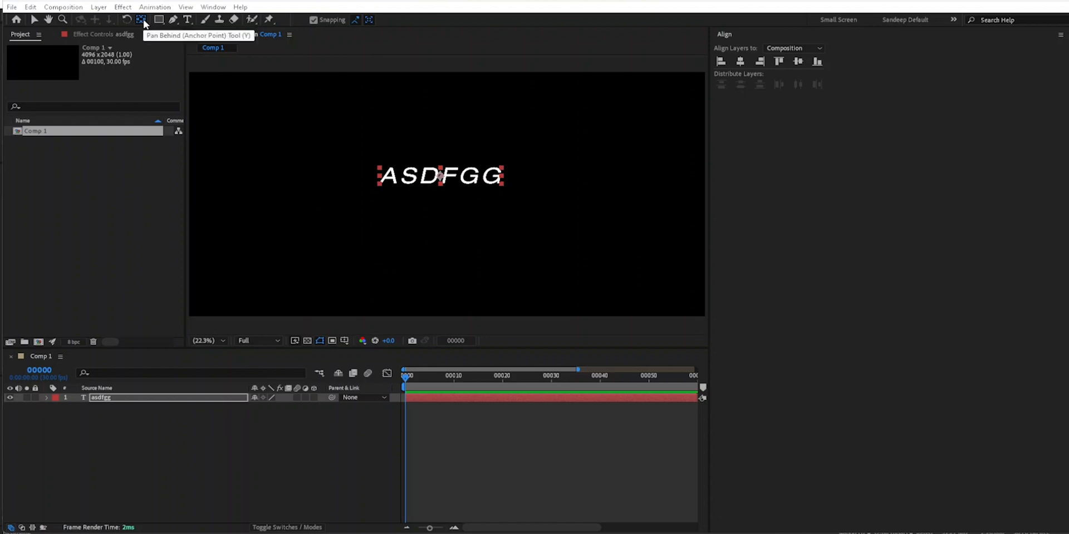
{"action": "left_click", "coordinate": [741, 62]}
{"action": "left_click", "coordinate": [797, 63]}
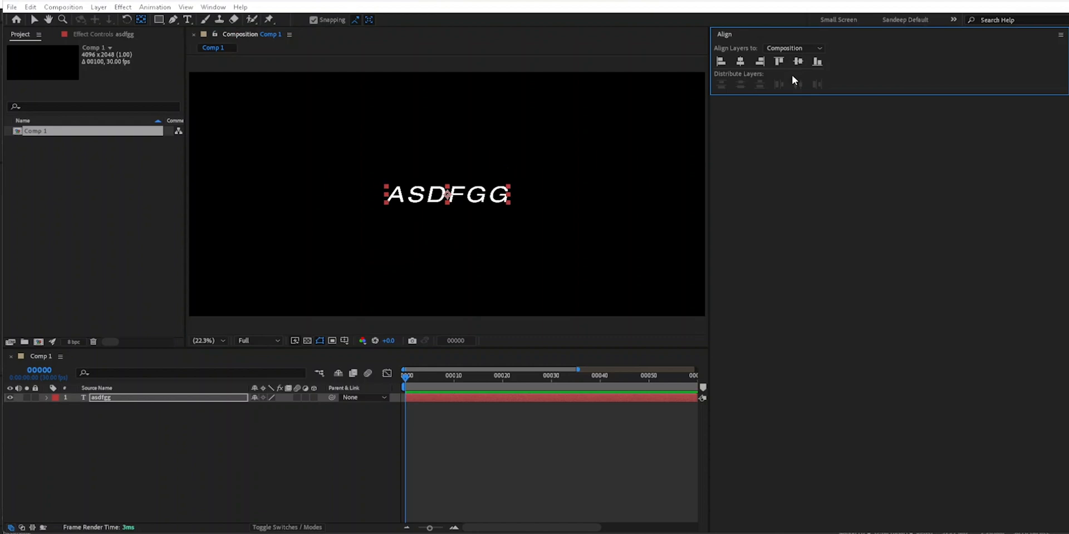
- Select the asdfgg layer with the Type tool active and show its Properties panel
{"action": "left_click", "coordinate": [114, 399]}
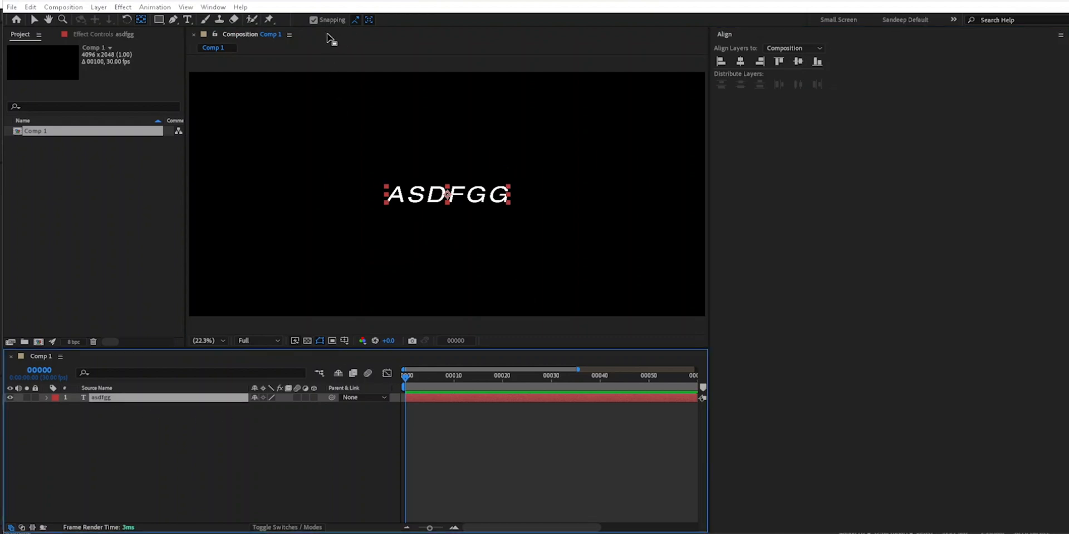
{"action": "left_click", "coordinate": [188, 19]}
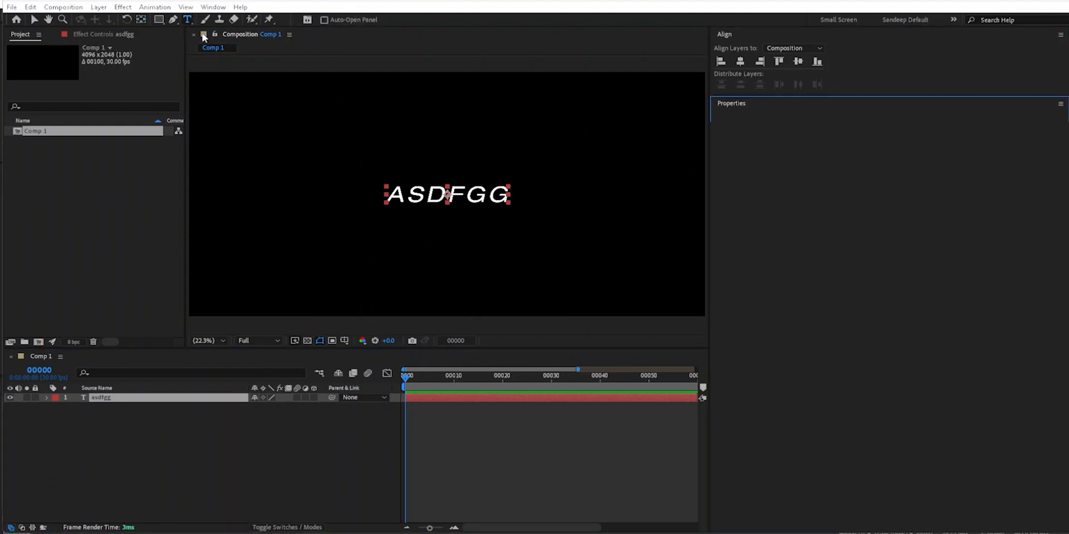
{"action": "left_click", "coordinate": [307, 21]}
{"action": "left_click", "coordinate": [308, 20]}
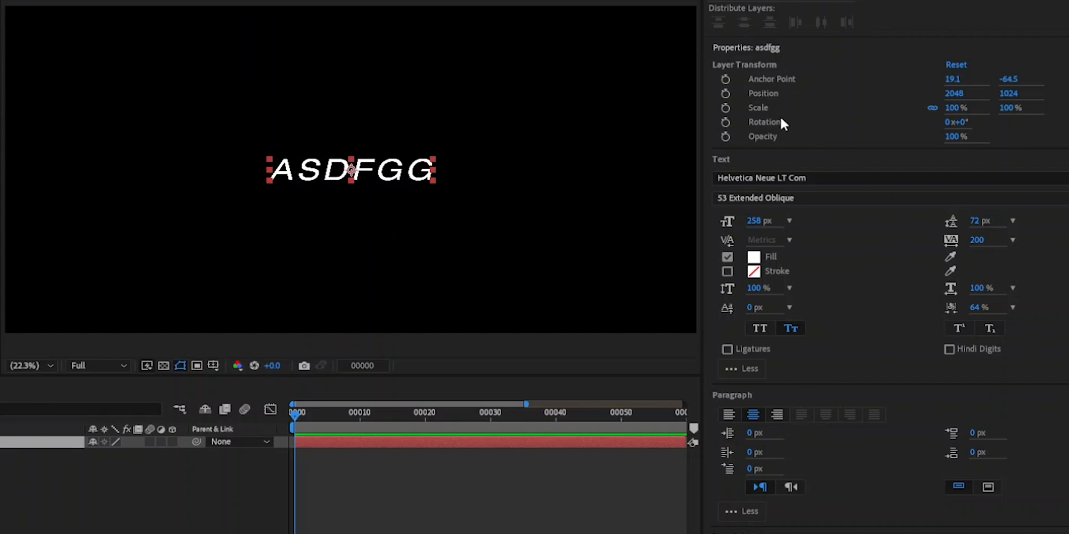
- Reveal the text layer's Anchor Point, Position and Scale properties in the timeline, then collapse the layer
{"action": "left_click", "coordinate": [763, 79]}
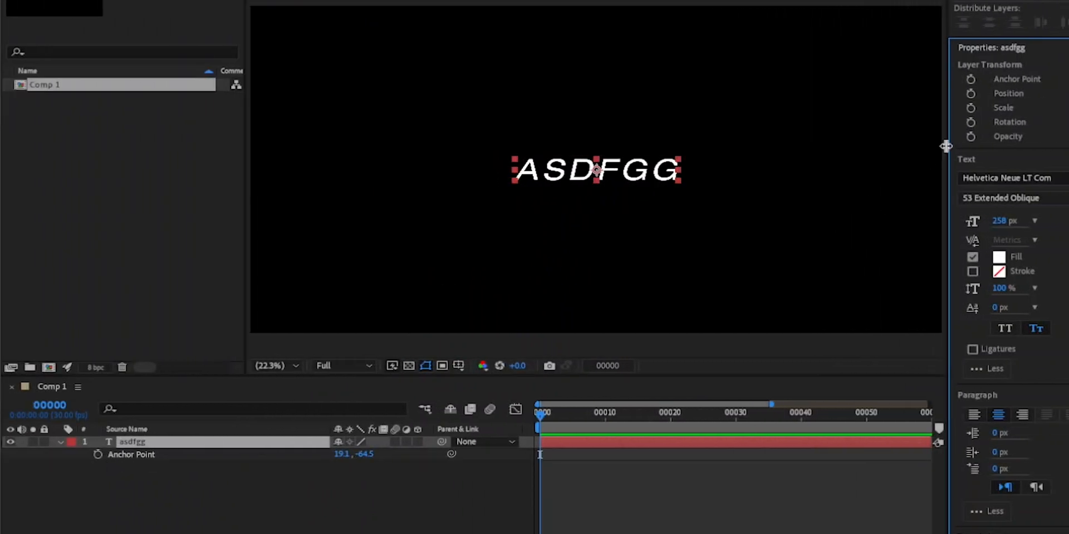
{"action": "left_click", "coordinate": [999, 93]}
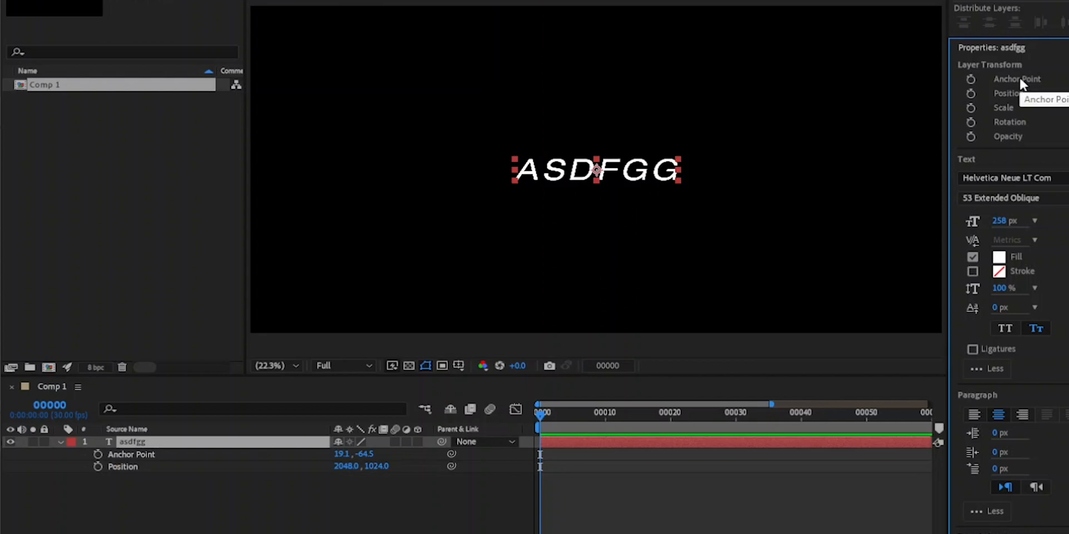
{"action": "left_click", "coordinate": [1004, 108]}
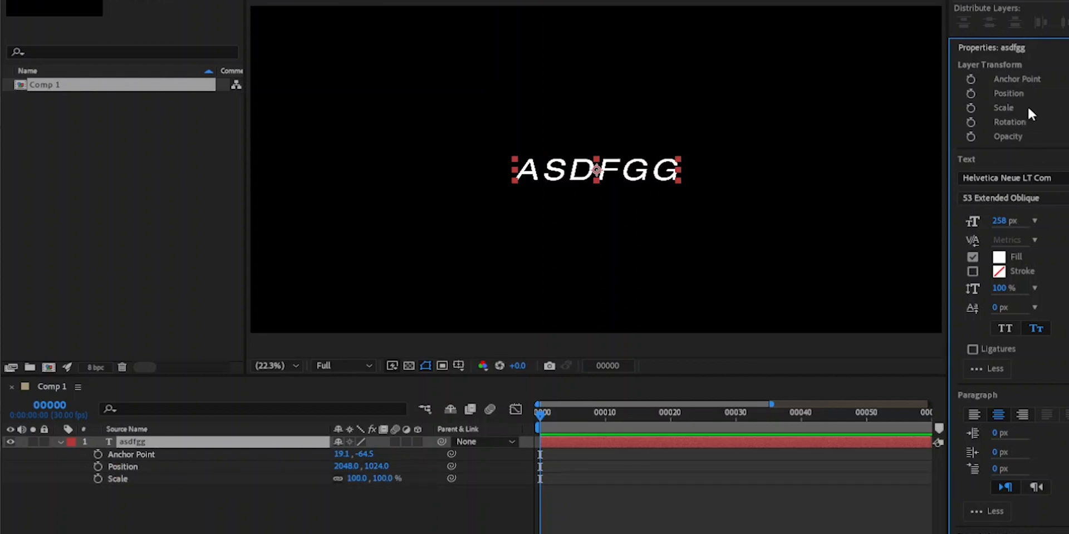
{"action": "left_click", "coordinate": [63, 442]}
{"action": "left_click", "coordinate": [63, 442]}
{"action": "left_click", "coordinate": [76, 467]}
{"action": "left_click", "coordinate": [62, 442]}
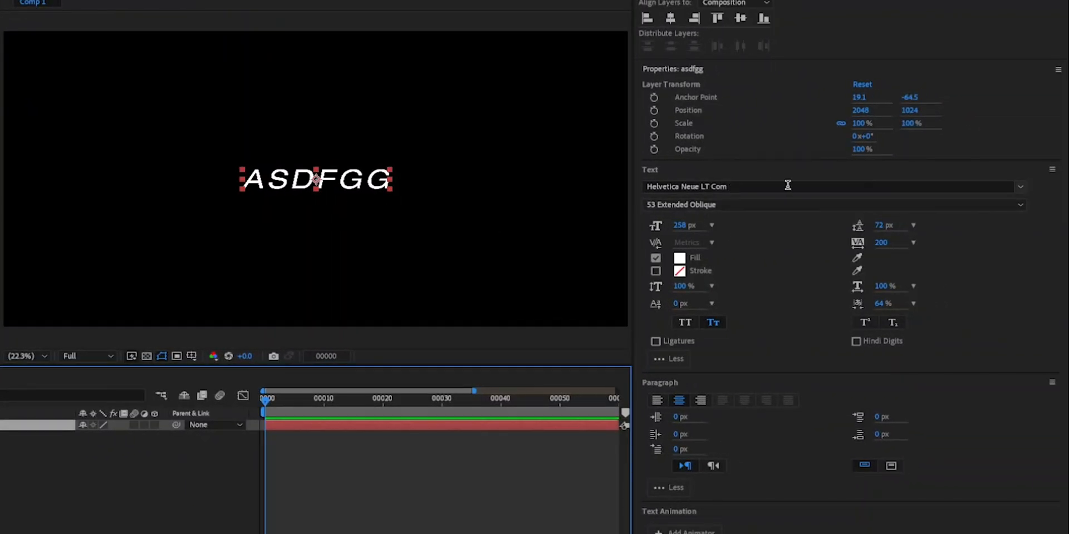
- Examine the available font families and the font styles of Helvetica Neue LT Com without picking another one
{"action": "left_click", "coordinate": [1021, 186]}
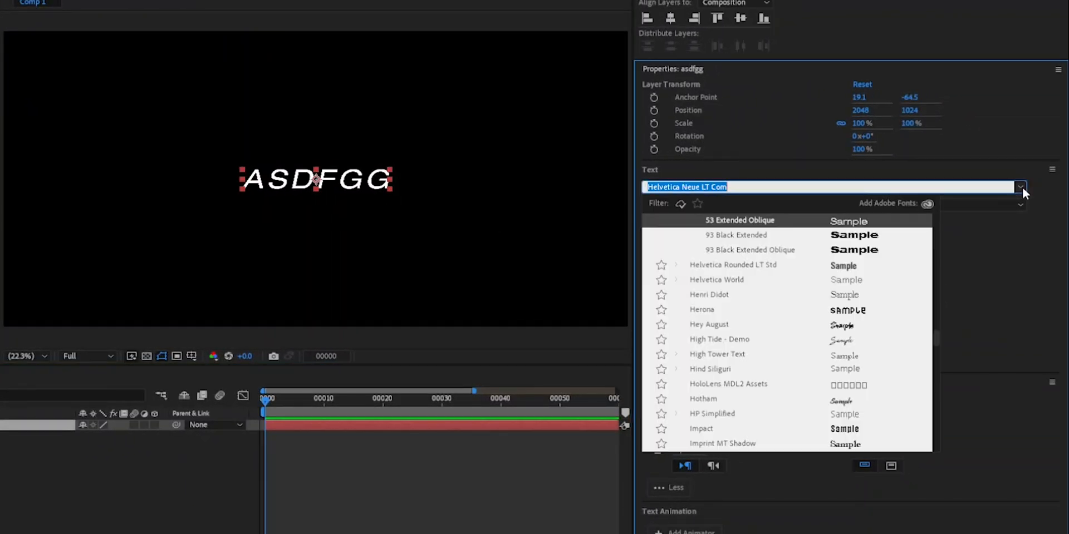
{"action": "left_click", "coordinate": [955, 161]}
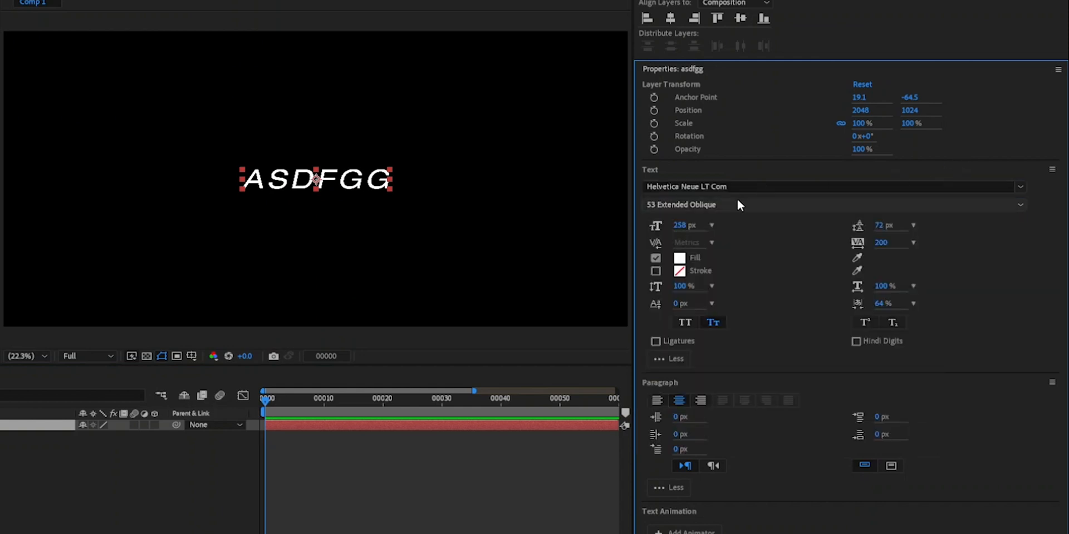
{"action": "left_click", "coordinate": [1021, 205]}
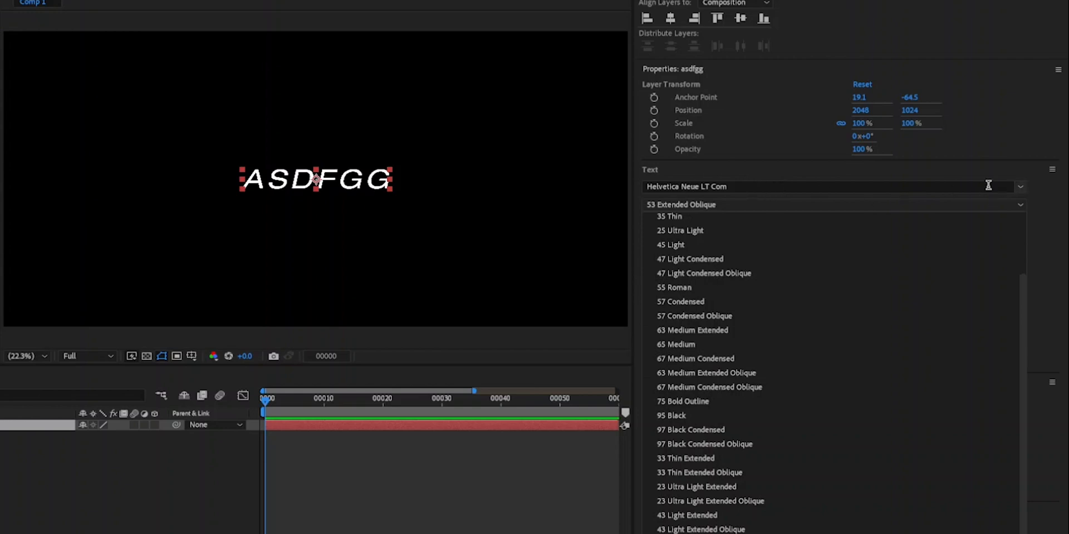
{"action": "left_click", "coordinate": [797, 188]}
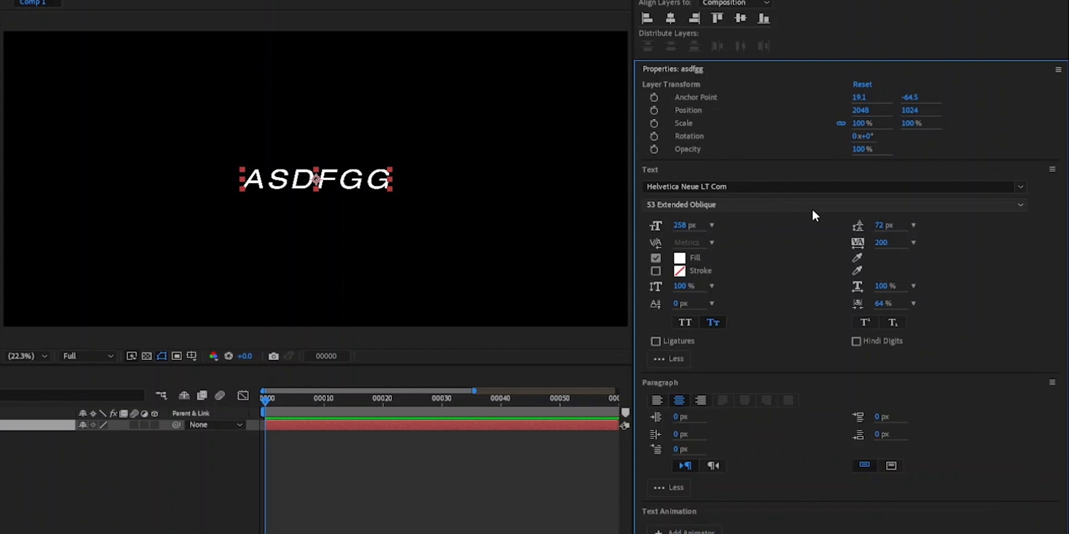
- Search the font families for "montse" and apply Montserrat Thin to the text layer
{"action": "left_click", "coordinate": [986, 186]}
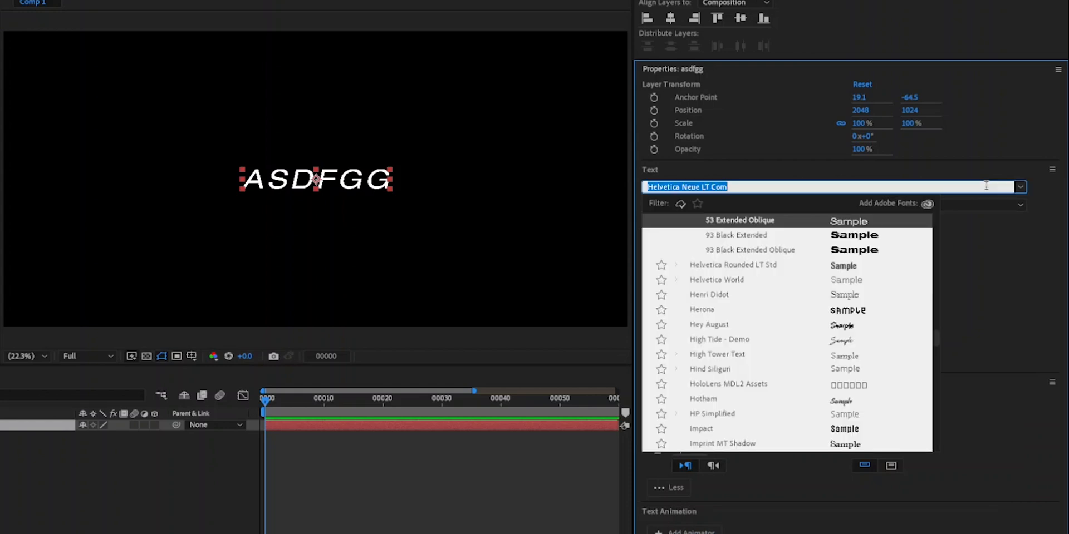
{"action": "type", "text": "mont"}
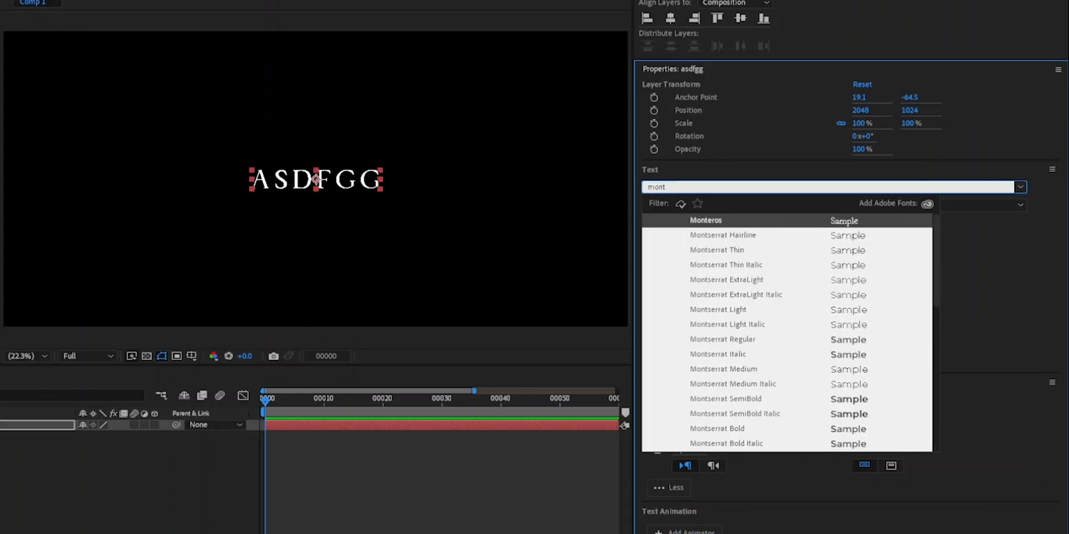
{"action": "type", "text": "se"}
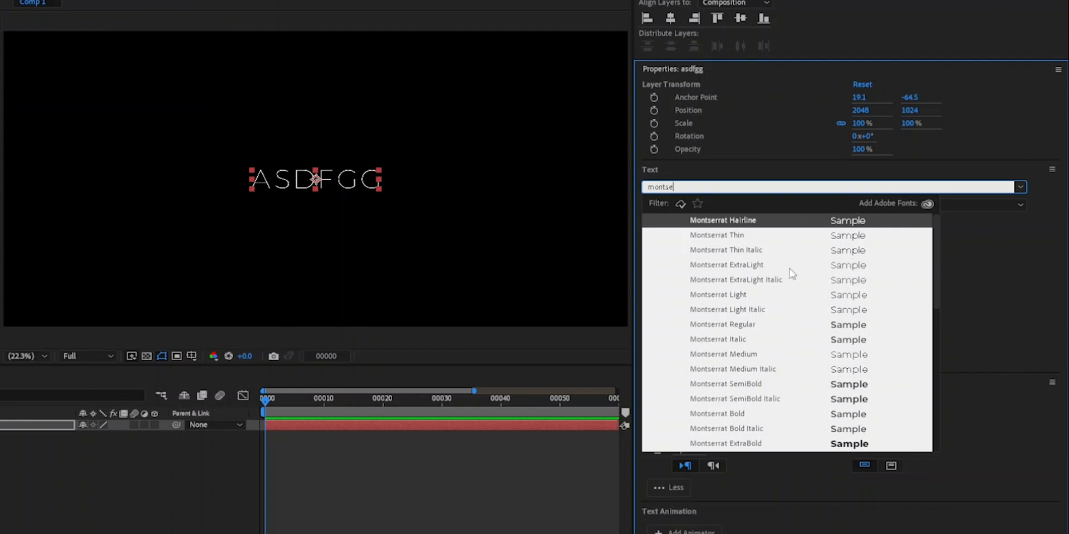
{"action": "left_click", "coordinate": [675, 234]}
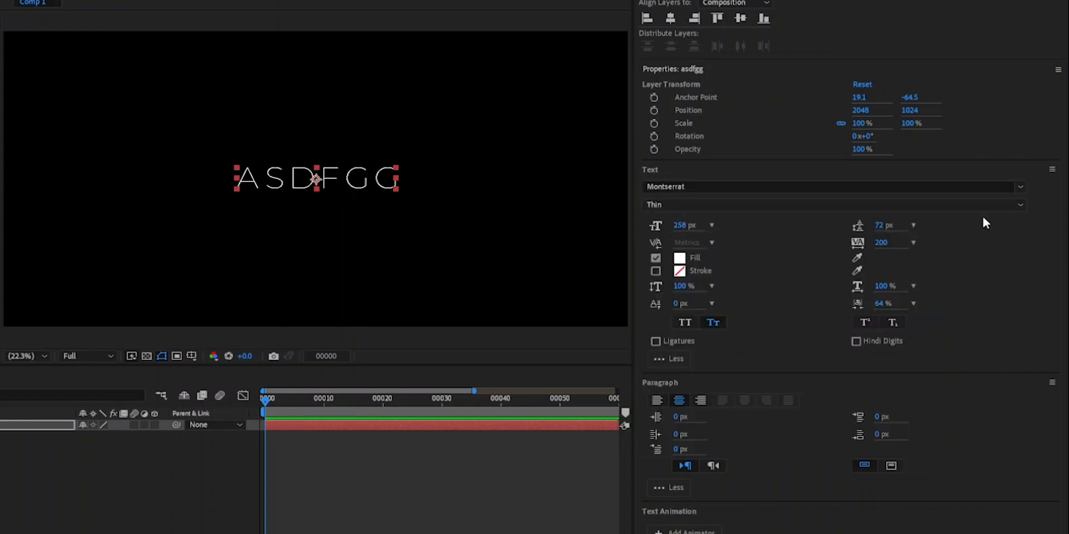
{"action": "left_click", "coordinate": [1019, 205]}
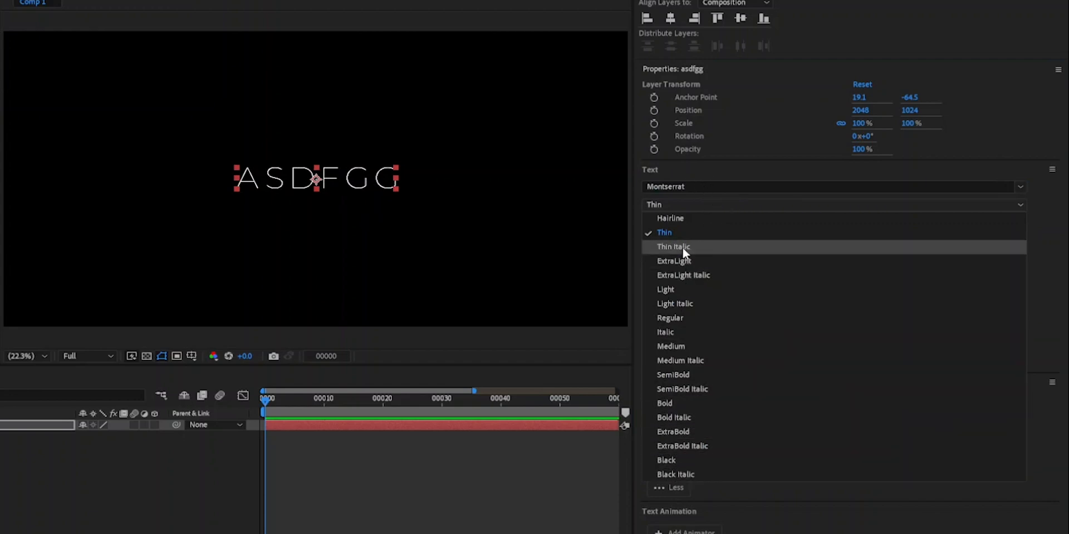
{"action": "left_click", "coordinate": [1065, 249]}
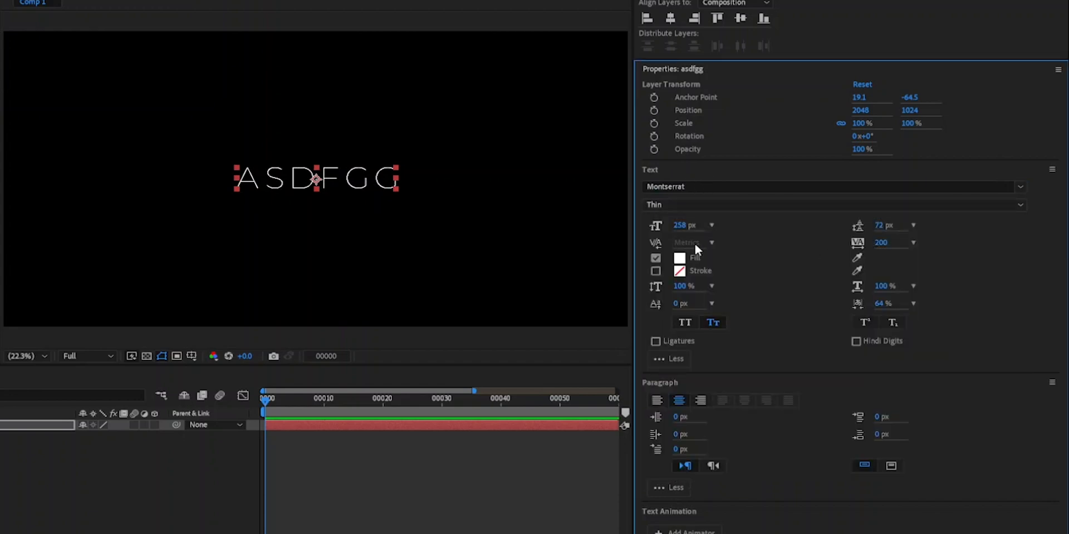
- Try larger font sizes on the text layer, ending with the font size back at 258 px
{"action": "left_click_drag", "start_coordinate": [684, 228], "coordinate": [709, 238]}
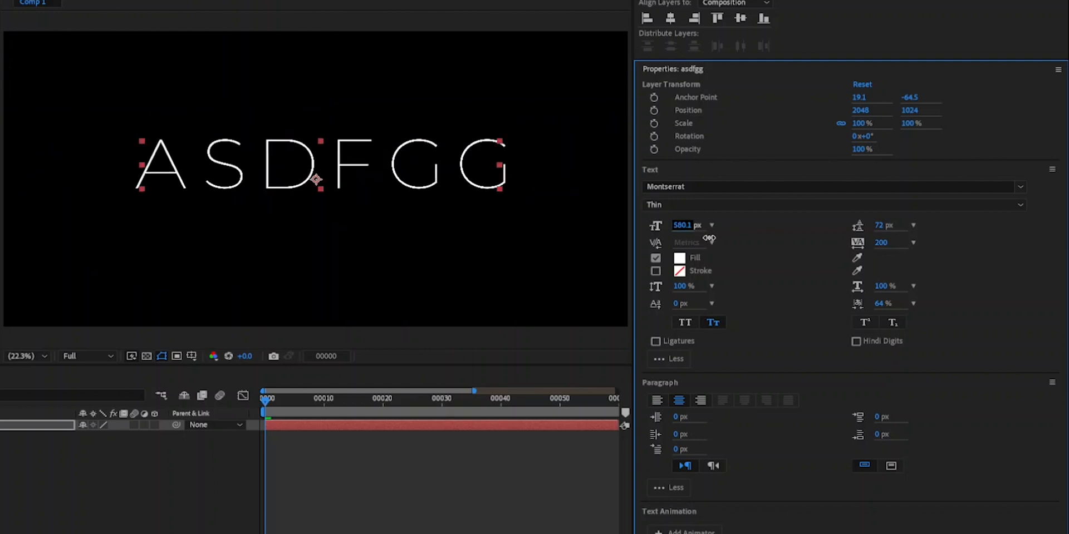
{"action": "mouse_move", "coordinate": [709, 239]}
{"action": "left_mouse_down"}
{"action": "mouse_move", "coordinate": [671, 232]}
{"action": "mouse_move", "coordinate": [690, 230]}
{"action": "left_mouse_up"}
{"action": "left_click_drag", "start_coordinate": [856, 229], "coordinate": [722, 238]}
{"action": "left_click", "coordinate": [683, 227]}
{"action": "left_click", "coordinate": [751, 244]}
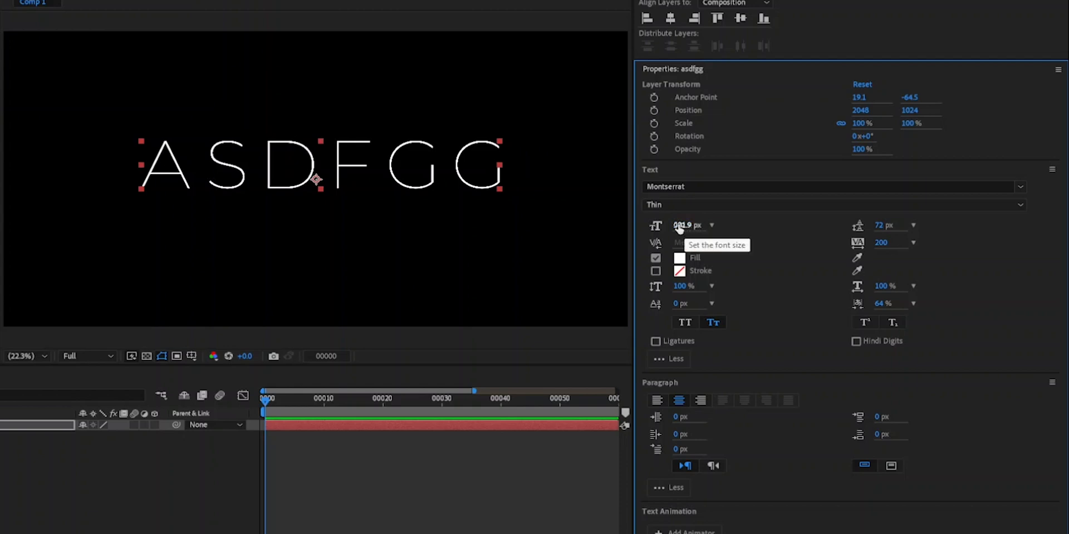
{"action": "left_click_drag", "start_coordinate": [680, 229], "coordinate": [747, 258]}
{"action": "type", "text": "258"}
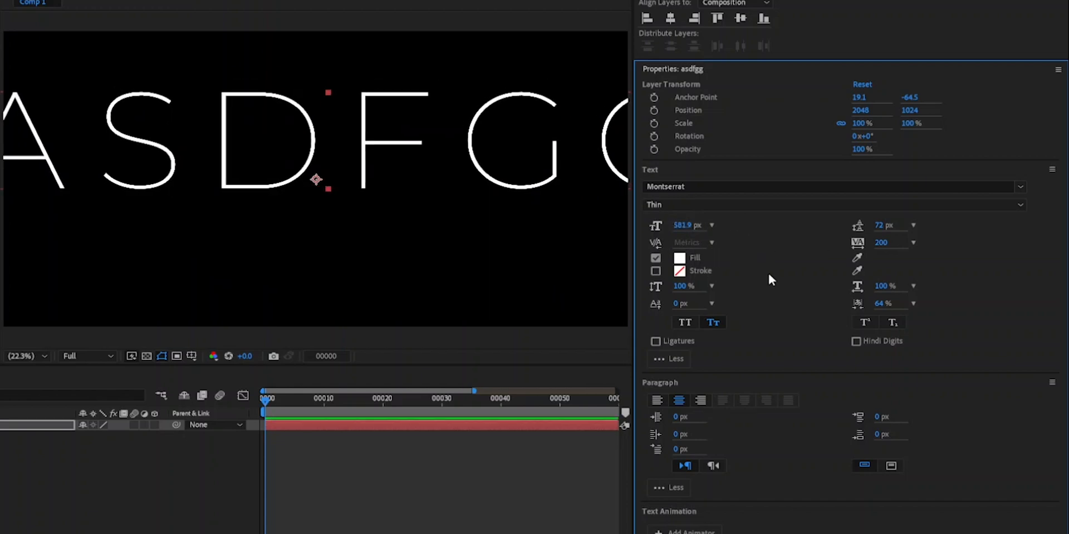
{"action": "key", "text": "Return"}
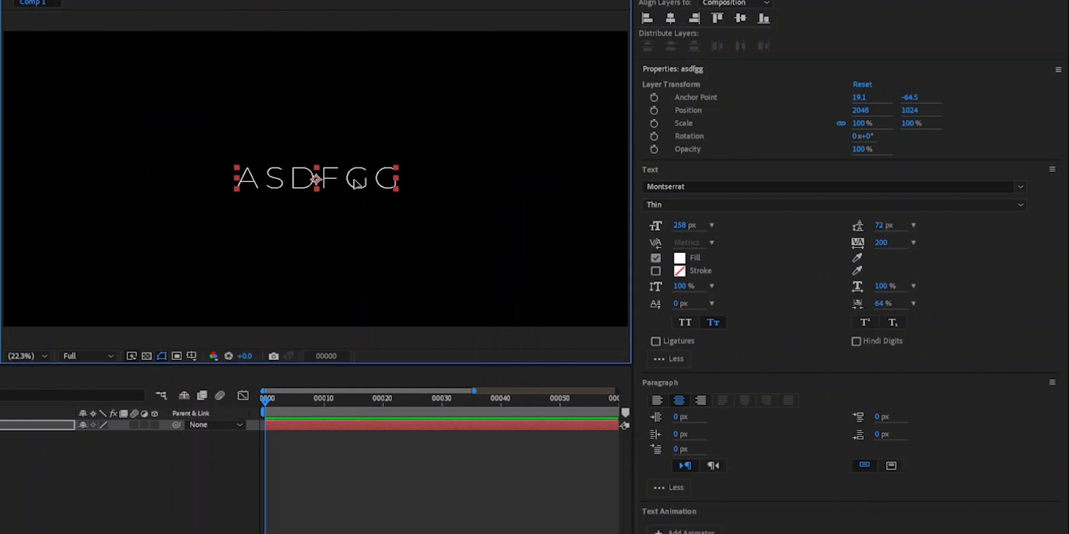
- Move the text layer up to position 1931.6, 558.4 and add a second line reading "ddfdggfgd"
{"action": "left_click_drag", "start_coordinate": [355, 180], "coordinate": [337, 113]}
{"action": "left_click", "coordinate": [376, 114]}
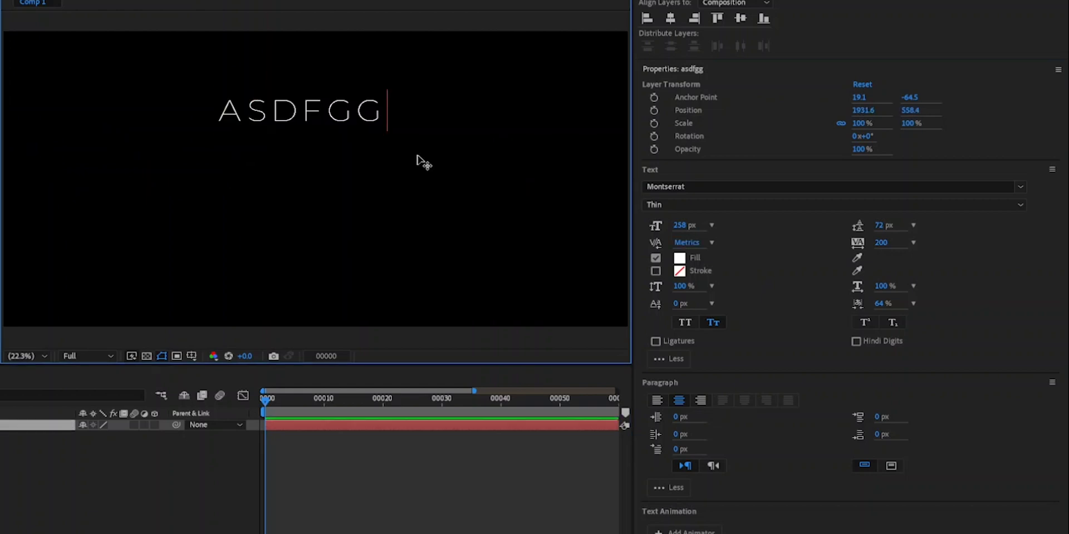
{"action": "key", "text": "Left"}
{"action": "key", "text": "Left"}
{"action": "key", "text": "Left"}
{"action": "type", "text": "ddfdggfgd"}
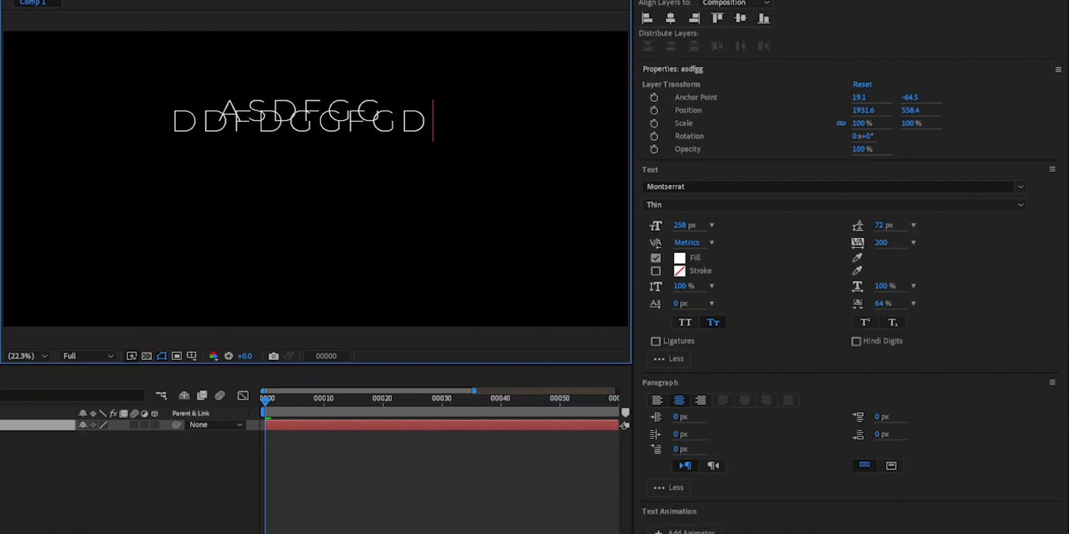
{"action": "key", "text": "Escape"}
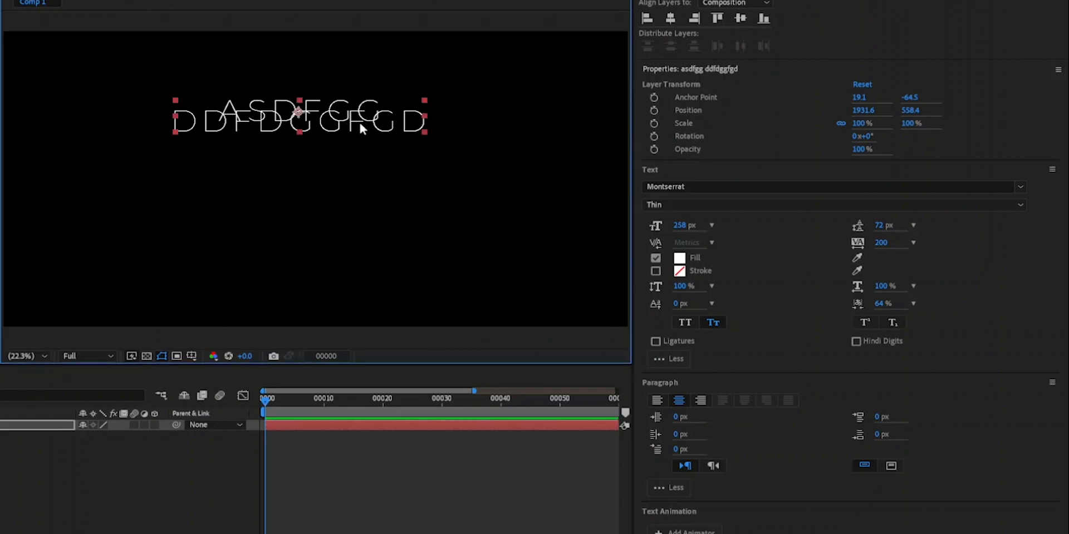
- Increase the leading between the two text lines to 259 px
{"action": "mouse_move", "coordinate": [879, 229]}
{"action": "left_mouse_down"}
{"action": "mouse_move", "coordinate": [978, 222]}
{"action": "mouse_move", "coordinate": [754, 222]}
{"action": "mouse_move", "coordinate": [1002, 223]}
{"action": "mouse_move", "coordinate": [772, 226]}
{"action": "mouse_move", "coordinate": [947, 225]}
{"action": "mouse_move", "coordinate": [838, 236]}
{"action": "mouse_move", "coordinate": [992, 237]}
{"action": "mouse_move", "coordinate": [883, 244]}
{"action": "left_mouse_up"}
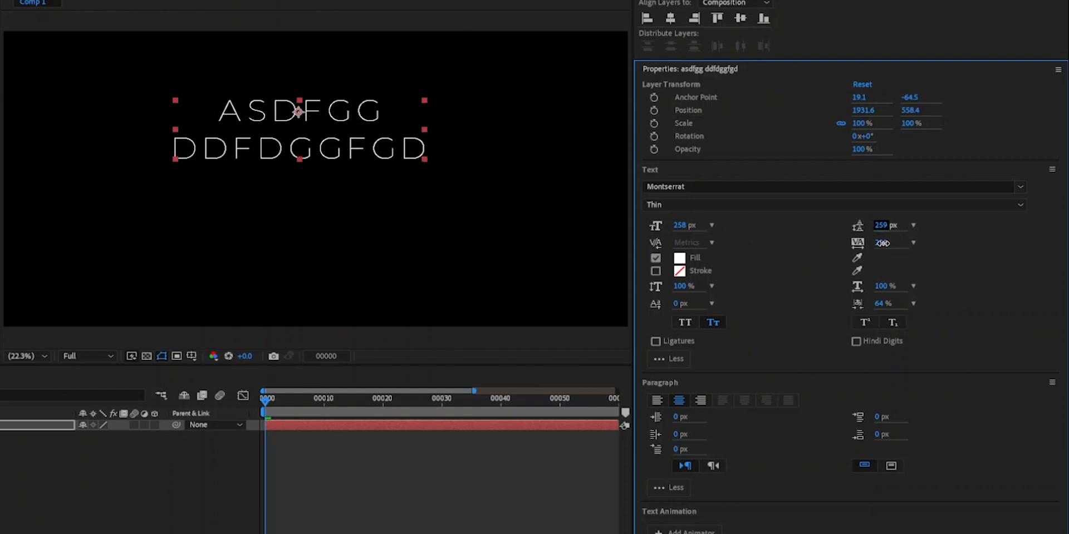
{"action": "left_click", "coordinate": [399, 195]}
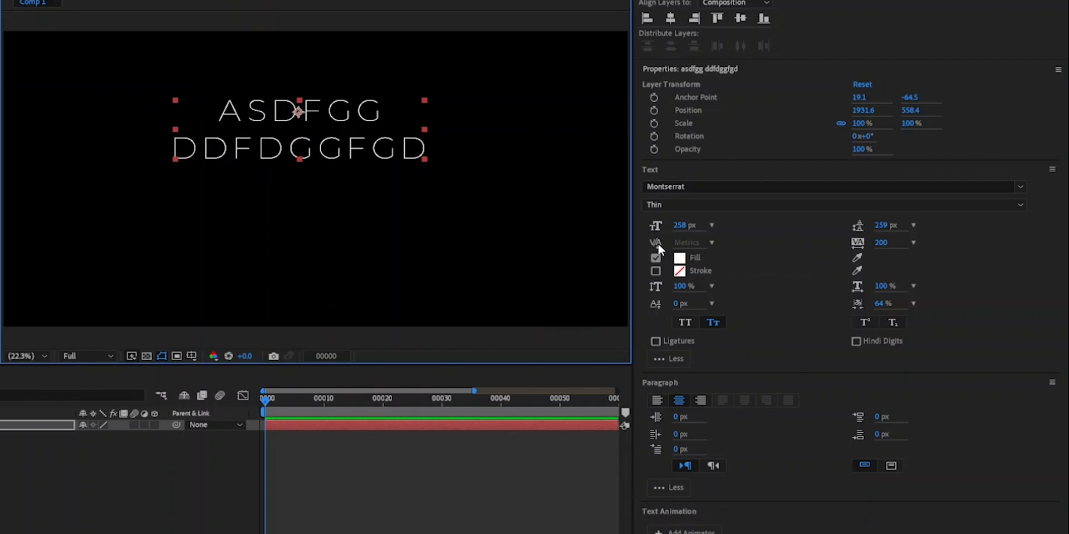
- Place the text cursor between the F and G of the first line and examine the kerning presets without choosing one
{"action": "double_click", "coordinate": [331, 140]}
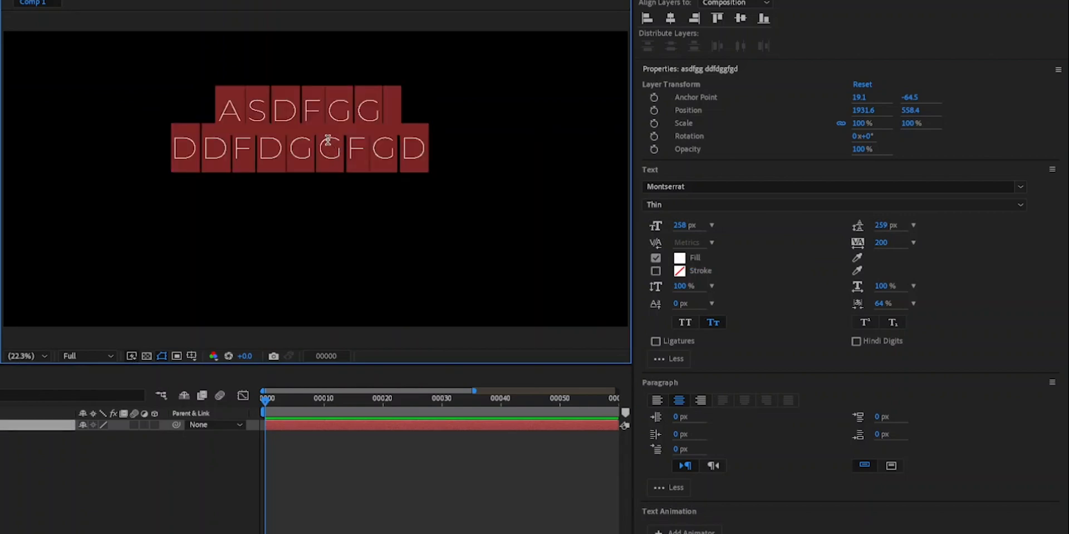
{"action": "left_click", "coordinate": [328, 138]}
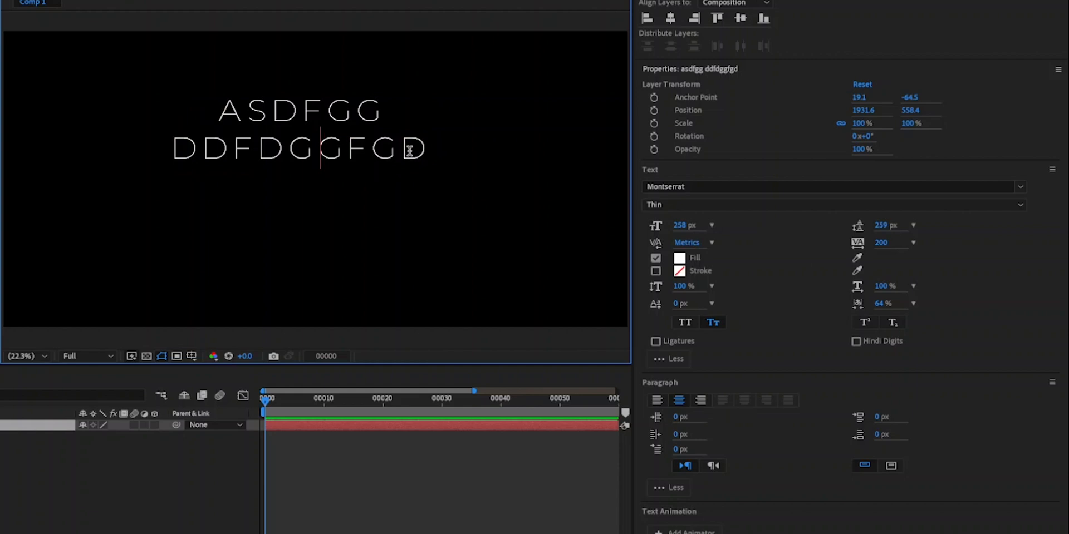
{"action": "left_click_drag", "start_coordinate": [427, 149], "coordinate": [207, 107]}
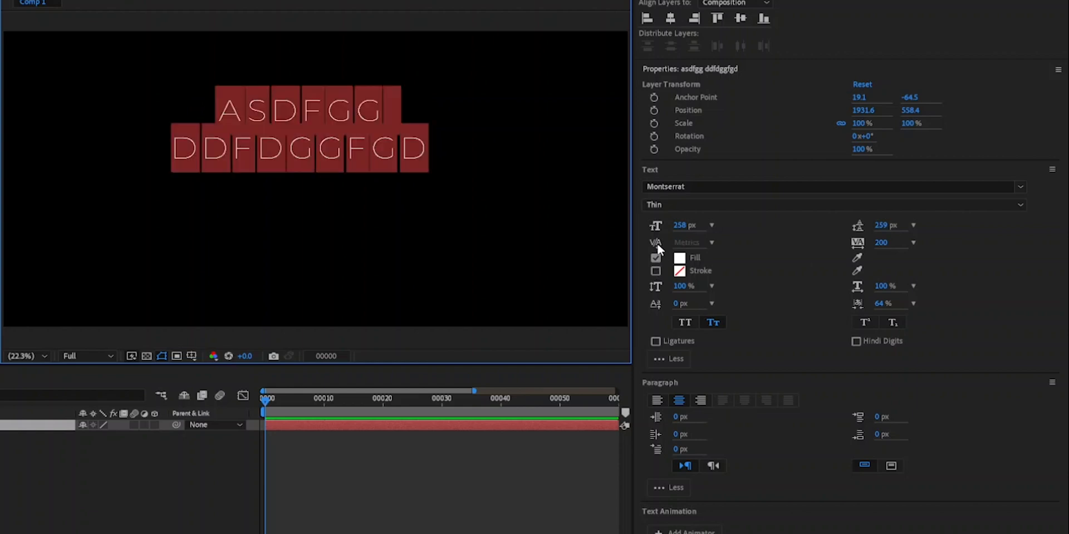
{"action": "left_click", "coordinate": [325, 112]}
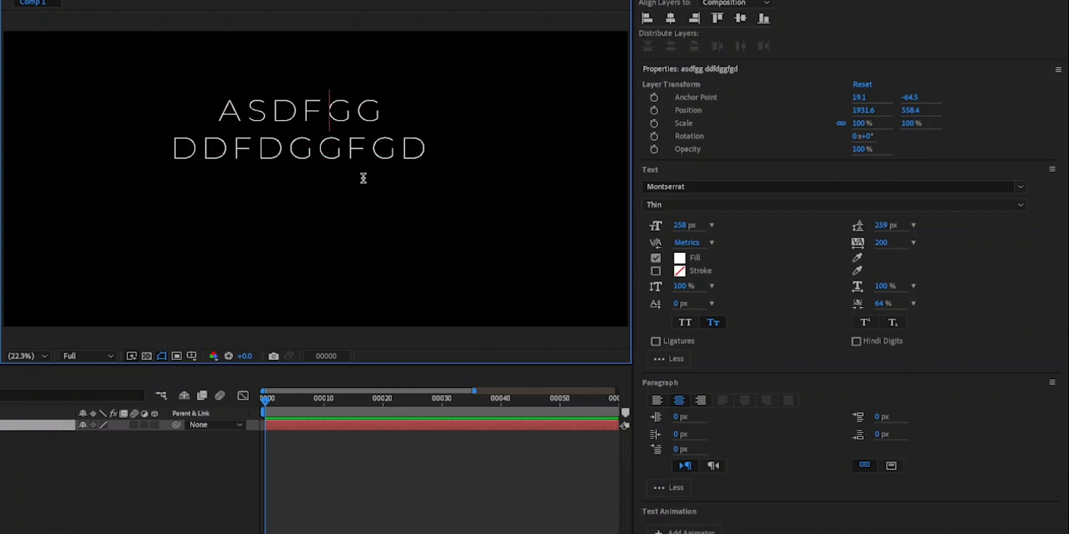
{"action": "left_click", "coordinate": [712, 244]}
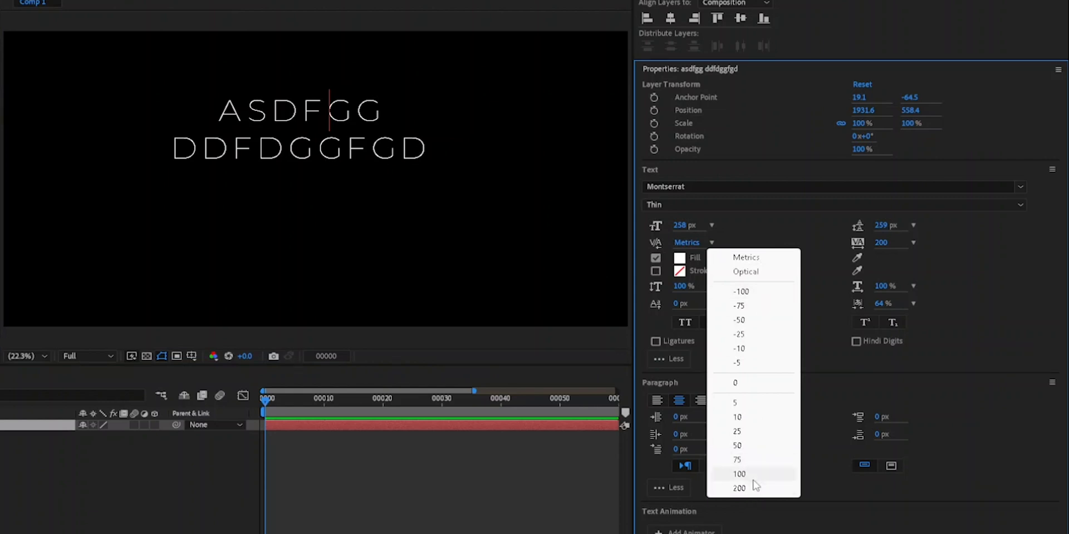
{"action": "left_click", "coordinate": [339, 162]}
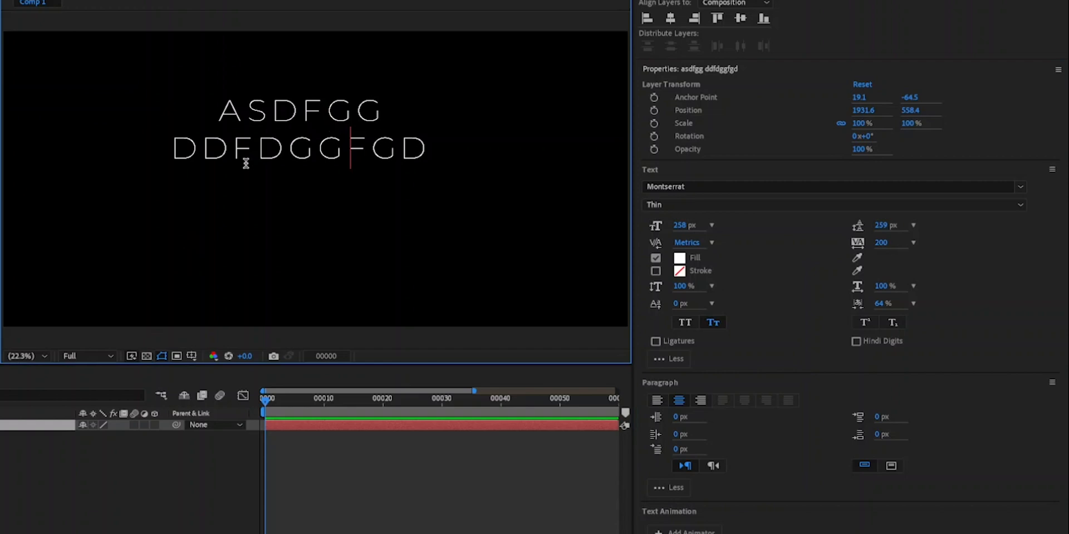
- Select both text lines, search the font families for "time" and apply Times New Roman Bold
{"action": "left_click_drag", "start_coordinate": [223, 108], "coordinate": [424, 146]}
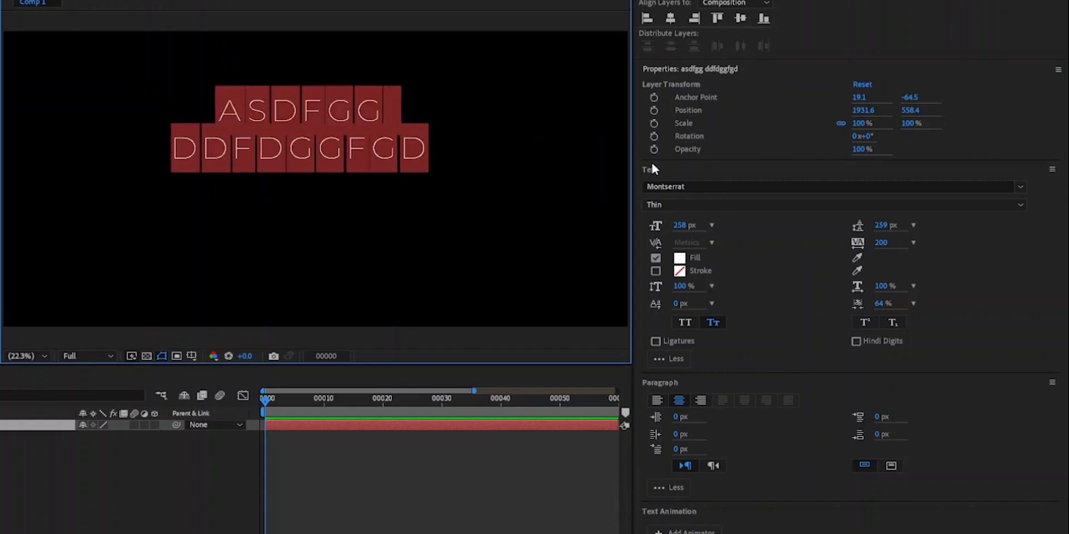
{"action": "left_click", "coordinate": [1020, 187]}
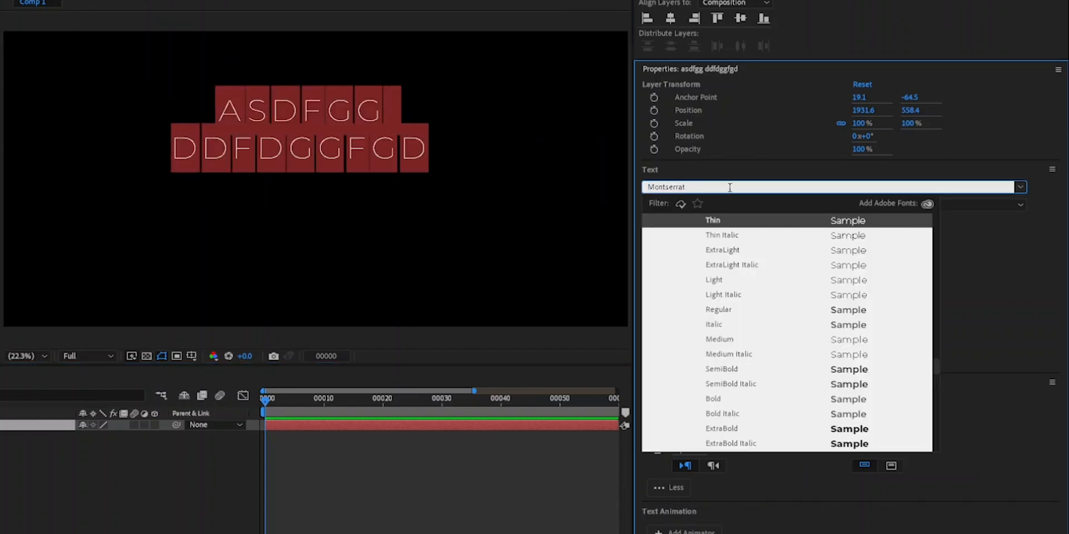
{"action": "type", "text": "timenew"}
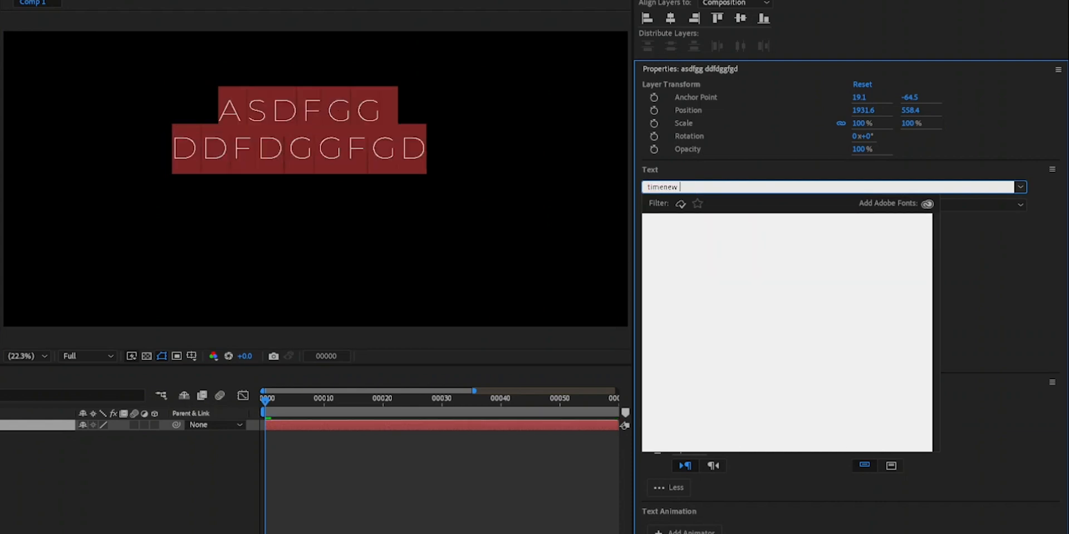
{"action": "type", "text": "e"}
{"action": "key", "text": "BackSpace"}
{"action": "key", "text": "BackSpace"}
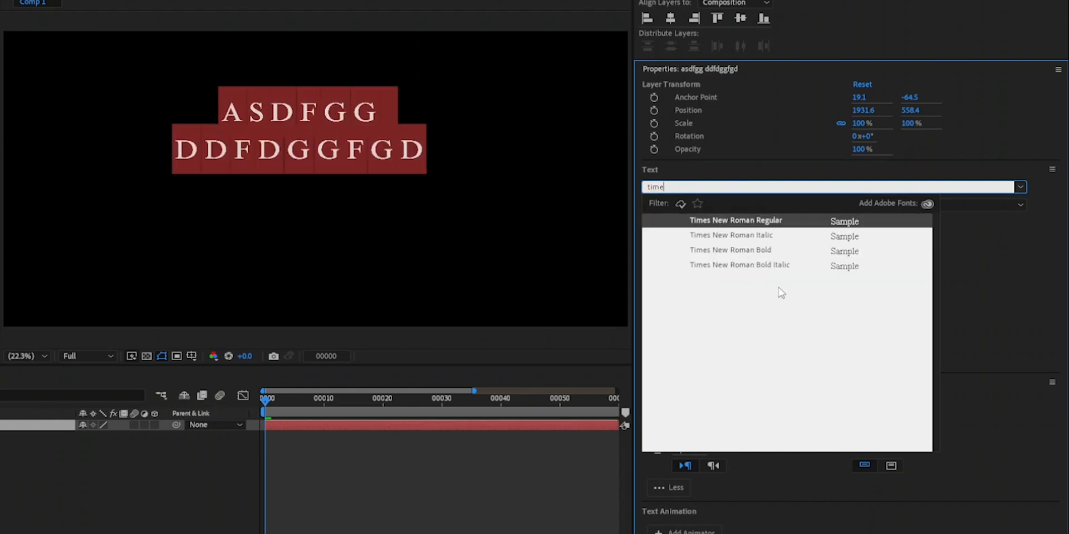
{"action": "left_click", "coordinate": [771, 252]}
{"action": "left_click", "coordinate": [325, 161]}
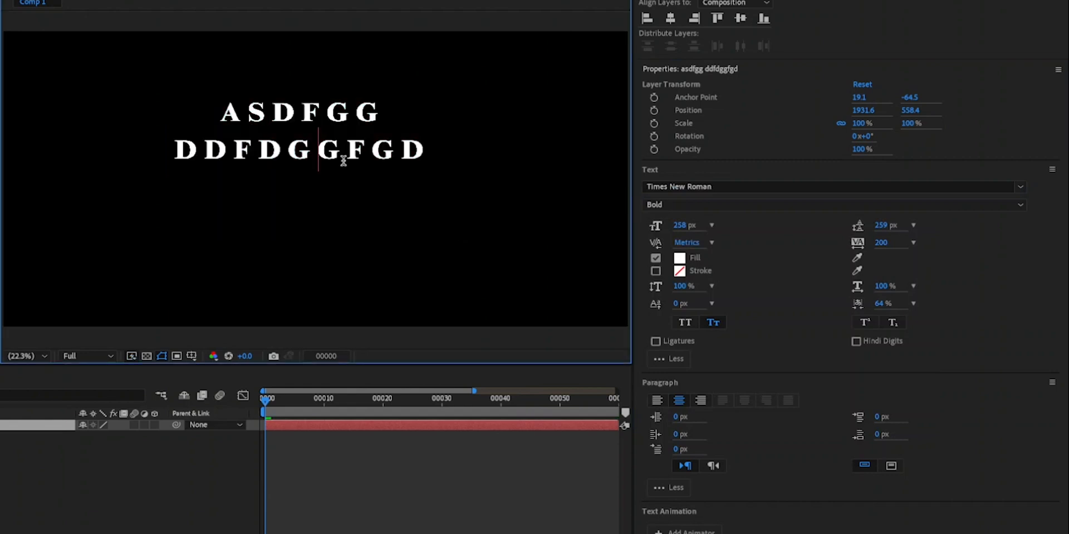
- Replace both text lines with the single line "times new roman"
{"action": "left_click_drag", "start_coordinate": [435, 151], "coordinate": [211, 110]}
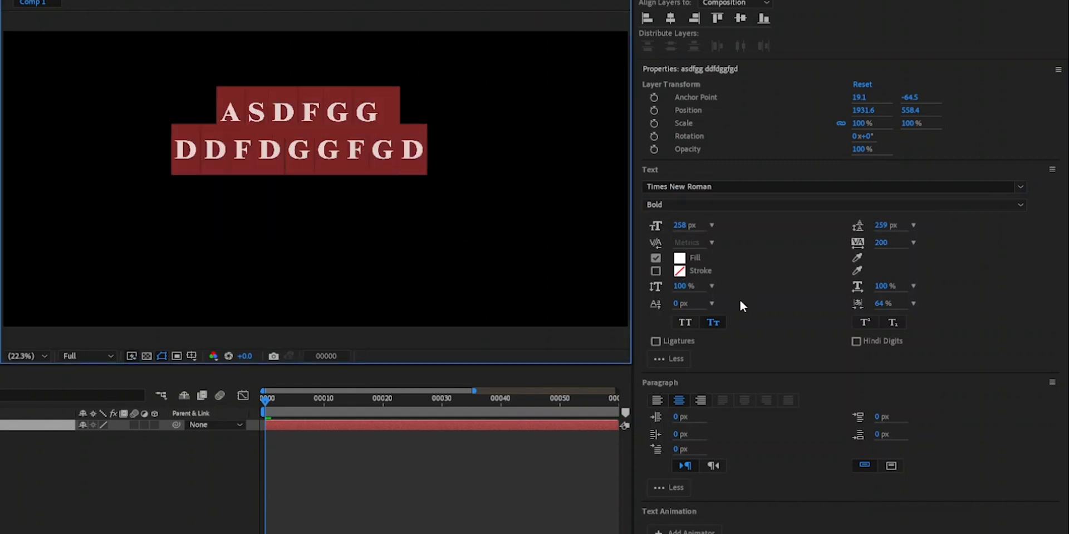
{"action": "left_click", "coordinate": [717, 322]}
{"action": "type", "text": "TIME"}
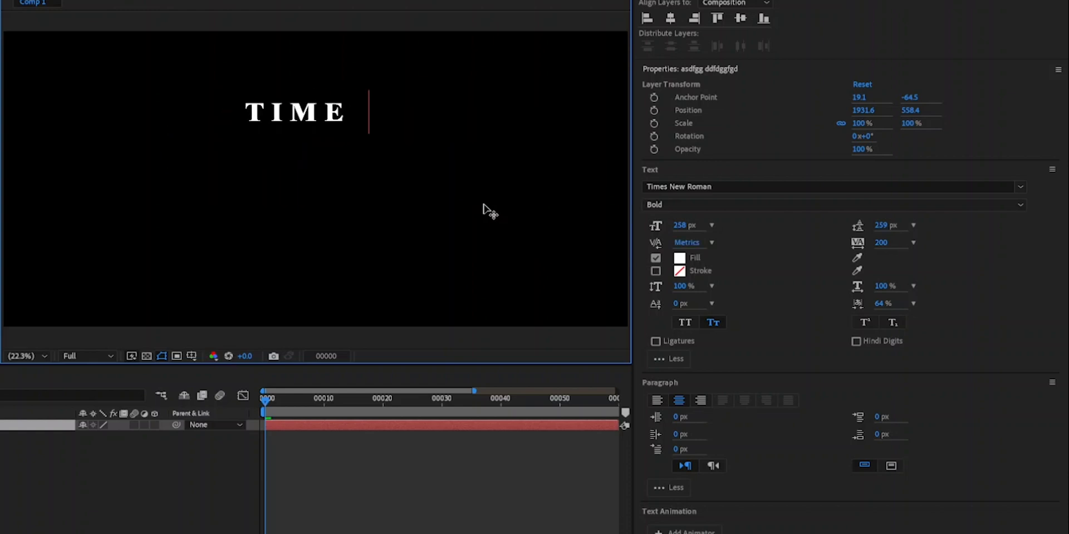
{"action": "type", "text": "S NEW"}
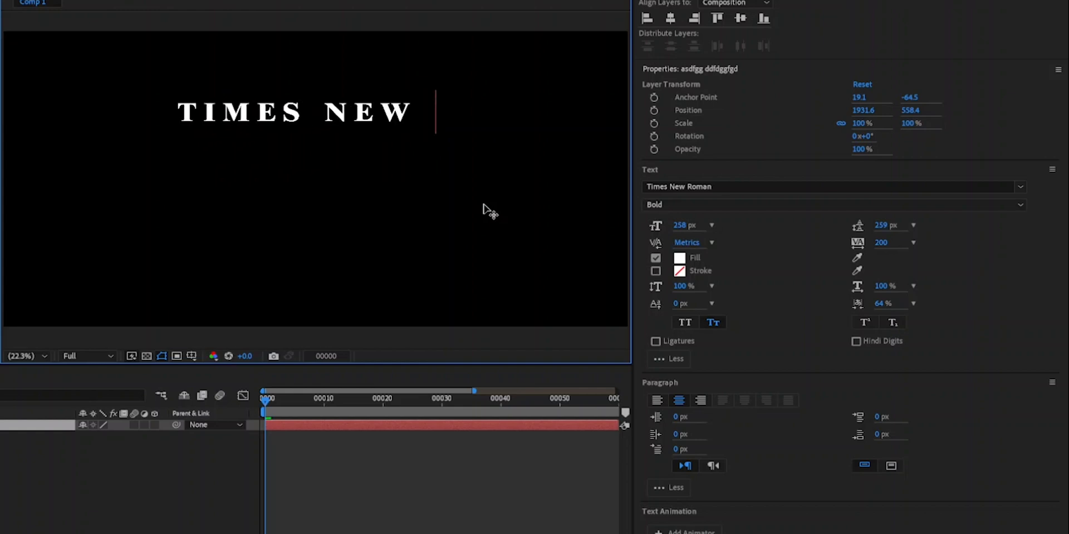
{"action": "type", "text": " ROMAN"}
{"action": "left_click_drag", "start_coordinate": [97, 114], "coordinate": [498, 120]}
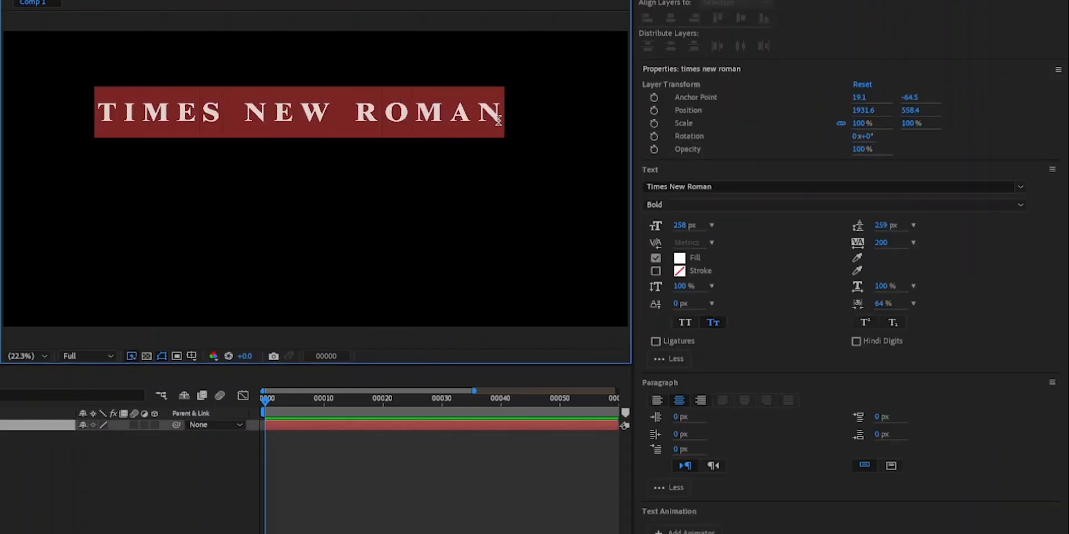
{"action": "left_click", "coordinate": [438, 113]}
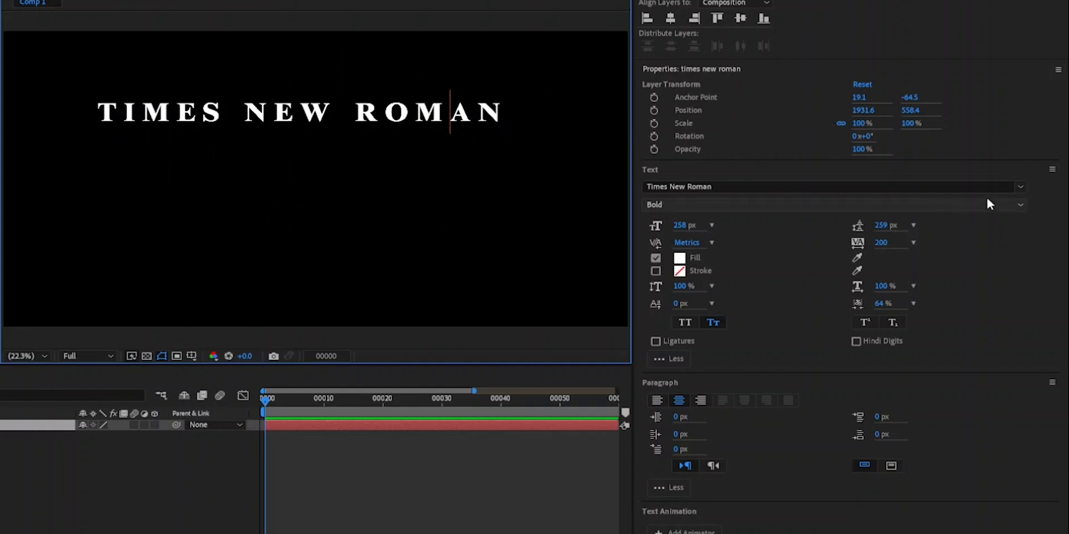
- Apply the True Lies Regular font to the entire "times new roman" text
{"action": "left_click", "coordinate": [1020, 186]}
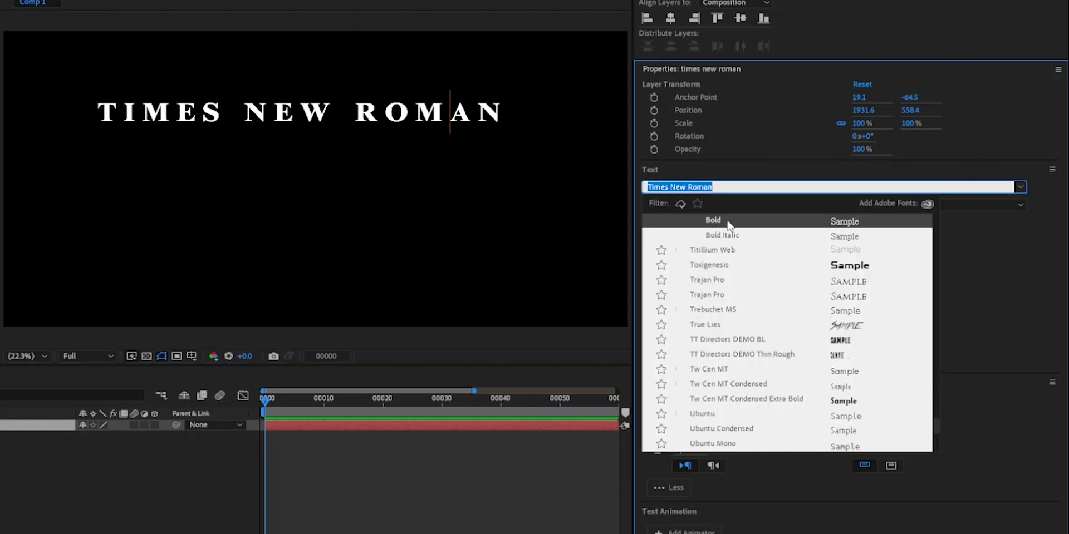
{"action": "scroll", "coordinate": [710, 262], "scroll_direction": "down", "scroll_amount": 3}
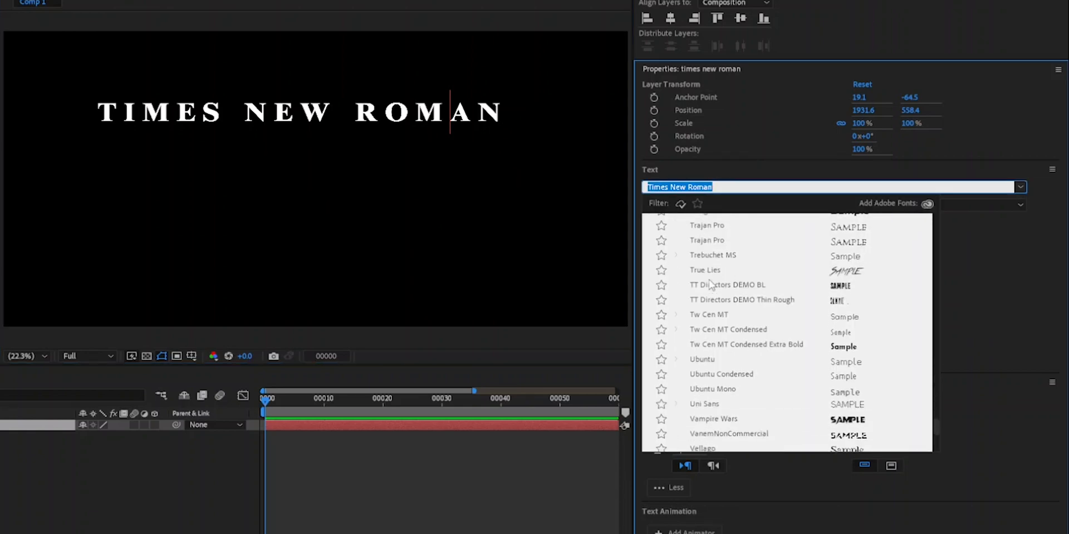
{"action": "left_click", "coordinate": [715, 271]}
{"action": "left_click", "coordinate": [453, 116]}
{"action": "key", "text": "ctrl+a"}
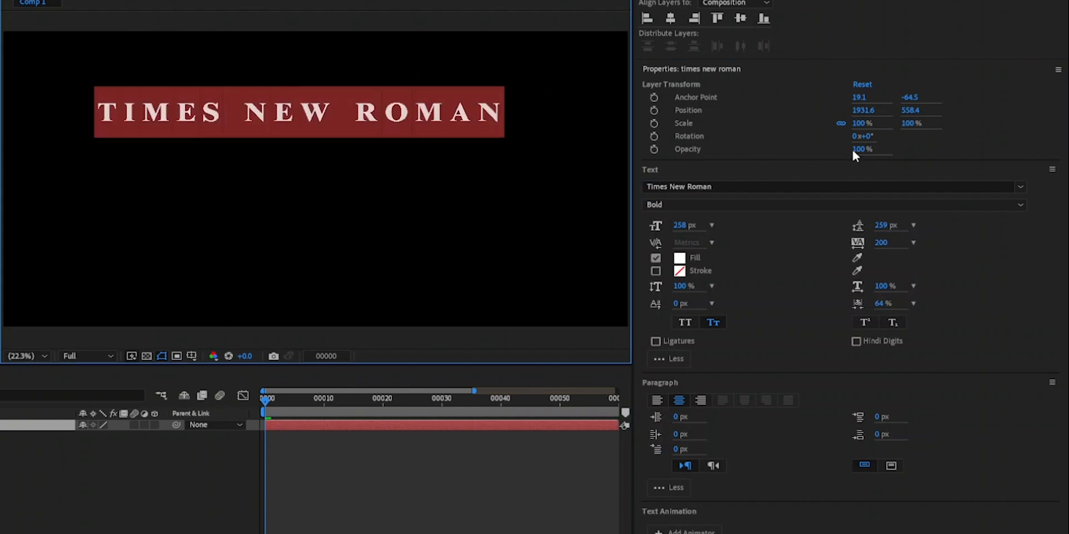
{"action": "left_click", "coordinate": [1021, 188]}
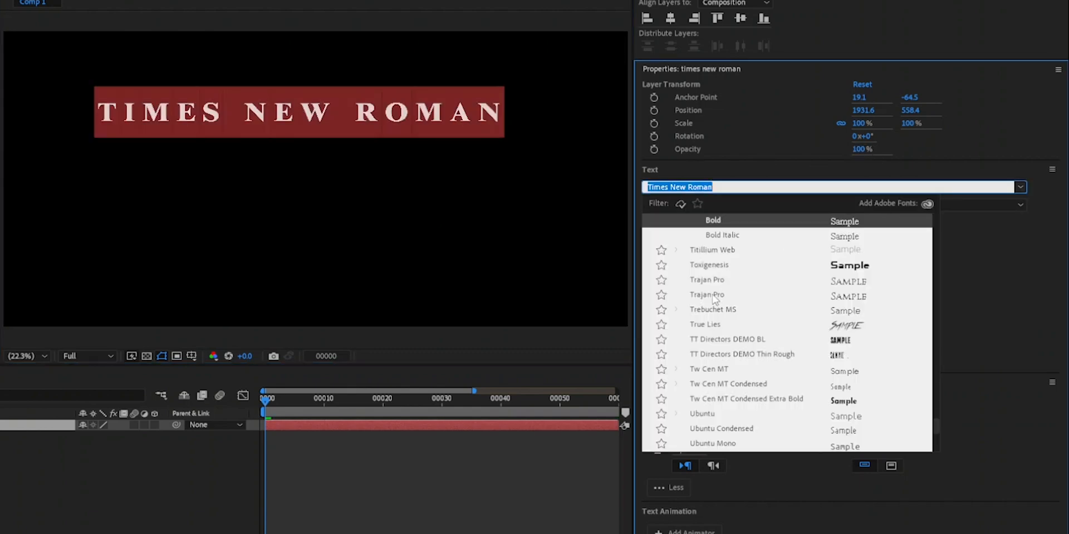
{"action": "left_click", "coordinate": [707, 325]}
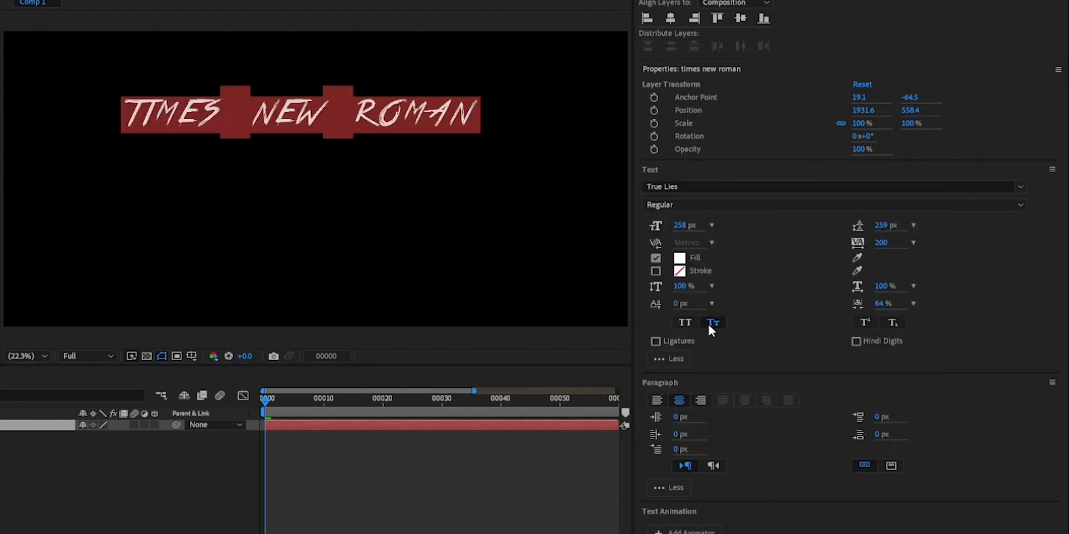
{"action": "left_click", "coordinate": [399, 115]}
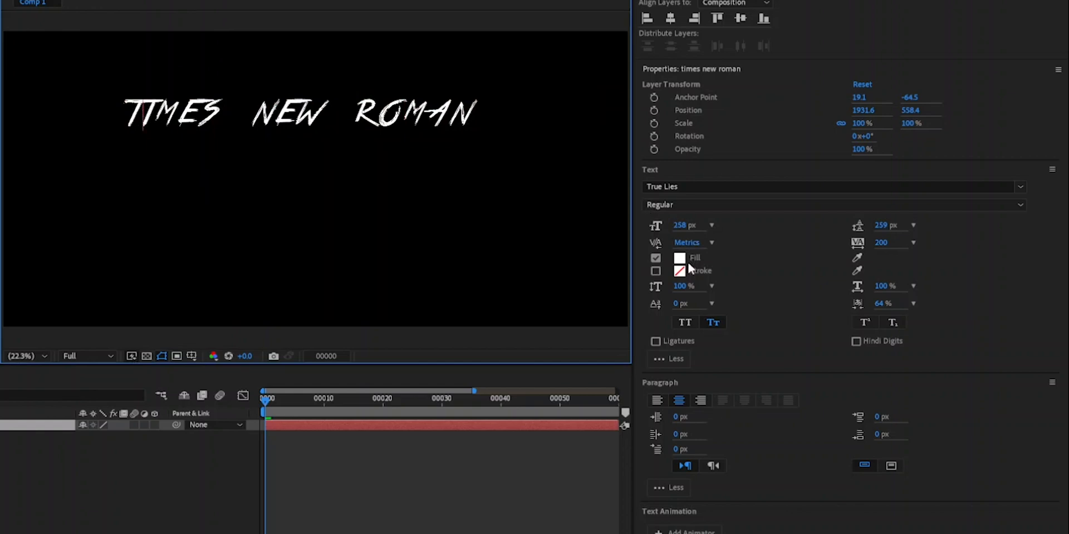
- Widen the kerning between the T and I of the first word, and set it to 119 between its E and S
{"action": "left_click_drag", "start_coordinate": [687, 245], "coordinate": [841, 243]}
{"action": "left_click_drag", "start_coordinate": [692, 243], "coordinate": [786, 245]}
{"action": "left_click", "coordinate": [214, 167]}
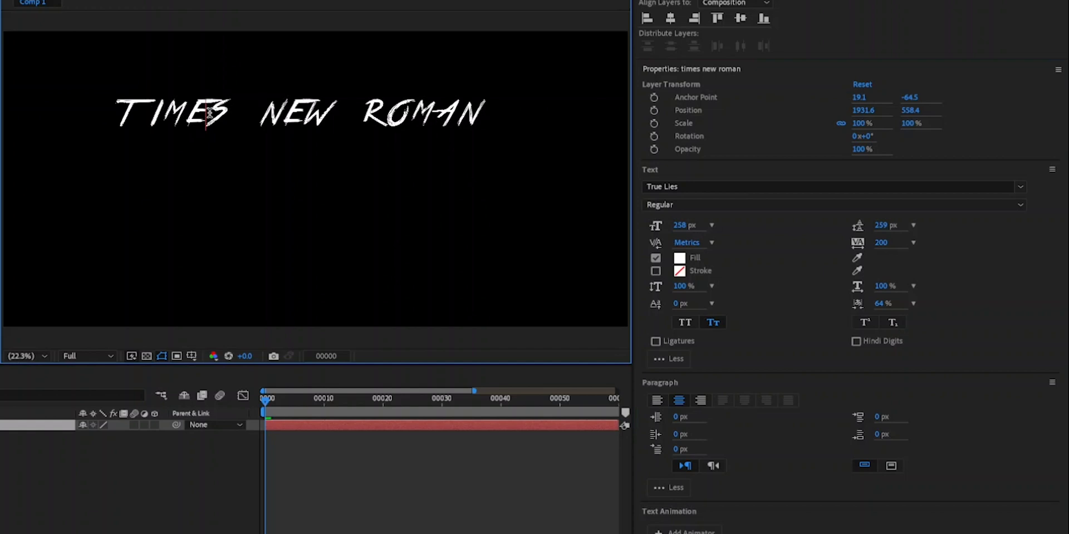
{"action": "left_click_drag", "start_coordinate": [686, 243], "coordinate": [480, 265]}
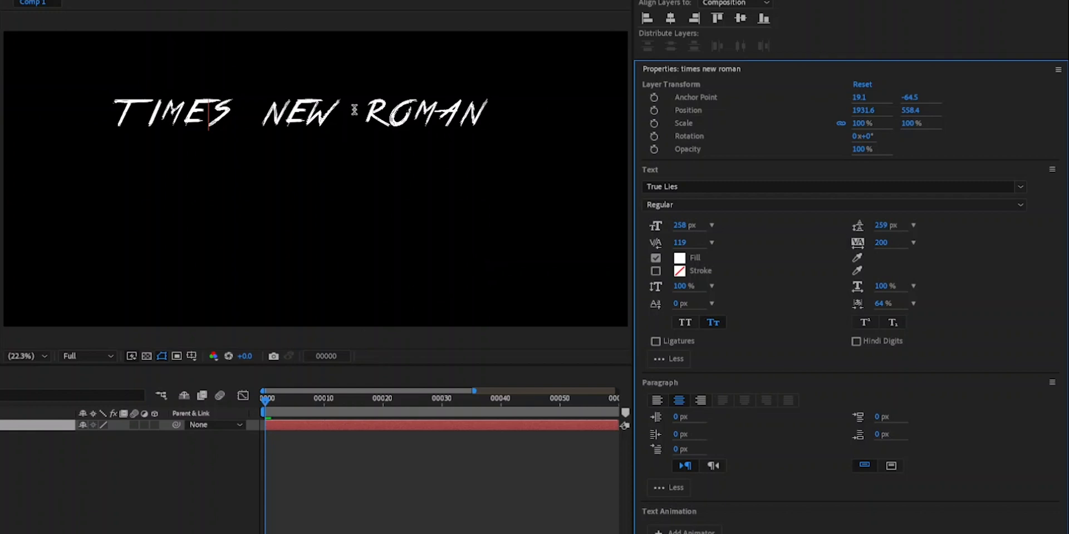
- Select the entire "times new roman" text and set its tracking to 428
{"action": "double_click", "coordinate": [372, 120]}
{"action": "left_click_drag", "start_coordinate": [491, 114], "coordinate": [83, 121]}
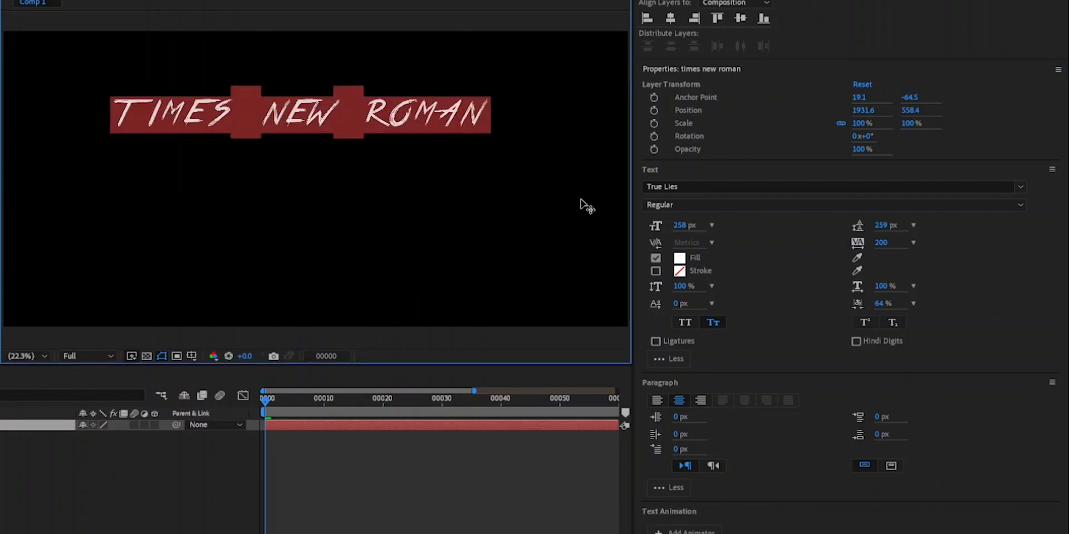
{"action": "left_click_drag", "start_coordinate": [882, 249], "coordinate": [1052, 259]}
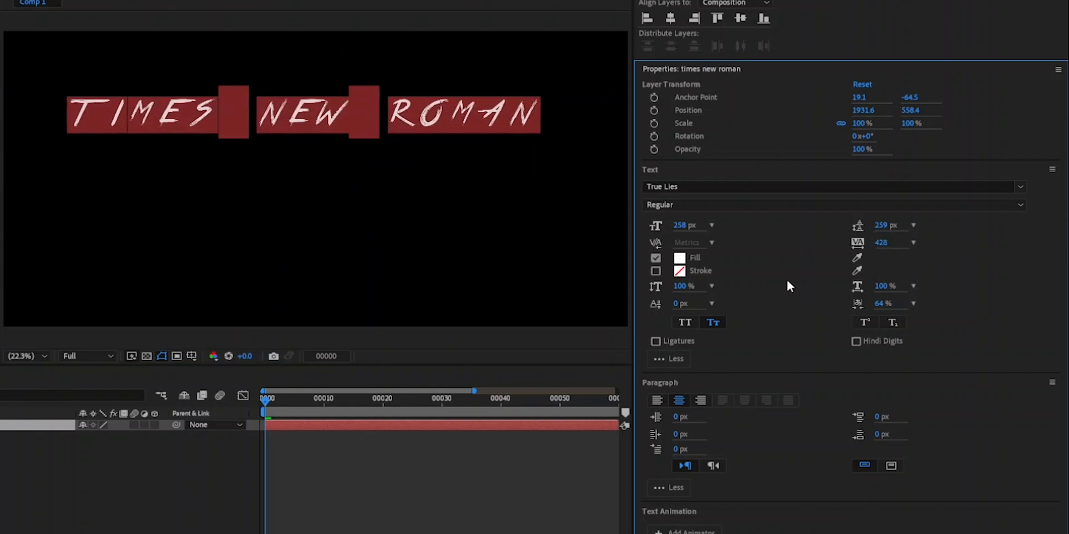
- Increase the kerning between the E and S of the first word to 1000
{"action": "left_click", "coordinate": [290, 123]}
{"action": "left_click", "coordinate": [192, 114]}
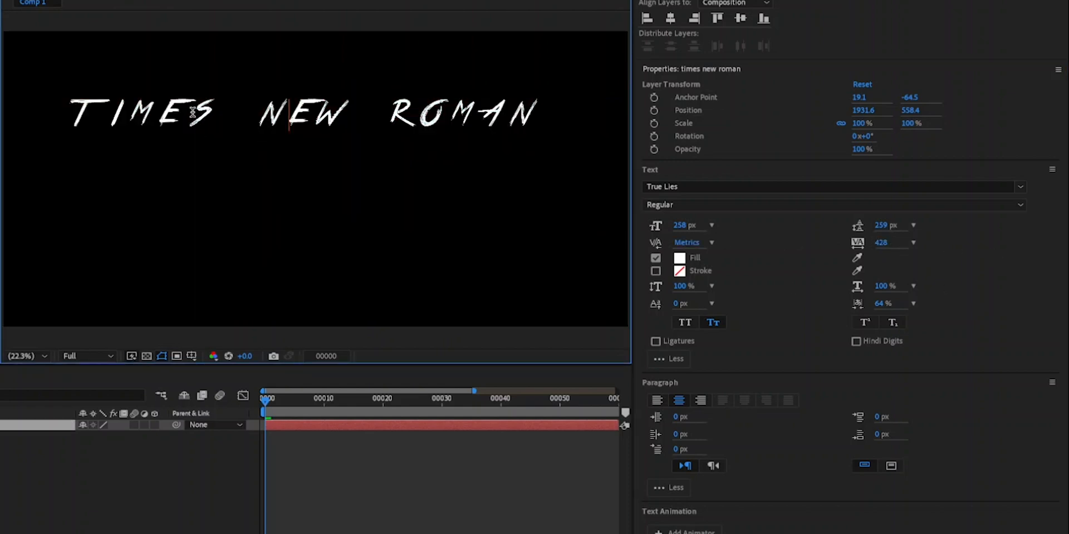
{"action": "left_click_drag", "start_coordinate": [689, 243], "coordinate": [1060, 240]}
{"action": "key", "text": "Return"}
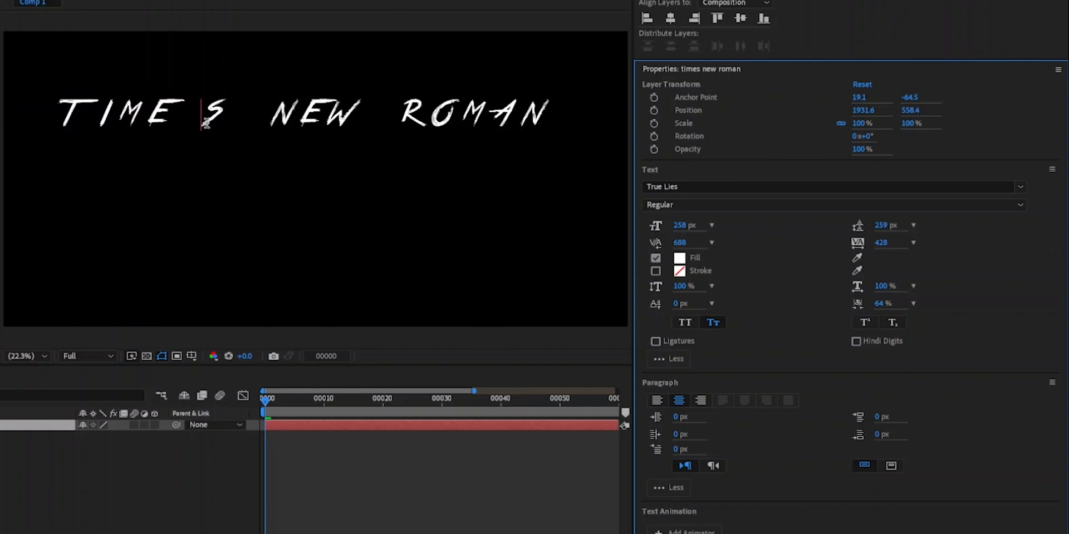
{"action": "left_click", "coordinate": [681, 243]}
{"action": "left_click_drag", "start_coordinate": [685, 245], "coordinate": [1053, 249]}
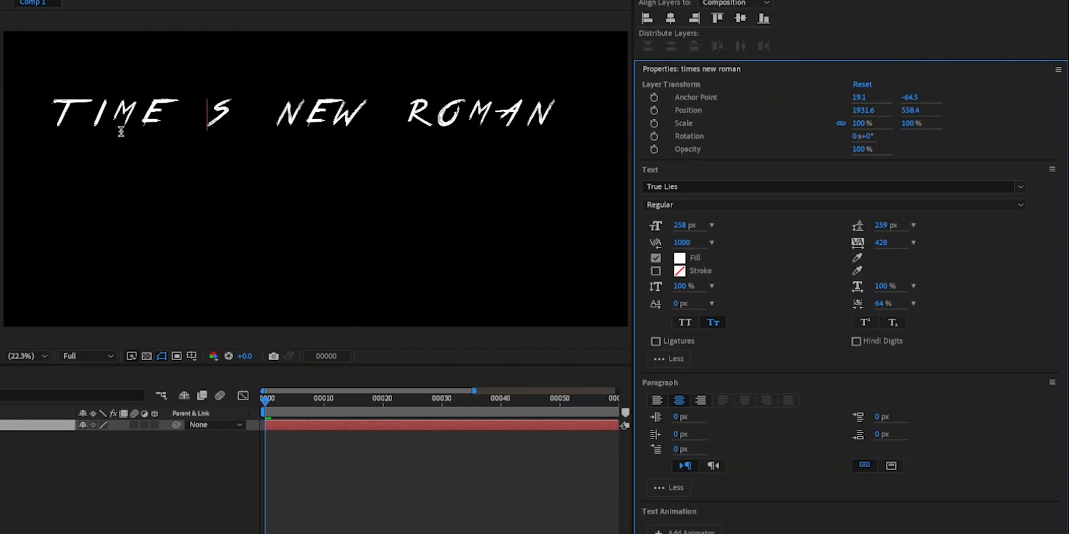
- Set the kerning between the M and E of the first word to 999
{"action": "left_click", "coordinate": [171, 111]}
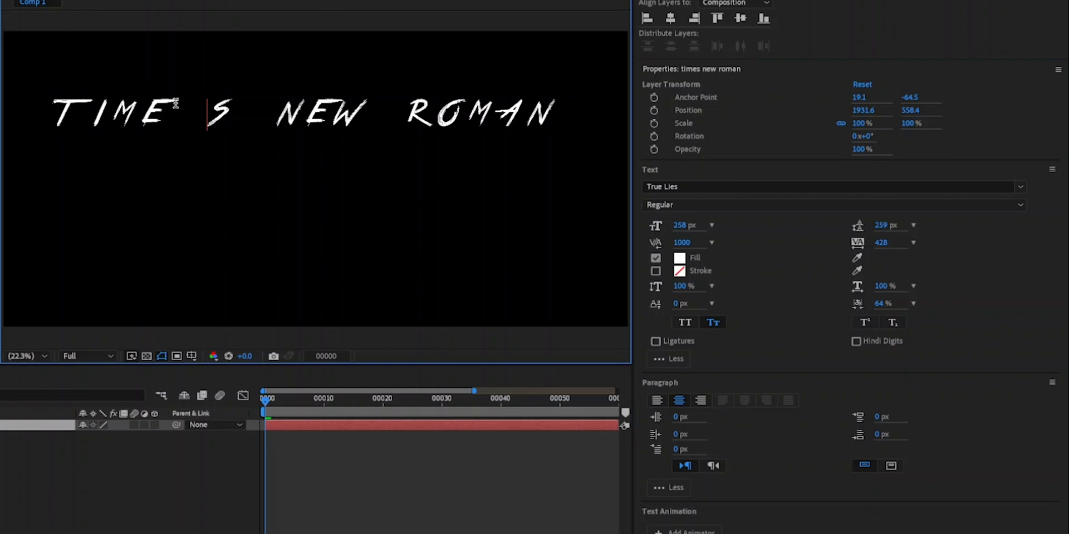
{"action": "double_click", "coordinate": [205, 112]}
{"action": "left_click", "coordinate": [142, 113]}
{"action": "left_click", "coordinate": [686, 243]}
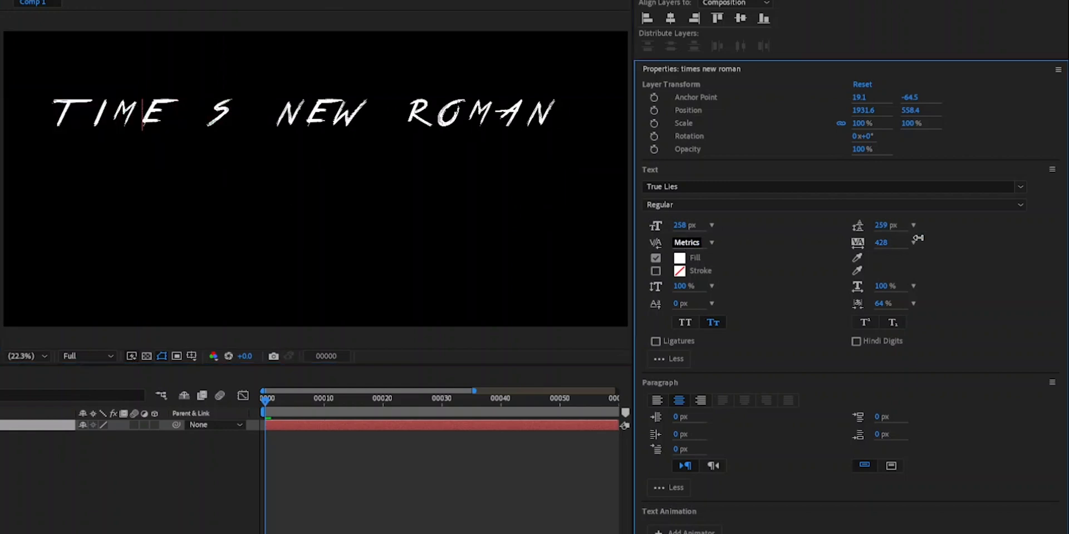
{"action": "type", "text": "999"}
{"action": "key", "text": "Return"}
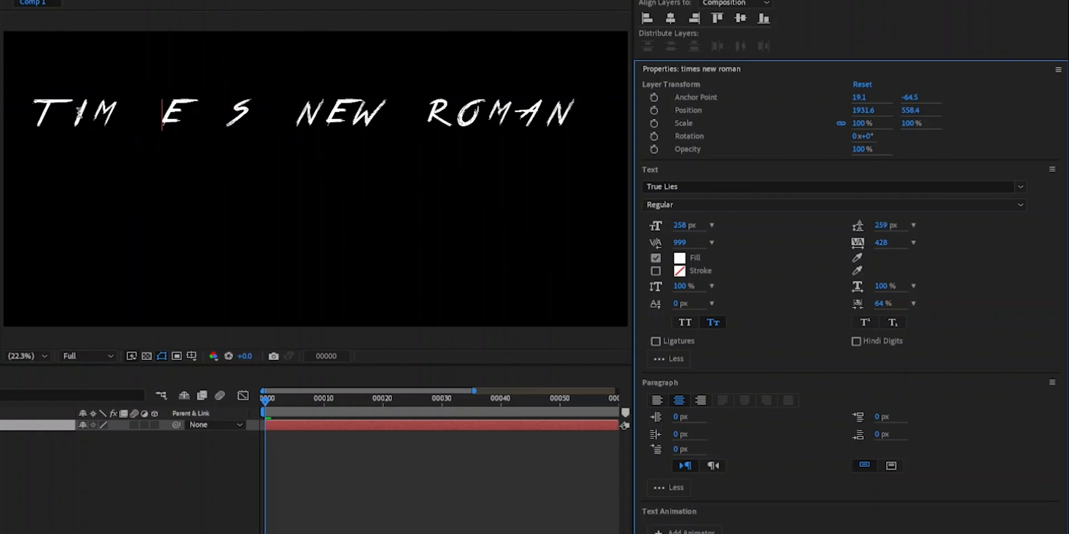
- Set the kerning between the R and O of the last word to 599, and undo the kerning, tracking and True Lies font changes
{"action": "left_click", "coordinate": [457, 111]}
{"action": "left_click", "coordinate": [687, 243]}
{"action": "type", "text": "0"}
{"action": "key", "text": "Return"}
{"action": "left_click_drag", "start_coordinate": [692, 242], "coordinate": [751, 241]}
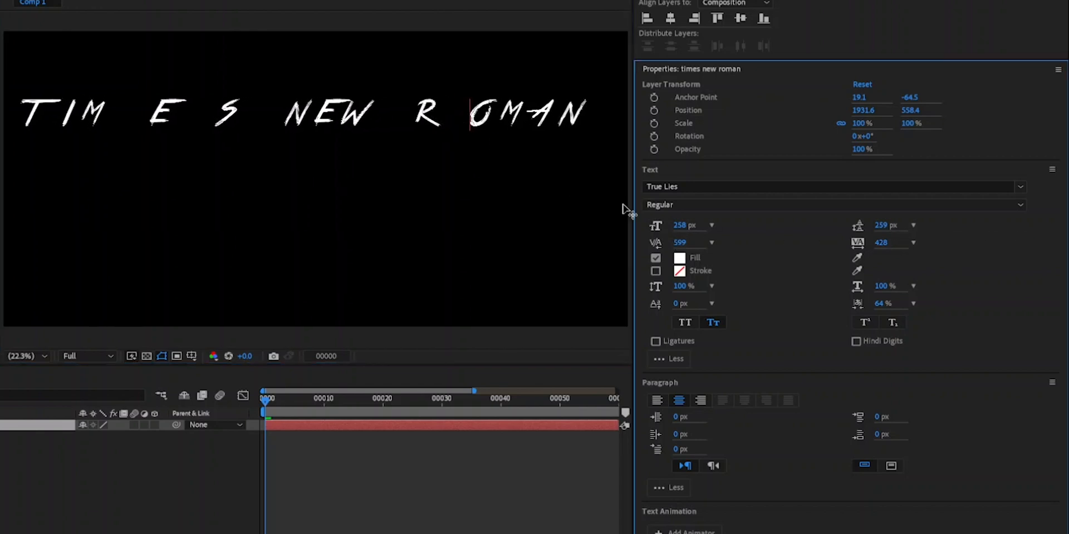
{"action": "key", "text": "ctrl+z"}
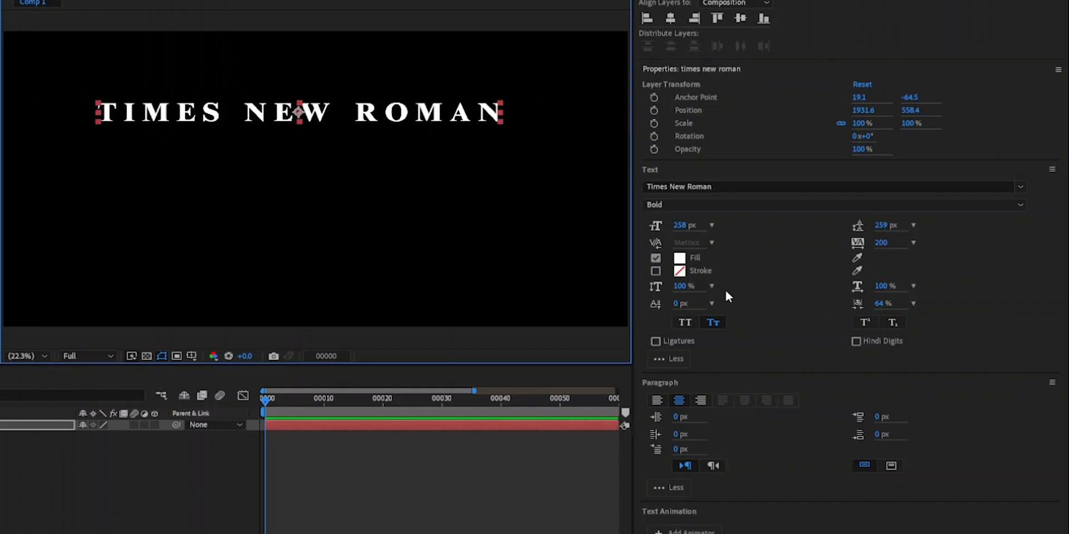
{"action": "left_click", "coordinate": [683, 260]}
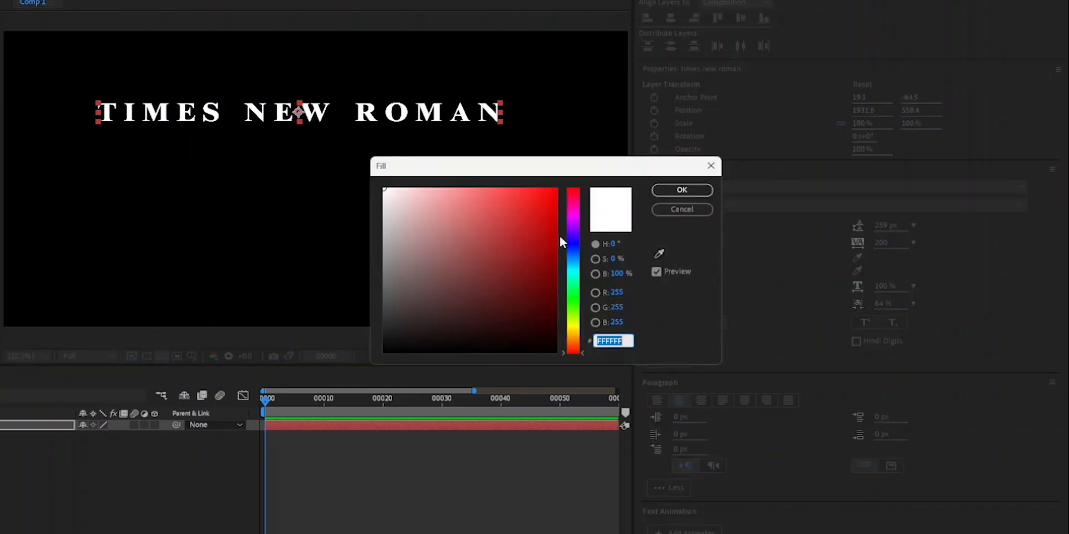
{"action": "left_click", "coordinate": [555, 189]}
{"action": "left_click", "coordinate": [693, 210]}
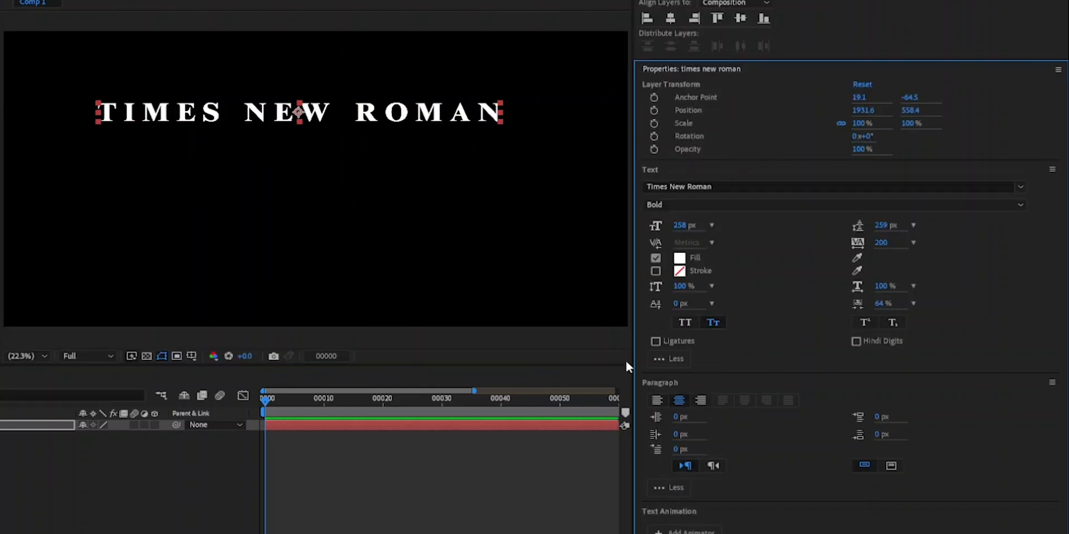
- Add a stroke in colour 4800FF to the text and set the stroke width to 0 px
{"action": "left_click", "coordinate": [681, 273]}
{"action": "left_click_drag", "start_coordinate": [560, 243], "coordinate": [556, 238]}
{"action": "left_click", "coordinate": [557, 189]}
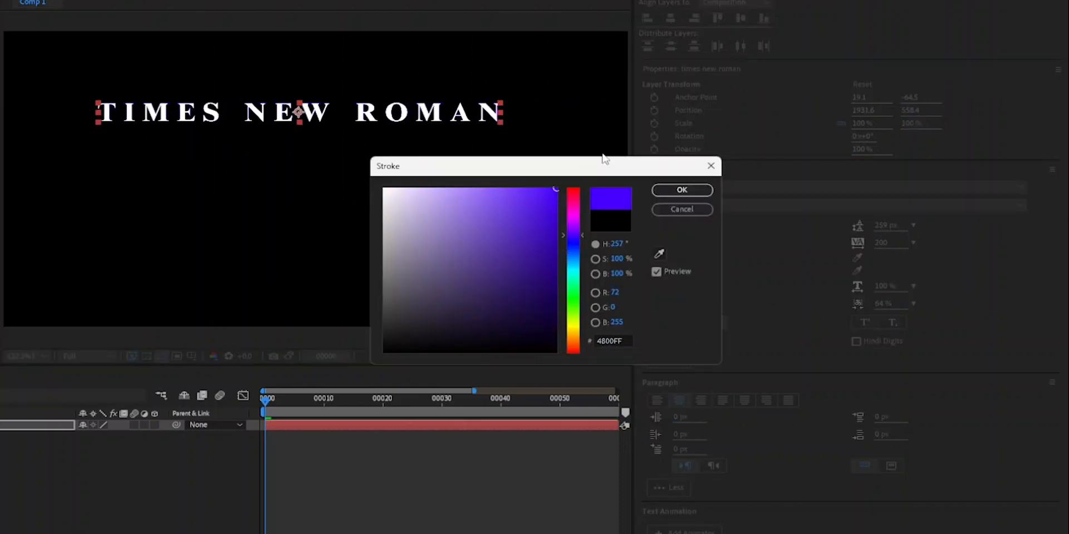
{"action": "left_click", "coordinate": [683, 191]}
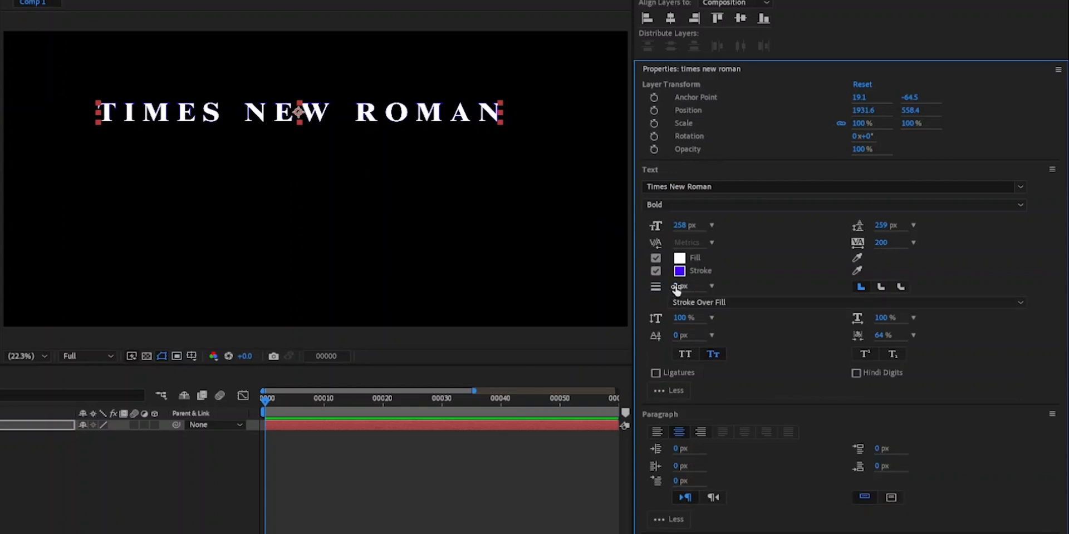
{"action": "mouse_move", "coordinate": [676, 289]}
{"action": "left_mouse_down"}
{"action": "mouse_move", "coordinate": [703, 287]}
{"action": "mouse_move", "coordinate": [669, 286]}
{"action": "left_mouse_up"}
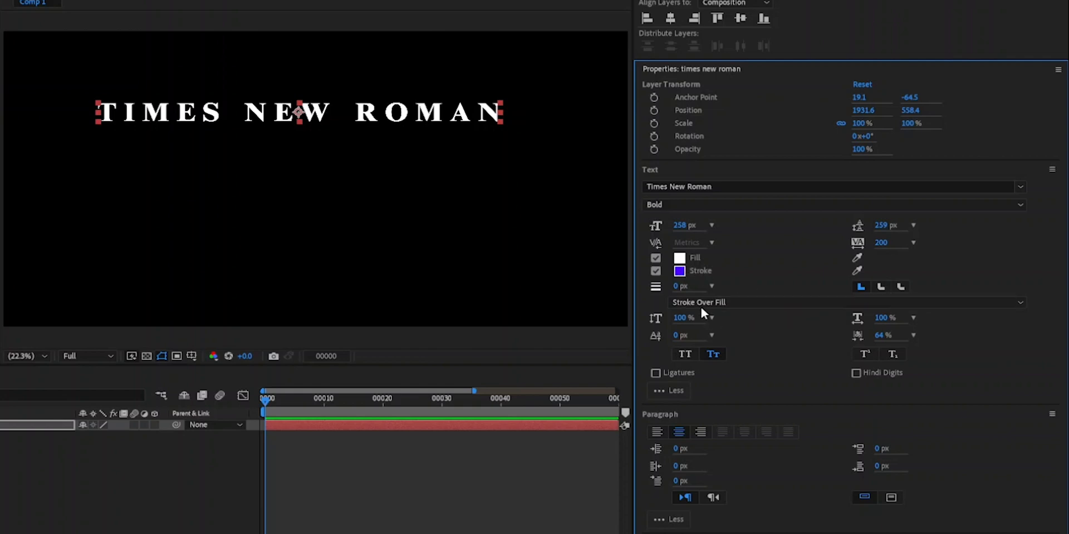
{"action": "left_click", "coordinate": [733, 302]}
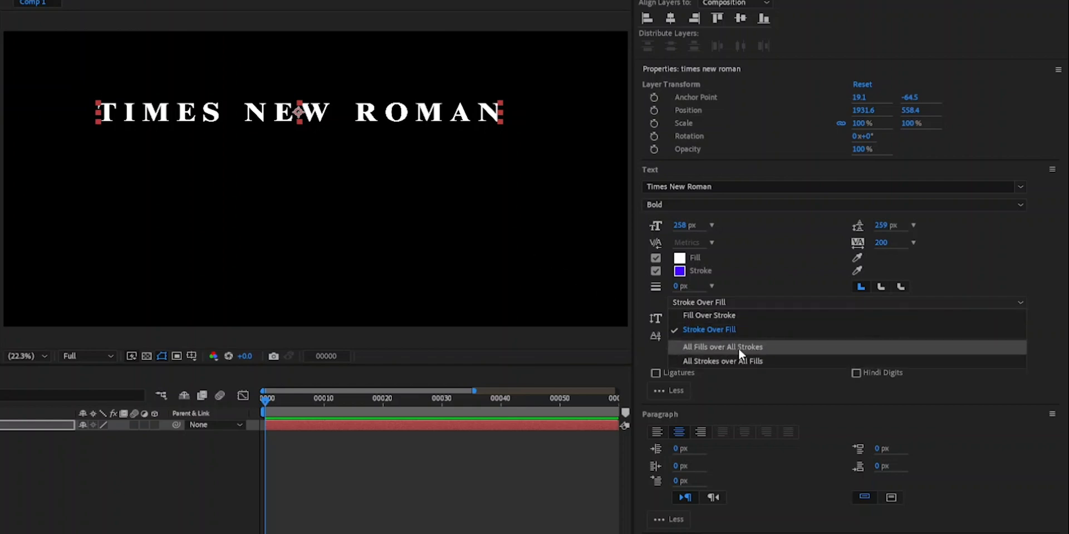
{"action": "left_click", "coordinate": [156, 456]}
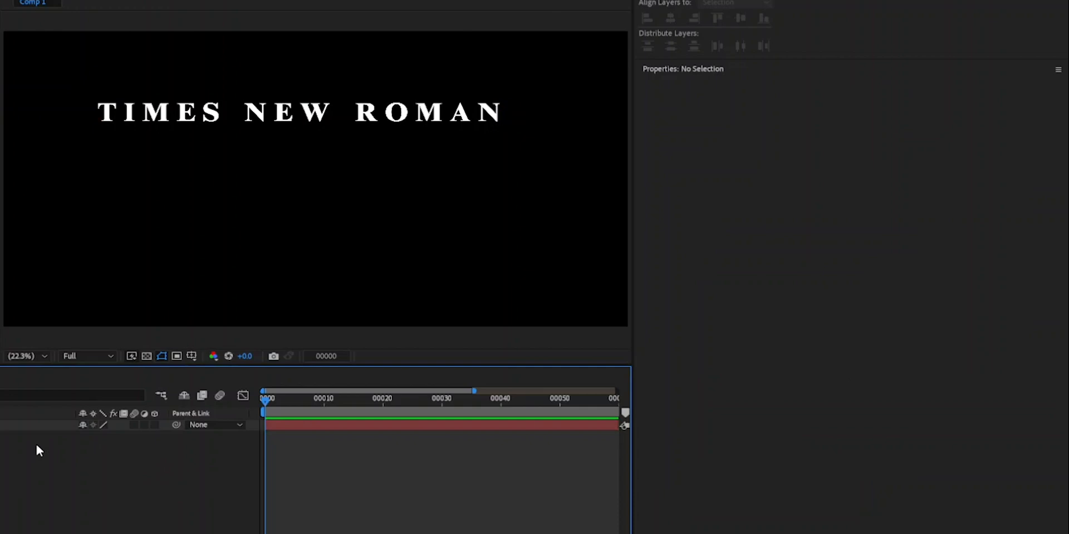
- Keep the FFFFFF fill and set the stroke width of all the text to 26 px
{"action": "left_click", "coordinate": [415, 114]}
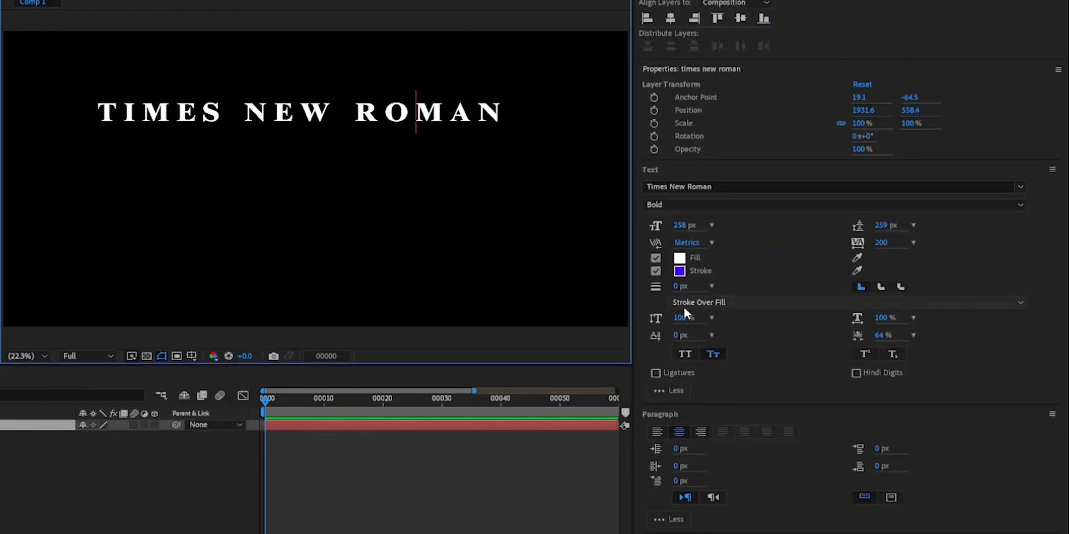
{"action": "left_click", "coordinate": [682, 260]}
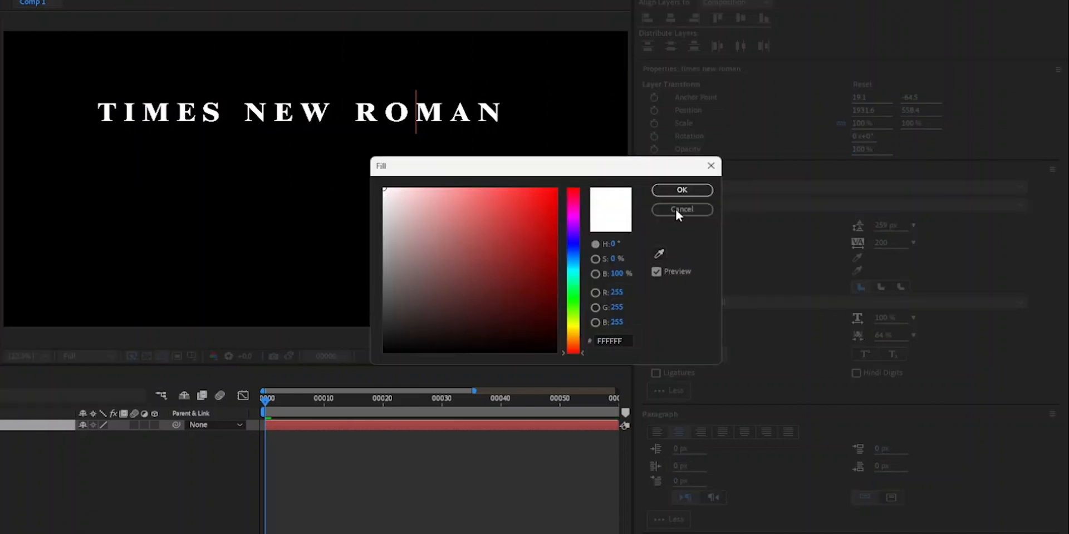
{"action": "left_click", "coordinate": [700, 192]}
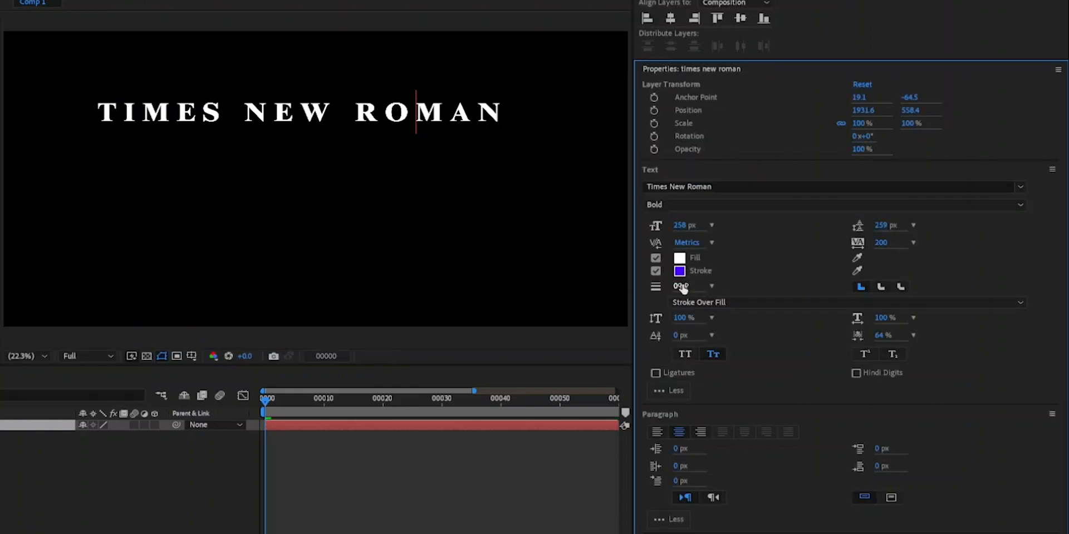
{"action": "left_click_drag", "start_coordinate": [679, 290], "coordinate": [688, 290]}
{"action": "key", "text": "ctrl+a"}
{"action": "left_click_drag", "start_coordinate": [674, 286], "coordinate": [702, 288]}
{"action": "scroll", "coordinate": [432, 126], "scroll_direction": "up", "scroll_amount": 6}
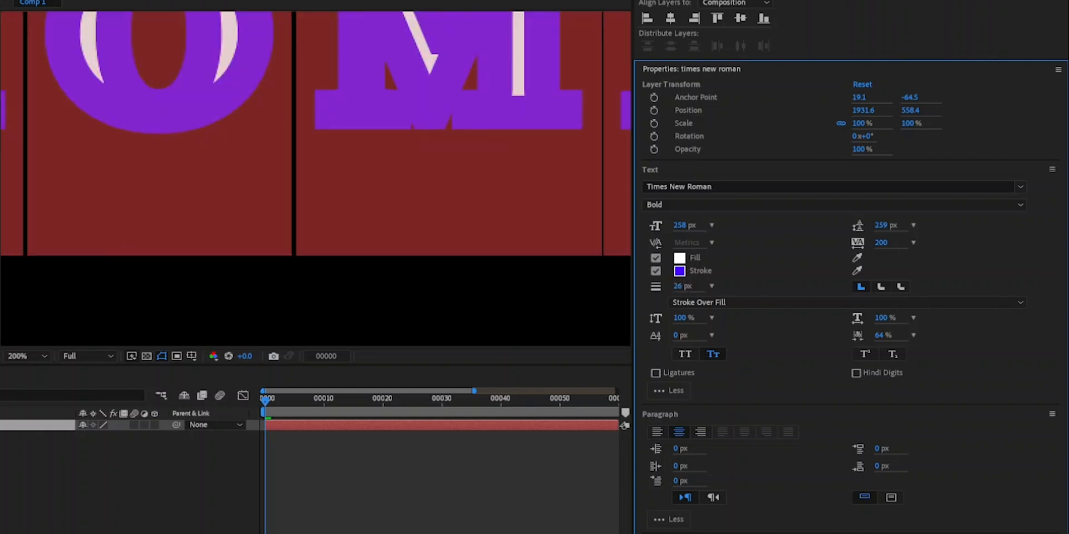
- Inspect the stroke on the letters up close and change the text's stroke order to Fill Over Stroke
{"action": "left_click", "coordinate": [410, 135]}
{"action": "scroll", "coordinate": [476, 171], "scroll_direction": "up", "scroll_amount": 1}
{"action": "scroll", "coordinate": [475, 171], "scroll_direction": "down", "scroll_amount": 2}
{"action": "left_click_drag", "start_coordinate": [495, 119], "coordinate": [429, 202]}
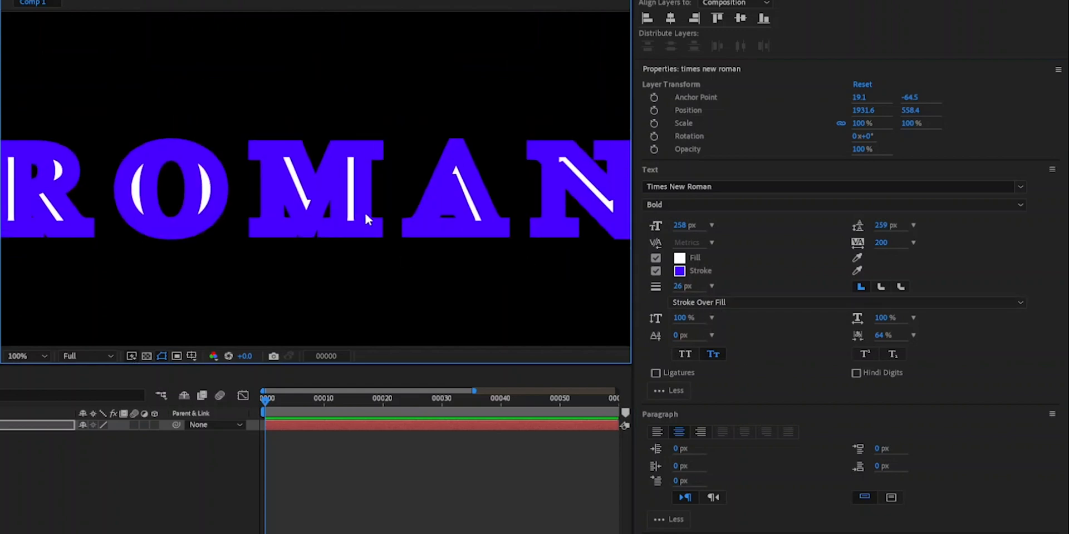
{"action": "left_click", "coordinate": [737, 305]}
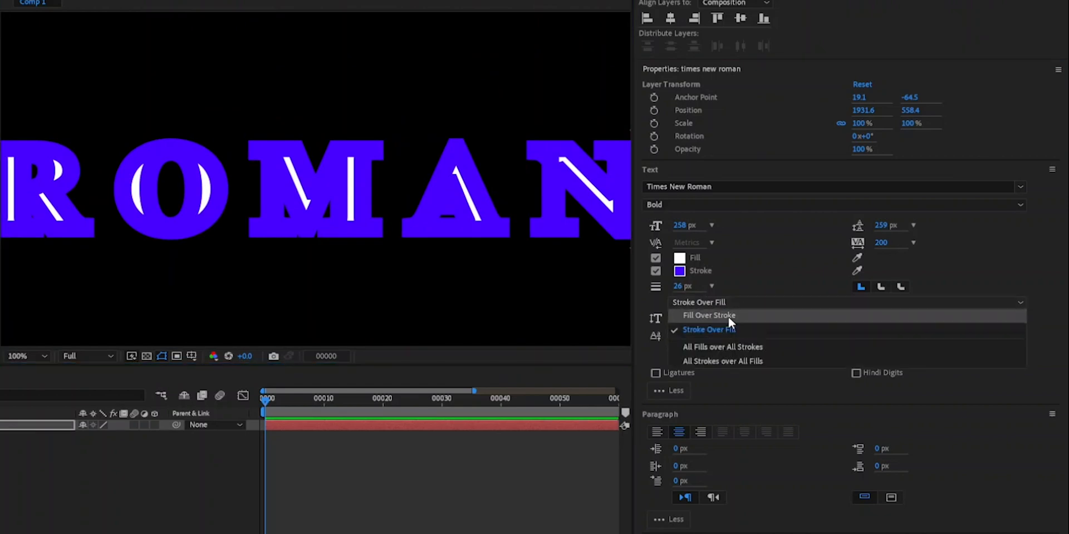
{"action": "left_click", "coordinate": [728, 316]}
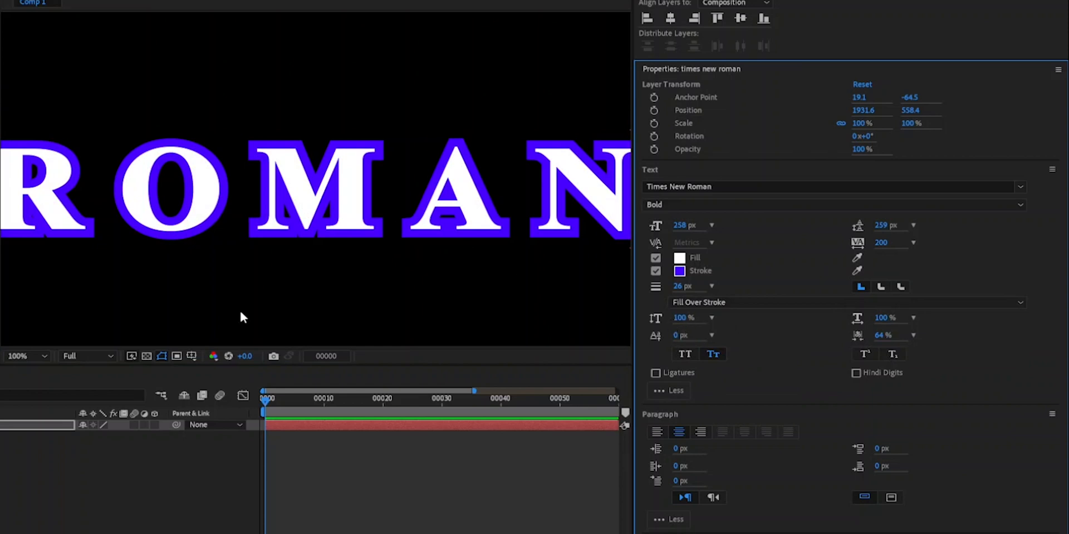
{"action": "scroll", "coordinate": [231, 305], "scroll_direction": "down", "scroll_amount": 4}
{"action": "left_click_drag", "start_coordinate": [391, 173], "coordinate": [454, 110]}
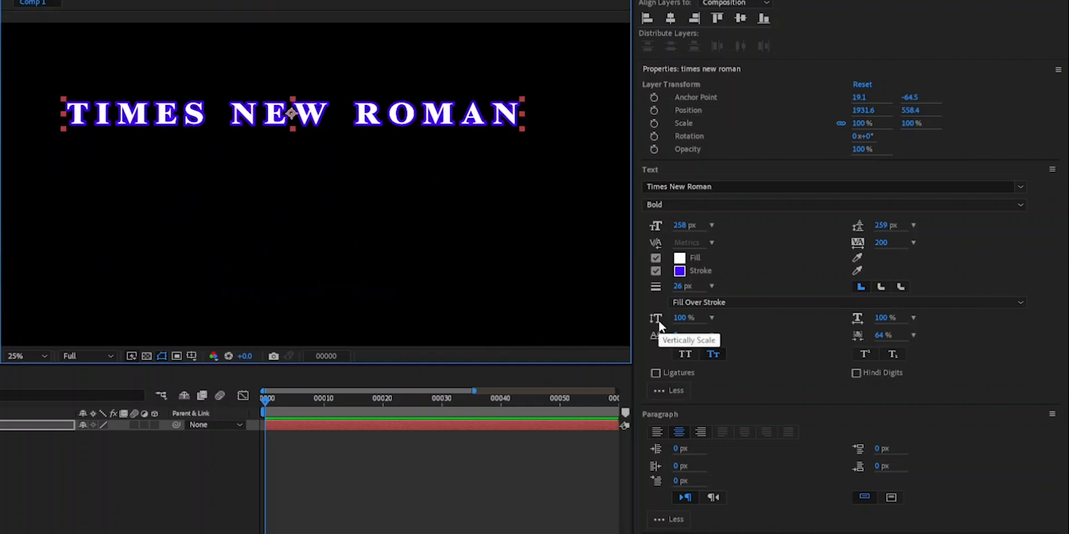
- Try stretching the text with the vertical and horizontal scale, and undo both changes
{"action": "left_click_drag", "start_coordinate": [680, 318], "coordinate": [730, 327]}
{"action": "mouse_move", "coordinate": [878, 323]}
{"action": "left_mouse_down"}
{"action": "mouse_move", "coordinate": [901, 324]}
{"action": "mouse_move", "coordinate": [863, 327]}
{"action": "left_mouse_up"}
{"action": "key", "text": "ctrl+z"}
{"action": "key", "text": "ctrl+z"}
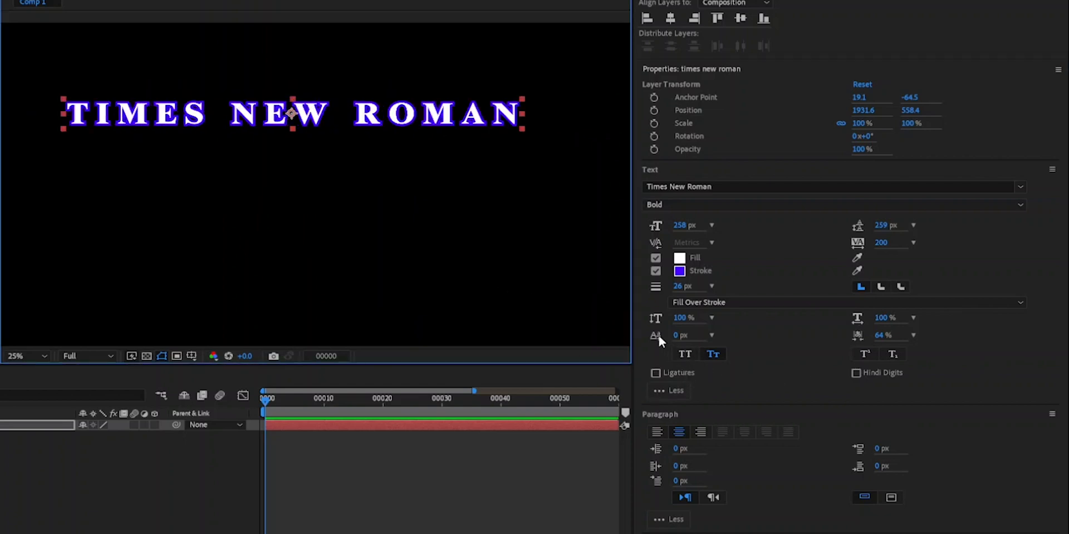
- Add the lines "askdfhaskjfbhk", "aofnnjf" and "aofnaun" below "times new roman" and reselect the text layer
{"action": "double_click", "coordinate": [510, 120]}
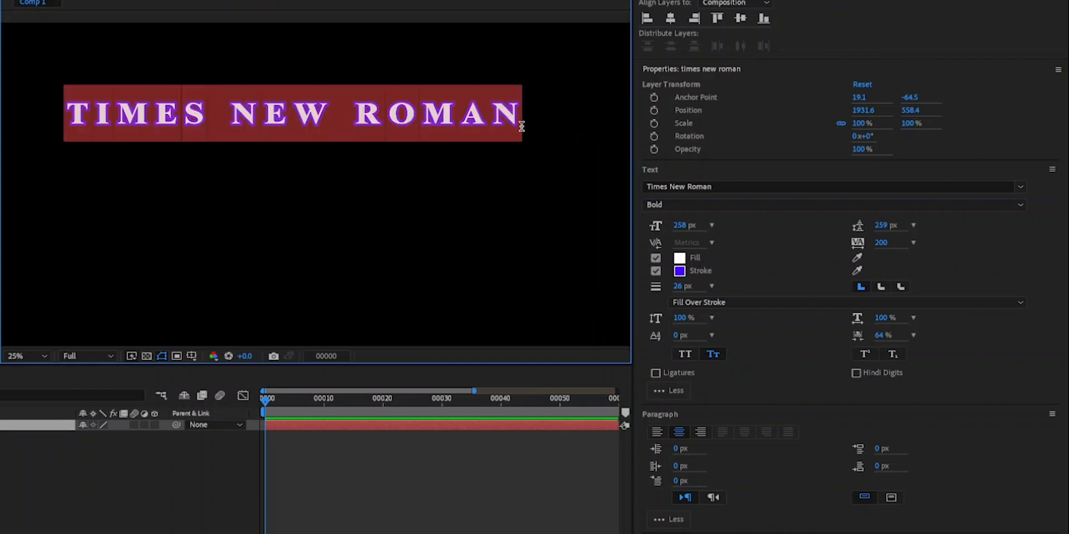
{"action": "left_click", "coordinate": [522, 126]}
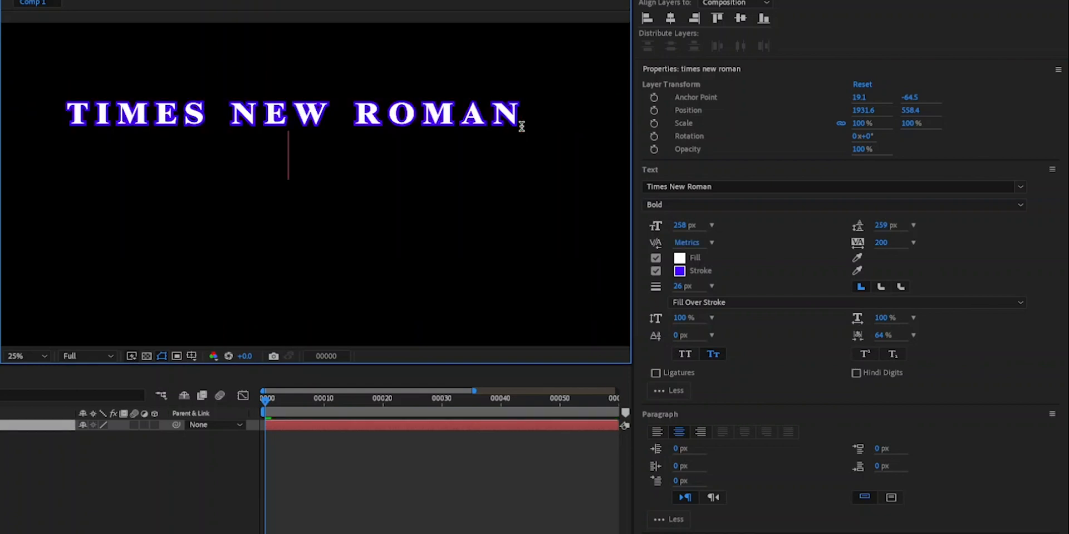
{"action": "type", "text": "askdfhaskjfbhk"}
{"action": "key", "text": "Return"}
{"action": "type", "text": "aofnnjf"}
{"action": "key", "text": "Return"}
{"action": "type", "text": "aofnaun"}
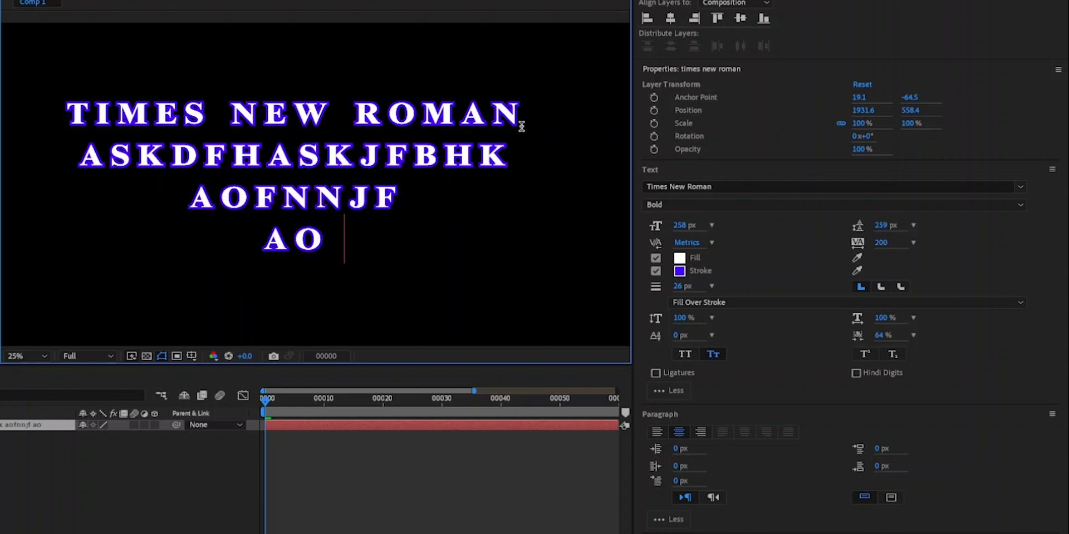
{"action": "left_click", "coordinate": [129, 468]}
{"action": "left_click", "coordinate": [33, 425]}
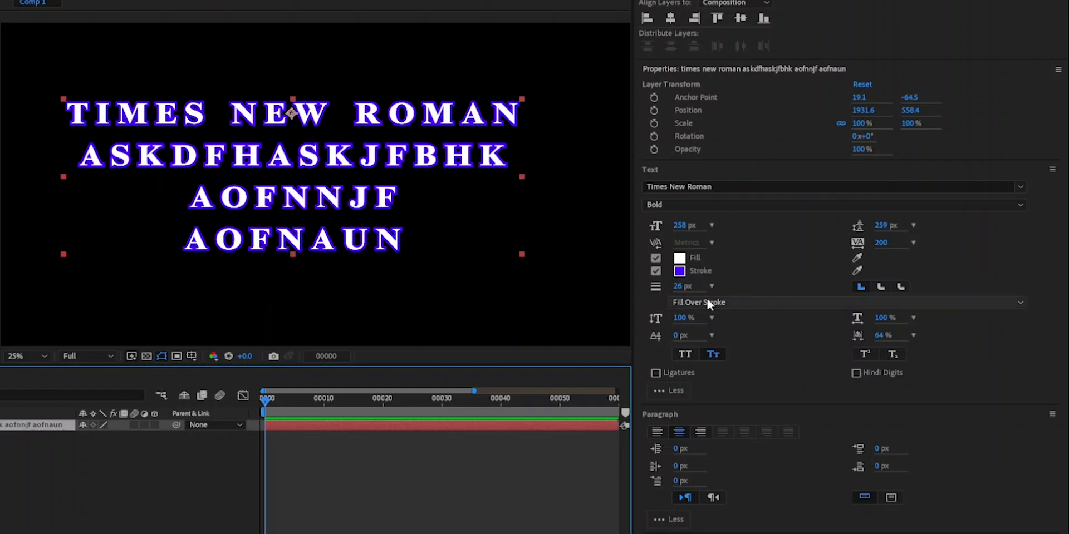
- Try a 37 px baseline shift at the end of the last text line, and reselect the whole text layer
{"action": "left_click", "coordinate": [396, 243]}
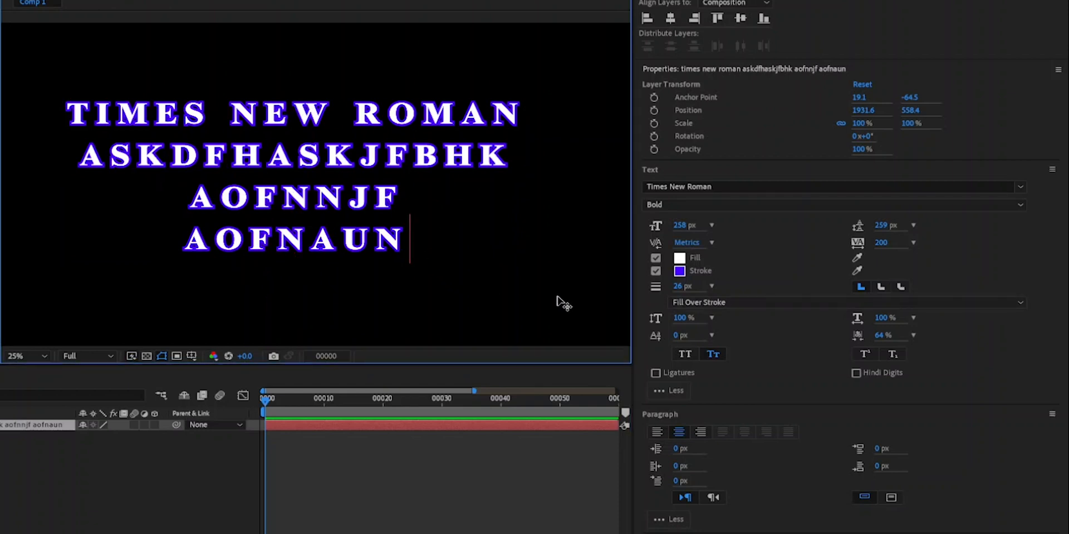
{"action": "left_click_drag", "start_coordinate": [678, 339], "coordinate": [702, 337]}
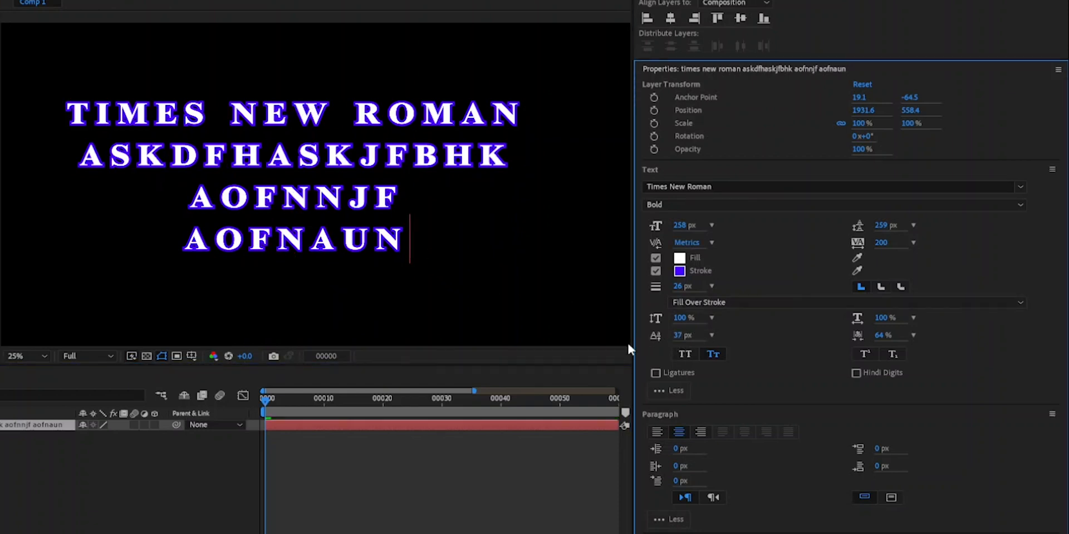
{"action": "left_click_drag", "start_coordinate": [408, 250], "coordinate": [156, 234]}
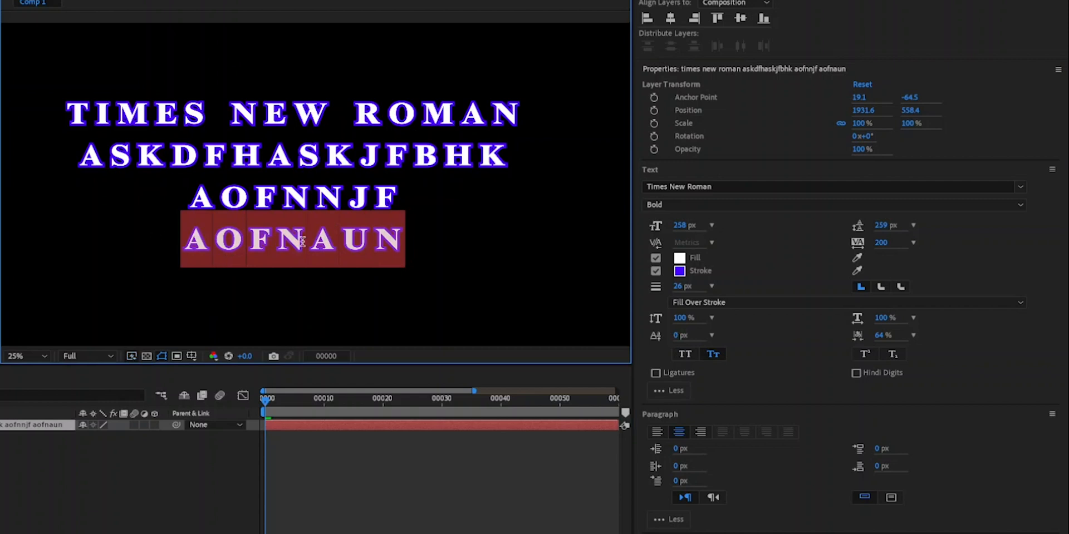
{"action": "left_click", "coordinate": [371, 246]}
{"action": "left_click", "coordinate": [193, 429]}
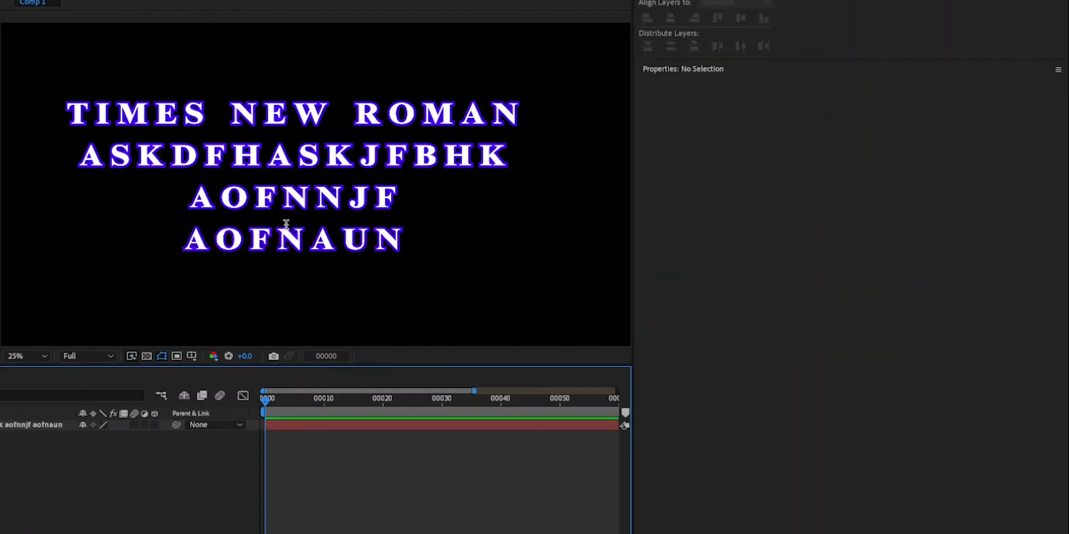
{"action": "left_click", "coordinate": [300, 156]}
{"action": "left_click", "coordinate": [414, 426]}
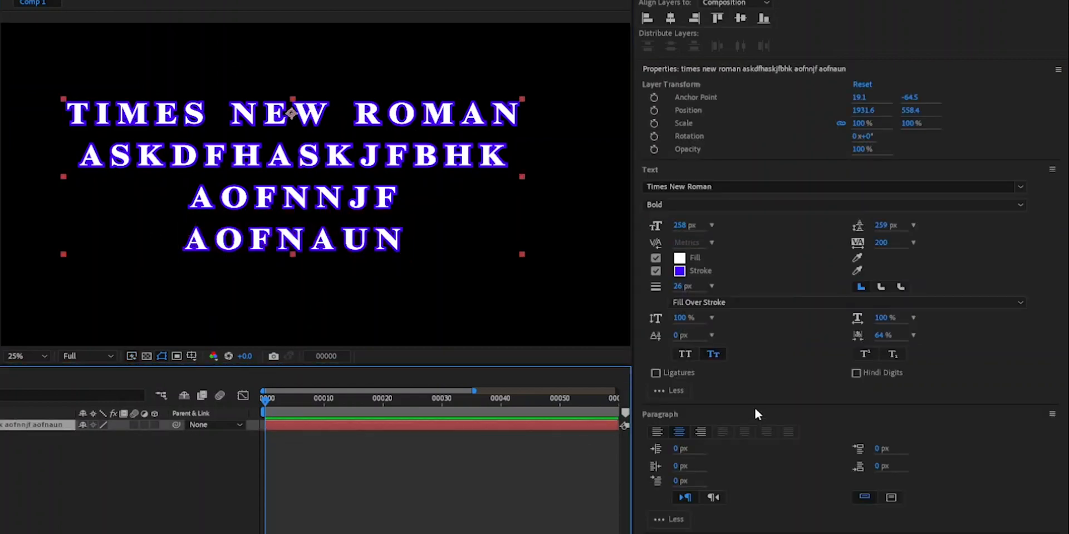
- Set the text layer's baseline shift to -20 px and the tsume of the "S" before "KJFBHK" to 0%
{"action": "left_click_drag", "start_coordinate": [678, 337], "coordinate": [653, 330]}
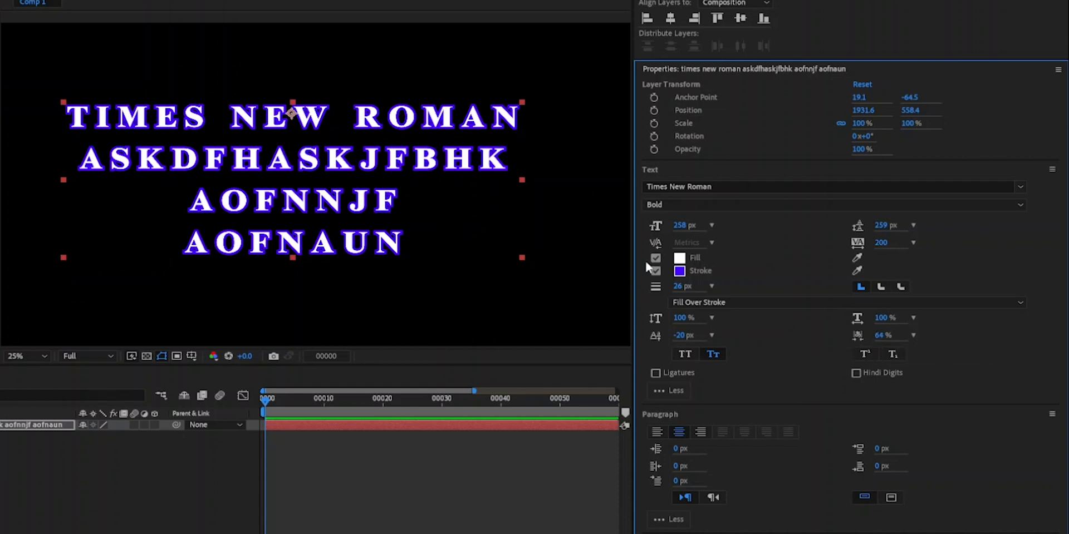
{"action": "left_click", "coordinate": [329, 161]}
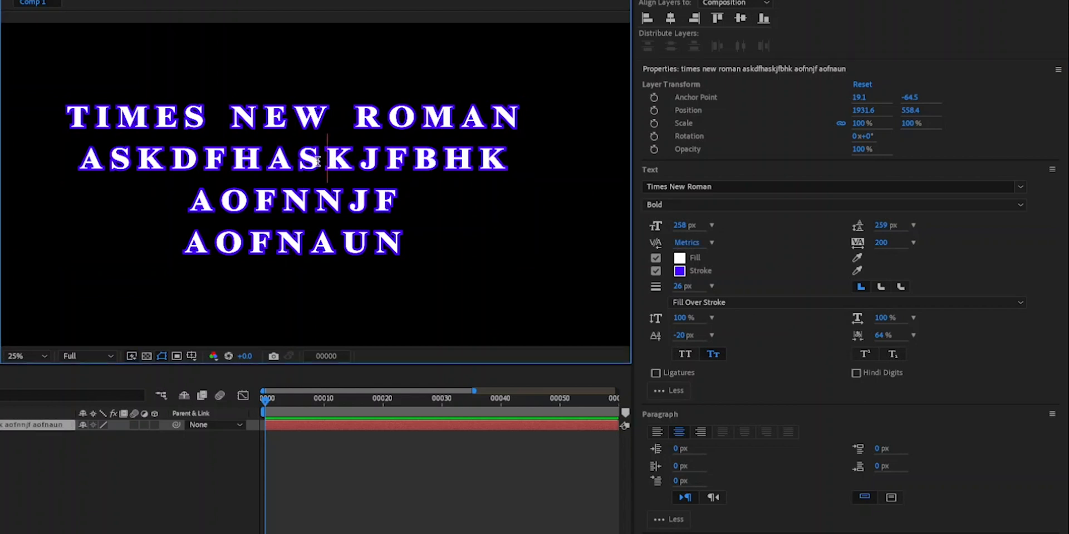
{"action": "left_click_drag", "start_coordinate": [324, 162], "coordinate": [303, 163]}
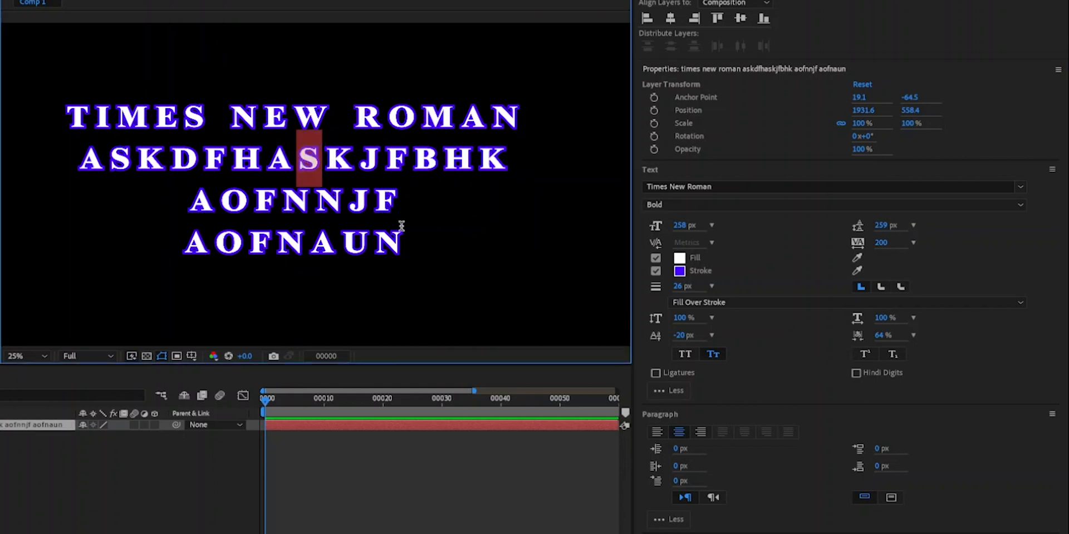
{"action": "left_click_drag", "start_coordinate": [879, 335], "coordinate": [658, 343]}
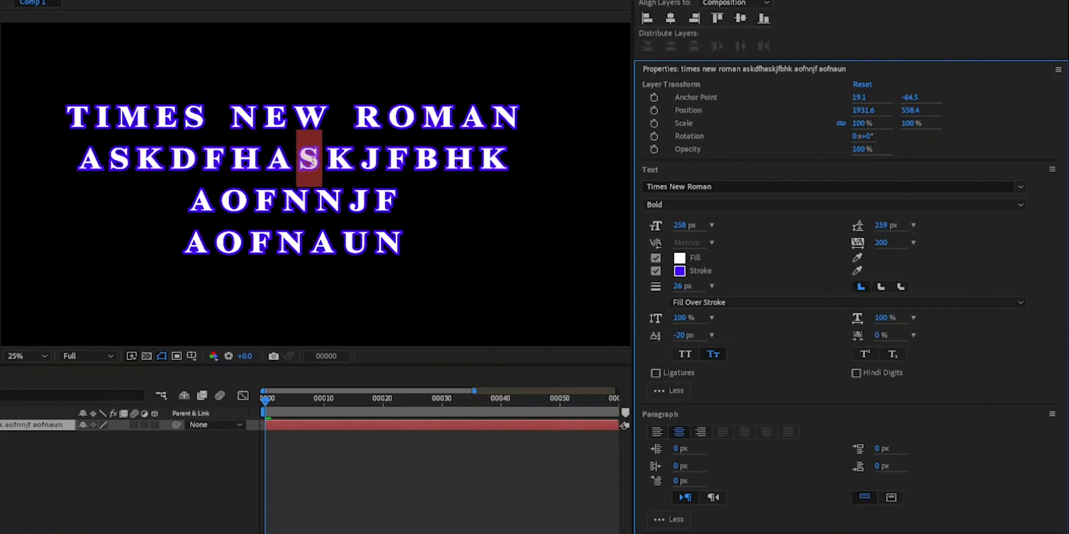
- Select all four lines of text and set their tracking to 0
{"action": "left_click", "coordinate": [362, 167]}
{"action": "left_click_drag", "start_coordinate": [403, 247], "coordinate": [378, 244]}
{"action": "left_click_drag", "start_coordinate": [299, 196], "coordinate": [63, 112]}
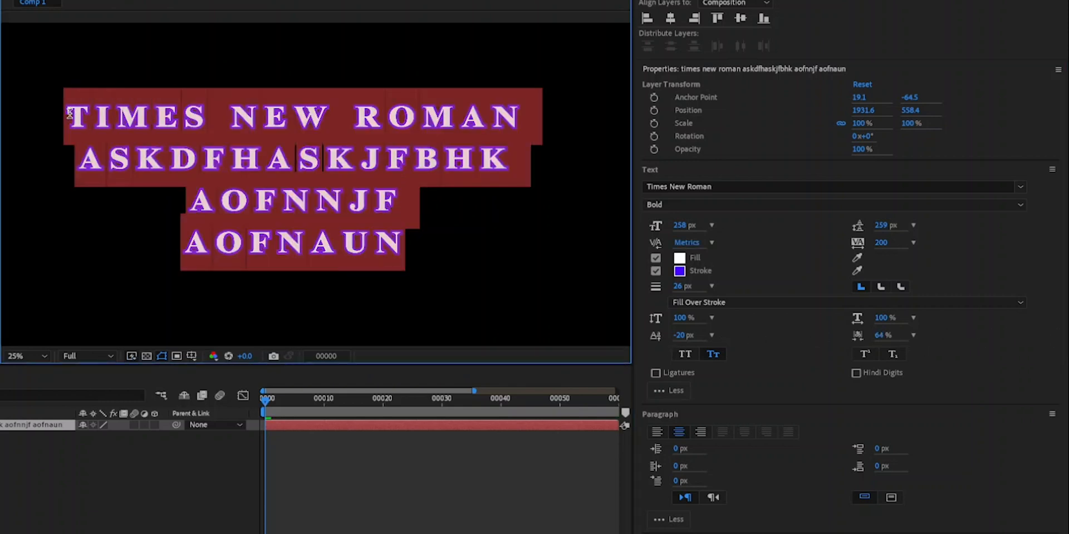
{"action": "left_click", "coordinate": [888, 243]}
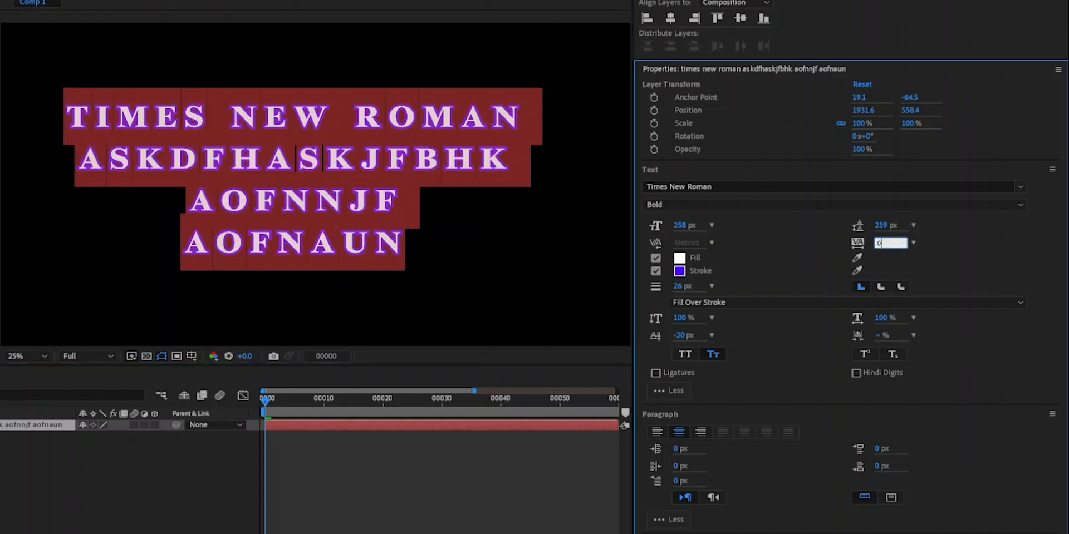
{"action": "type", "text": "0"}
{"action": "key", "text": "Return"}
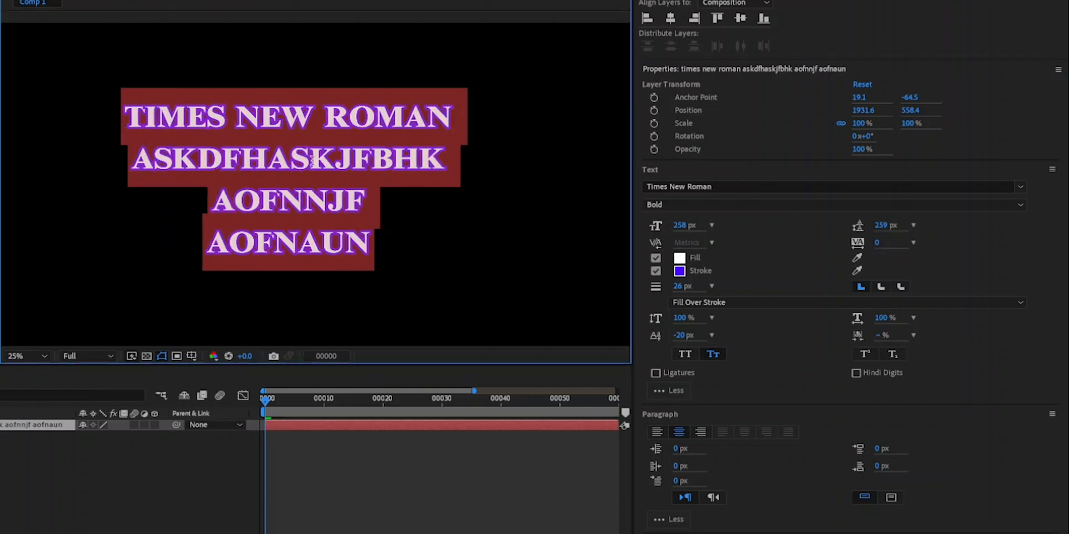
- Try adjusting the tsume of the single "S" before "KJFBHK" in the second line while viewing it up close
{"action": "left_click", "coordinate": [310, 160]}
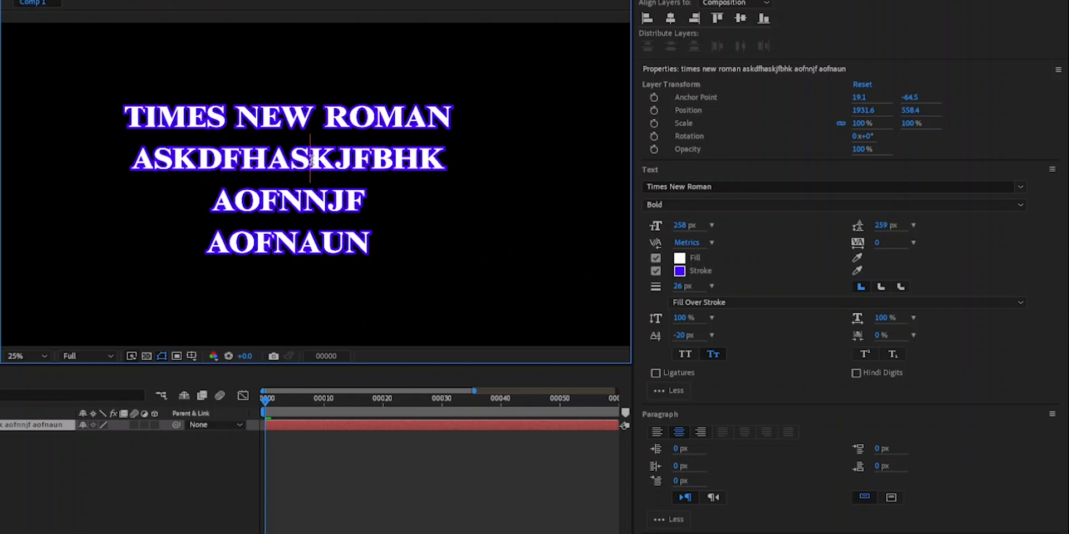
{"action": "key", "text": "shift+Left"}
{"action": "scroll", "coordinate": [292, 157], "scroll_direction": "up", "scroll_amount": 5}
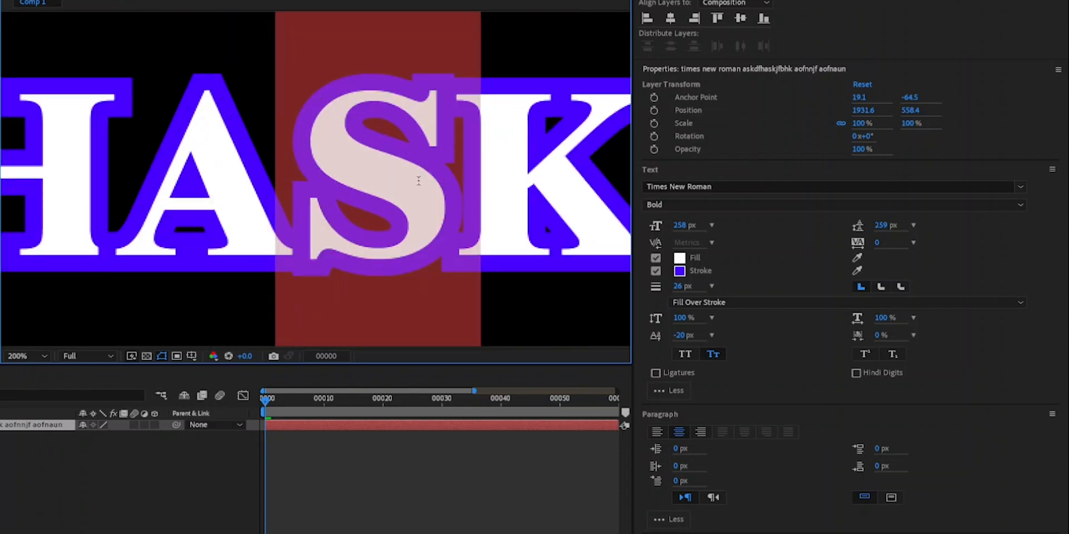
{"action": "left_click_drag", "start_coordinate": [876, 336], "coordinate": [703, 351]}
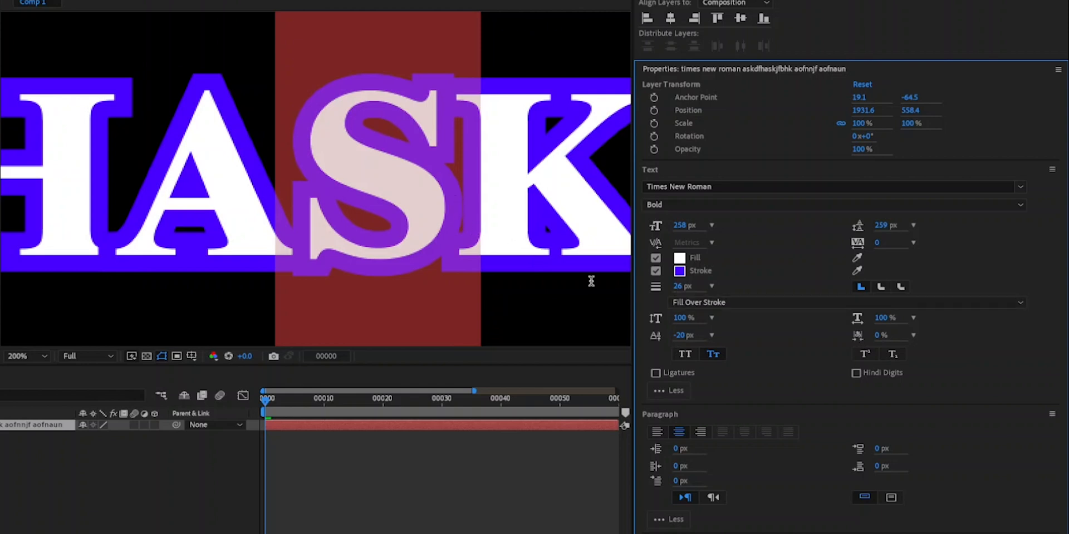
{"action": "left_click_drag", "start_coordinate": [871, 338], "coordinate": [764, 346]}
{"action": "scroll", "coordinate": [365, 245], "scroll_direction": "down", "scroll_amount": 4}
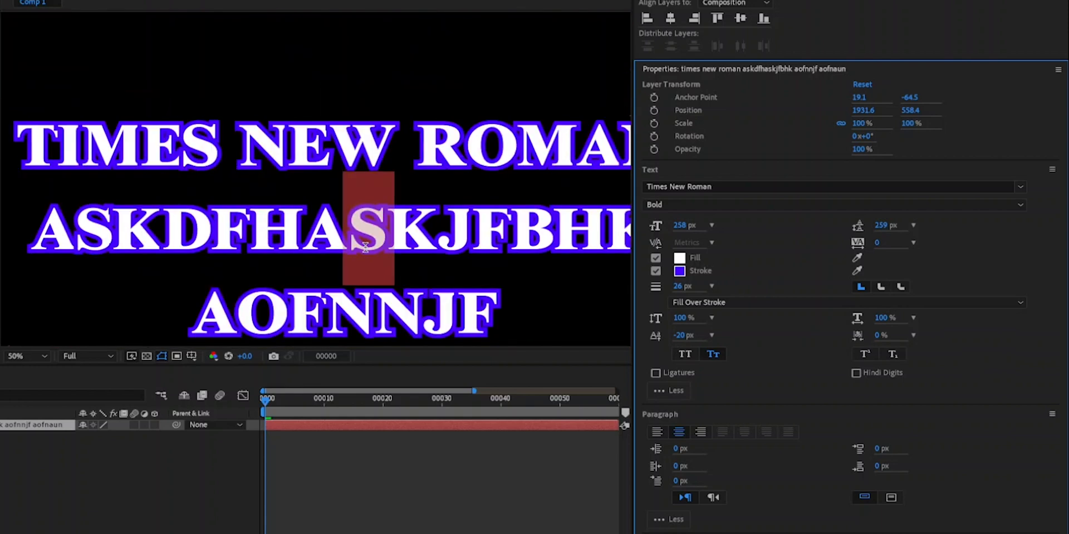
{"action": "scroll", "coordinate": [365, 248], "scroll_direction": "down", "scroll_amount": 1}
- Replace the text between "TIMES NEW" and "FBHK" with spaces and leave text editing
{"action": "left_click_drag", "start_coordinate": [418, 234], "coordinate": [396, 160]}
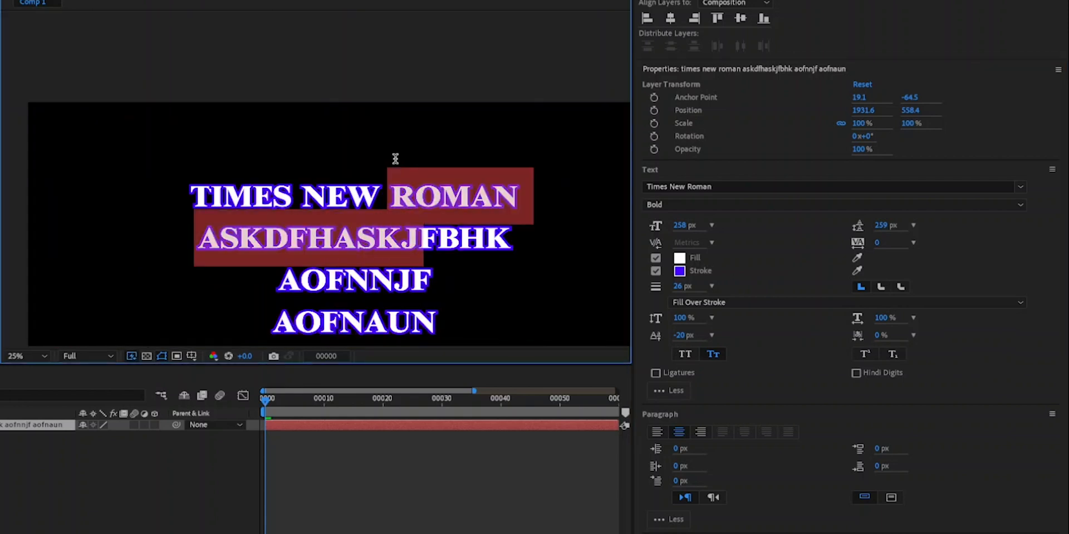
{"action": "left_click", "coordinate": [447, 104]}
{"action": "key", "text": "space"}
{"action": "left_click_drag", "start_coordinate": [325, 143], "coordinate": [301, 46]}
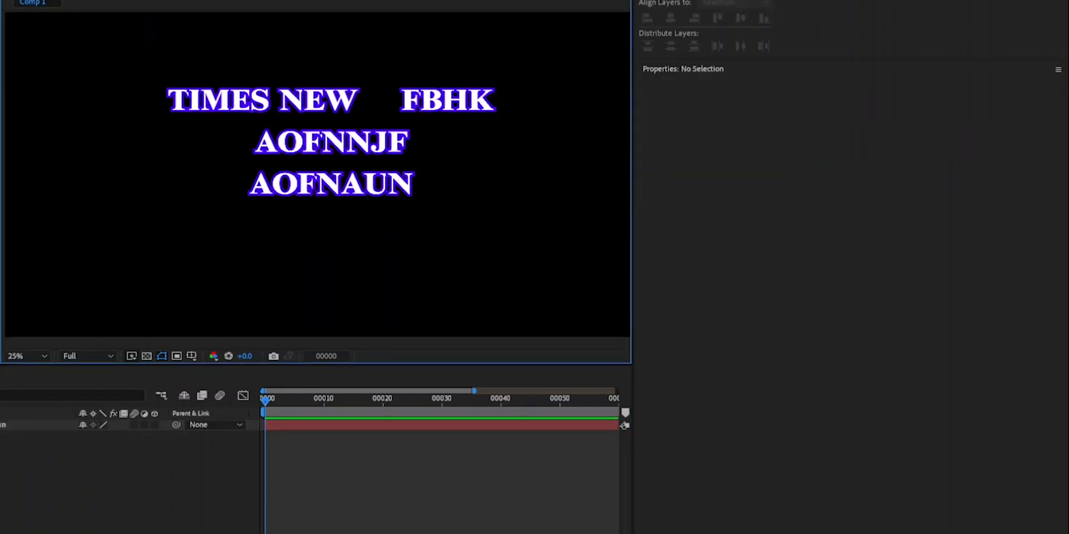
- Try All Caps on the whole text layer, and undo it
{"action": "left_click", "coordinate": [17, 425]}
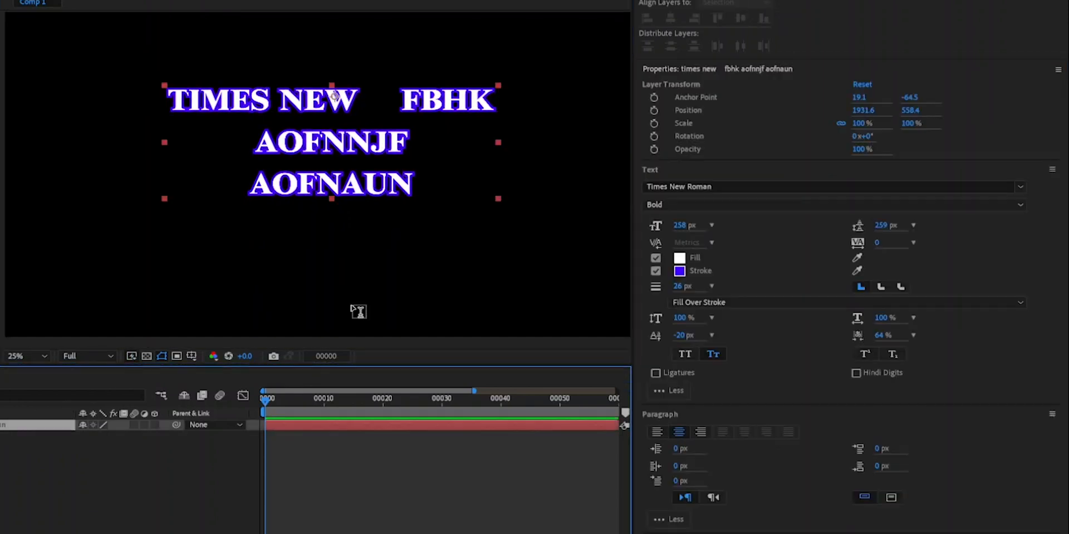
{"action": "left_click", "coordinate": [685, 356]}
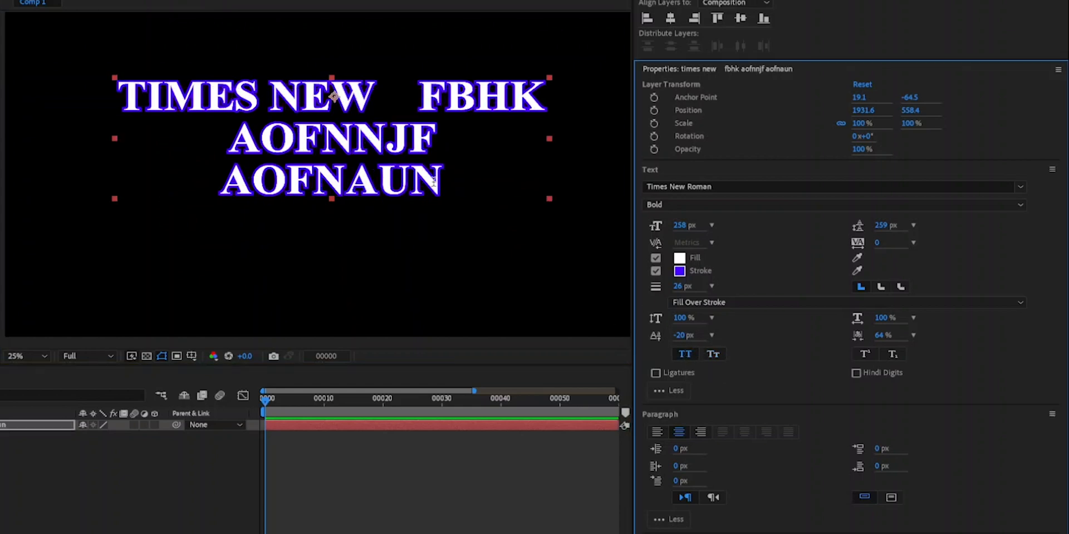
{"action": "key", "text": "ctrl+z"}
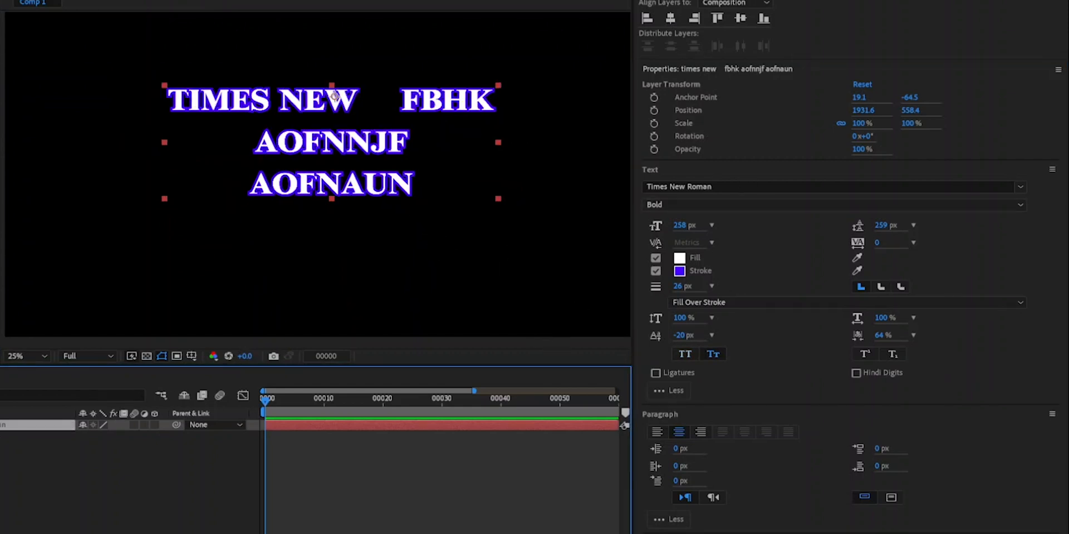
- Delete the text layer and create a new one reading "ASDFGHJKL" in Times New Roman Bold Italic
{"action": "key", "text": "Delete"}
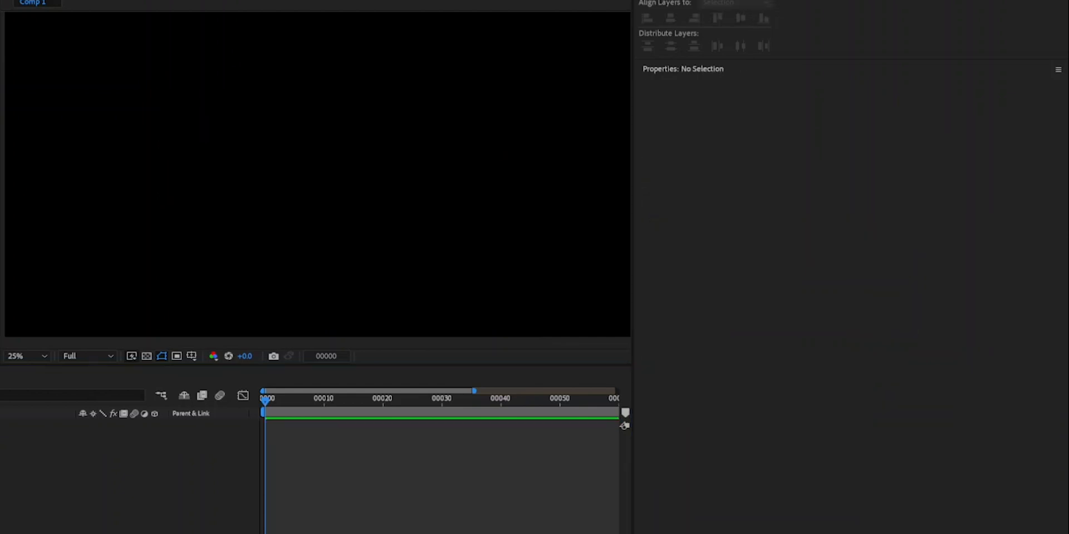
{"action": "left_click", "coordinate": [189, 128]}
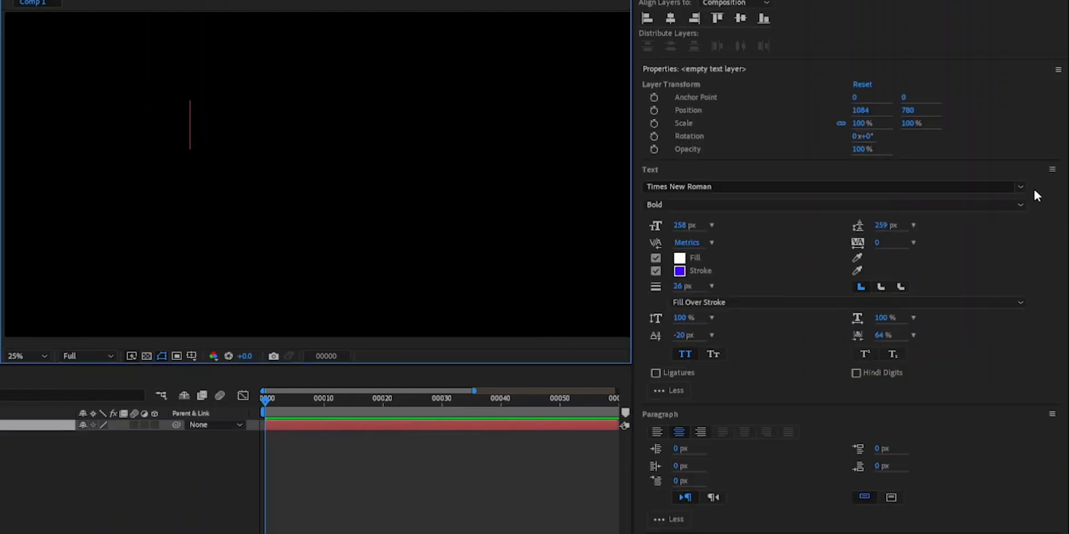
{"action": "left_click", "coordinate": [1020, 187]}
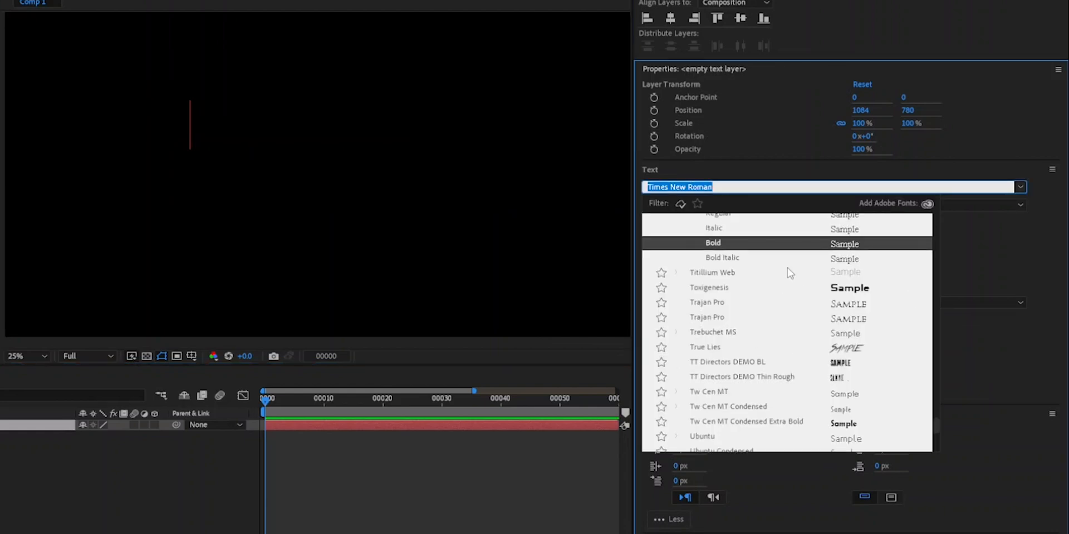
{"action": "left_click", "coordinate": [747, 258]}
{"action": "type", "text": "ASD"}
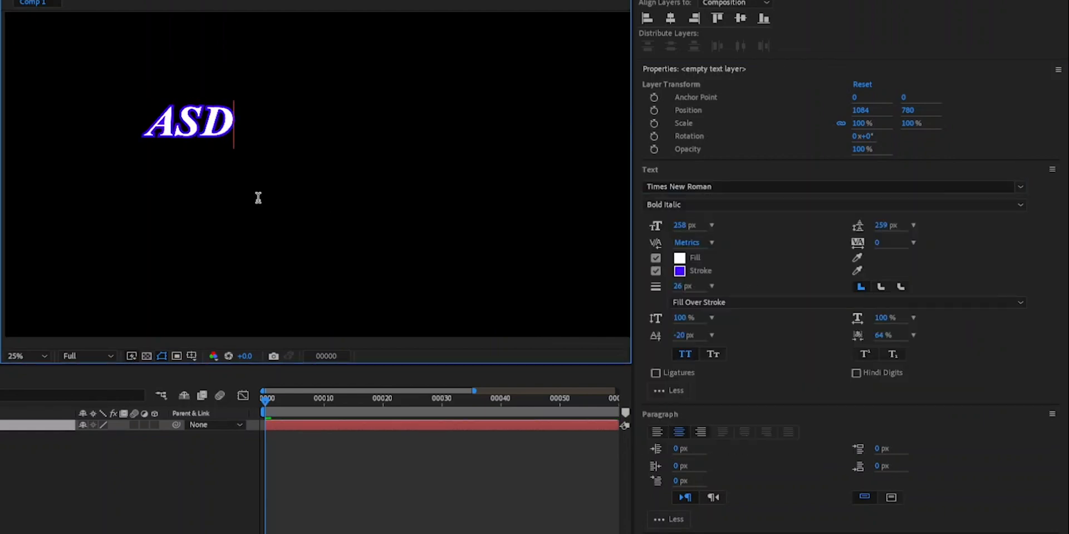
{"action": "type", "text": "FGHJKL"}
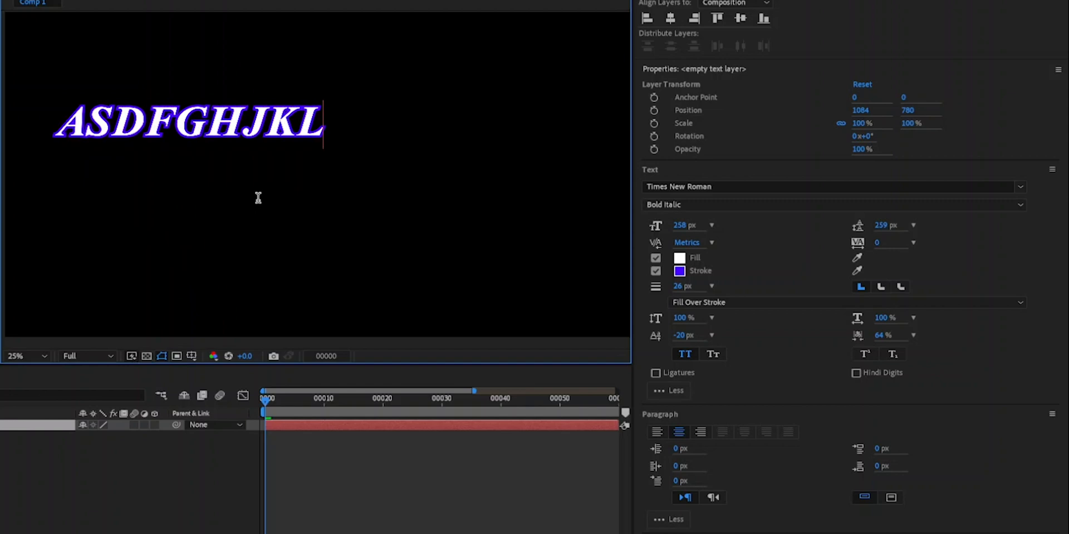
- Turn off All Caps for the whole word "asdfghjkl" and deselect the layer
{"action": "left_click", "coordinate": [685, 354]}
{"action": "left_click_drag", "start_coordinate": [339, 116], "coordinate": [51, 120]}
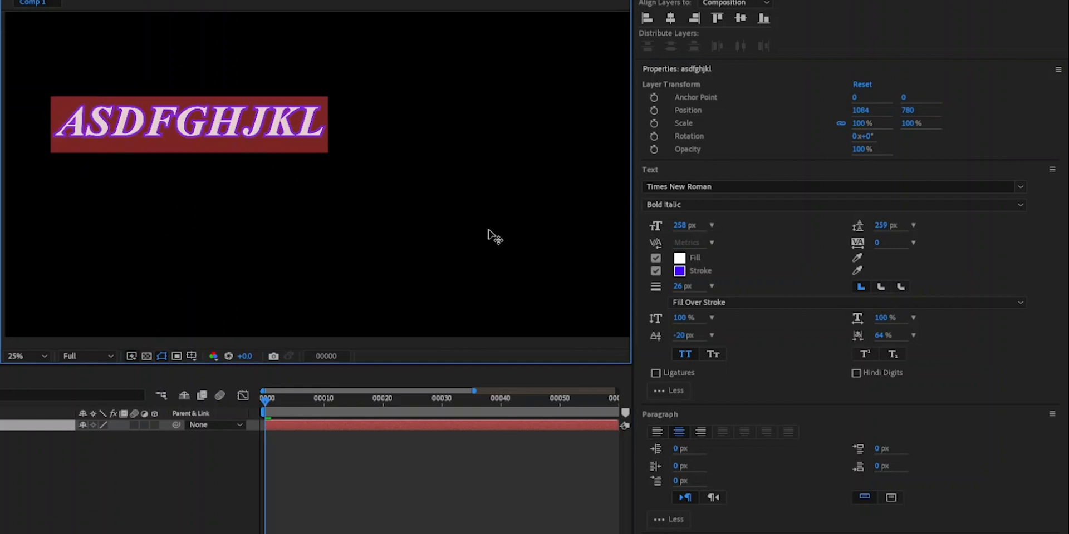
{"action": "left_click", "coordinate": [683, 355]}
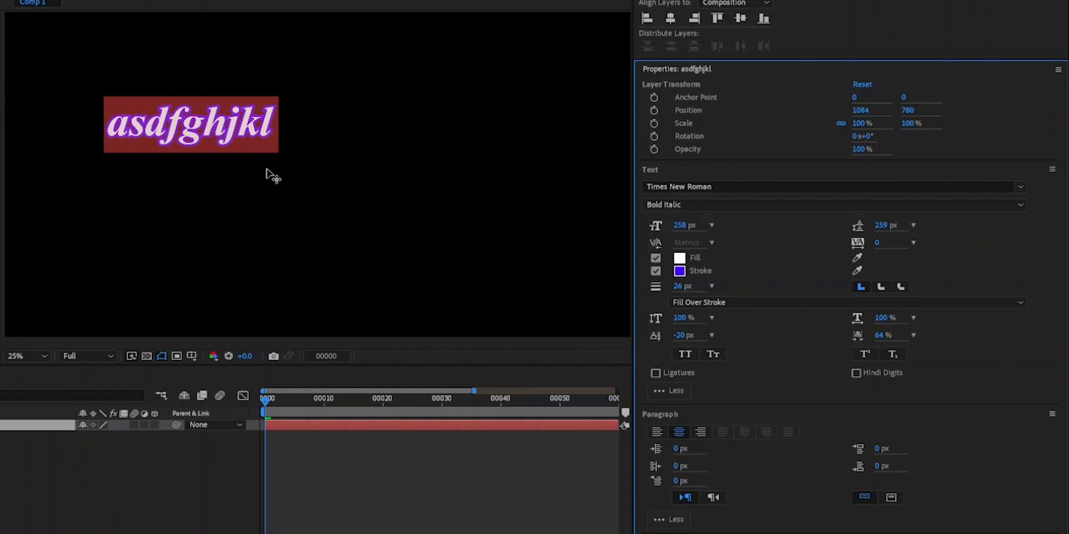
{"action": "left_click", "coordinate": [230, 501]}
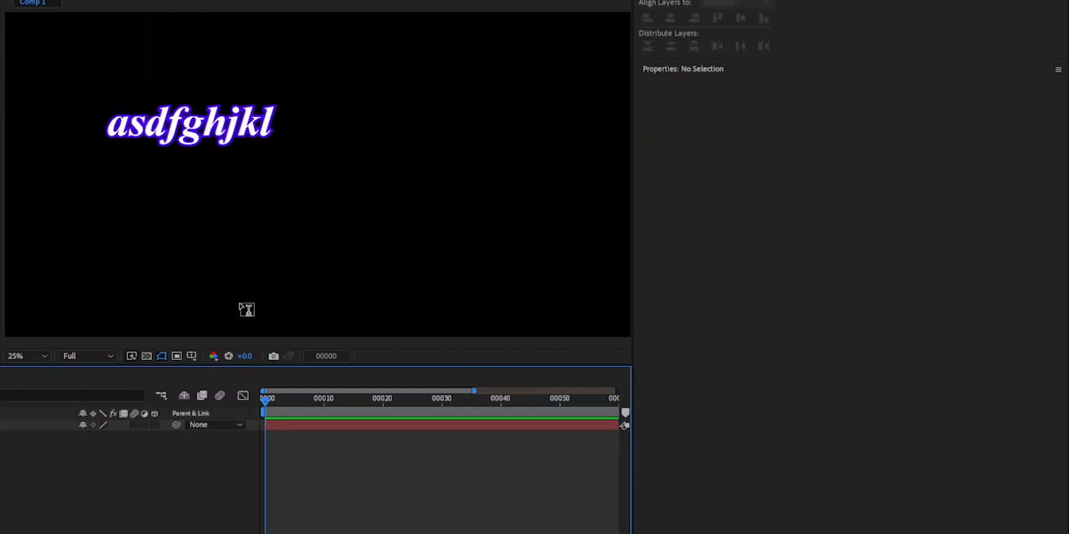
- Turn on All Caps for the "asdfghjkl" layer and move it near the composition's upper edge, at about 1444, 376
{"action": "left_click_drag", "start_coordinate": [219, 129], "coordinate": [330, 160]}
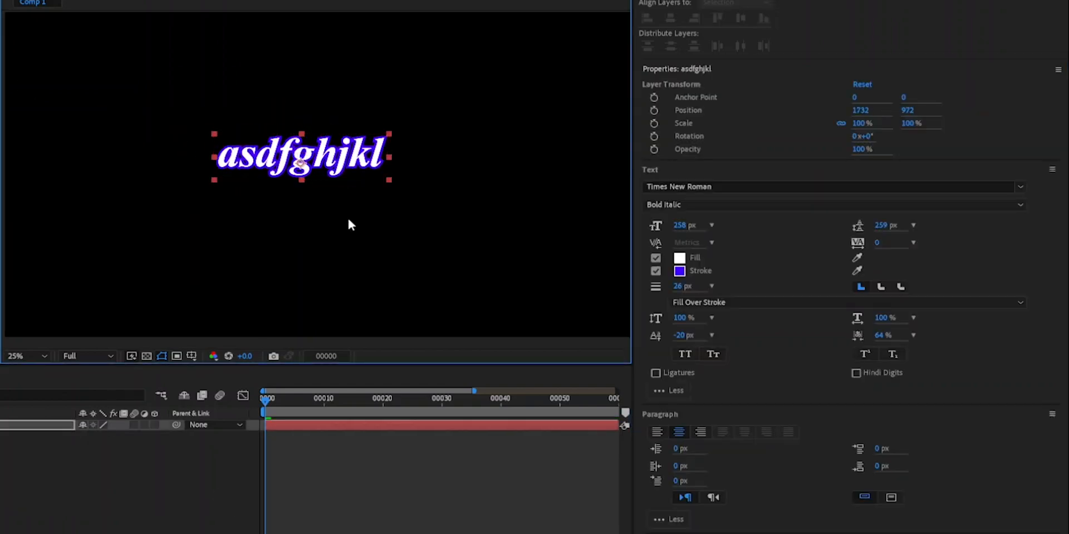
{"action": "left_click", "coordinate": [686, 354]}
{"action": "left_click_drag", "start_coordinate": [343, 167], "coordinate": [298, 52]}
{"action": "left_click", "coordinate": [103, 468]}
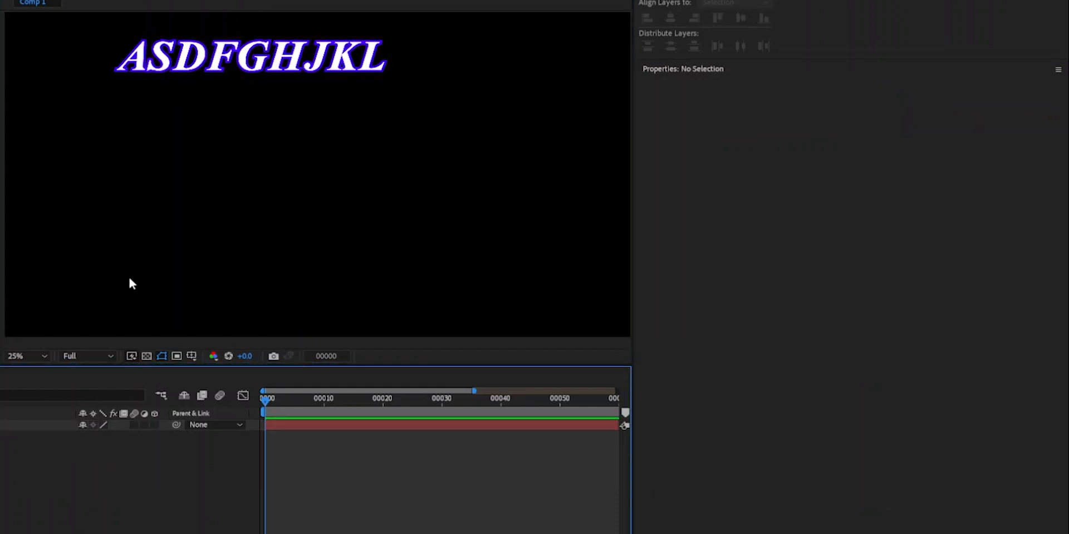
{"action": "left_click", "coordinate": [265, 65]}
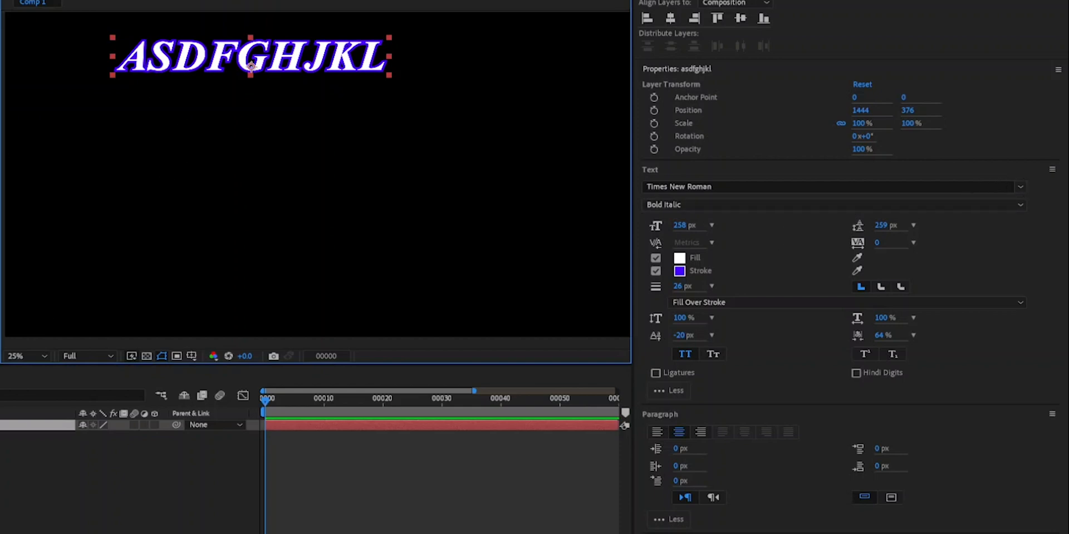
- Add a second text layer reading "FGFGGFGFG" below the first one, in the lower part of the composition
{"action": "left_click", "coordinate": [228, 267]}
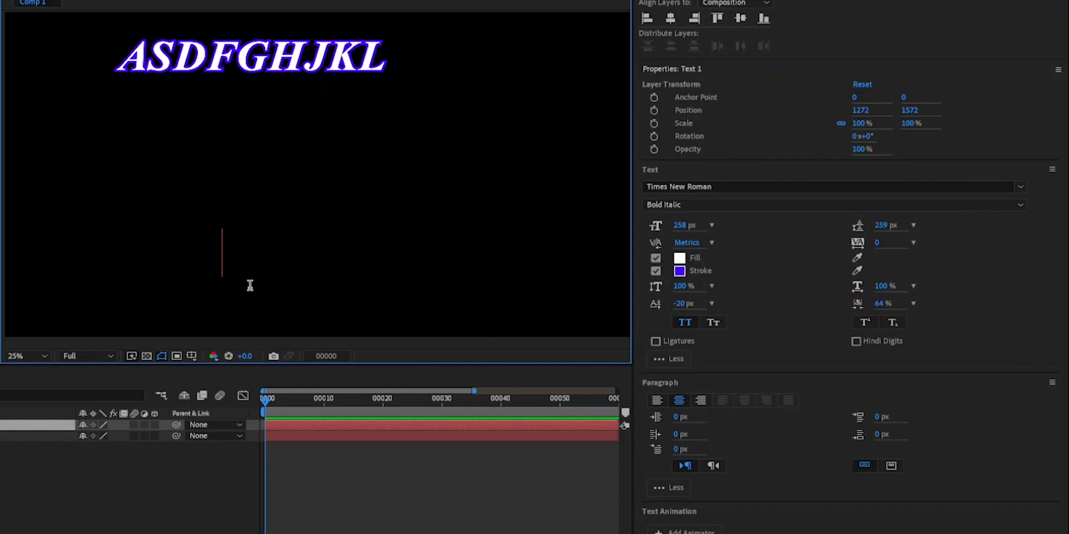
{"action": "type", "text": "FGFGGFGFG"}
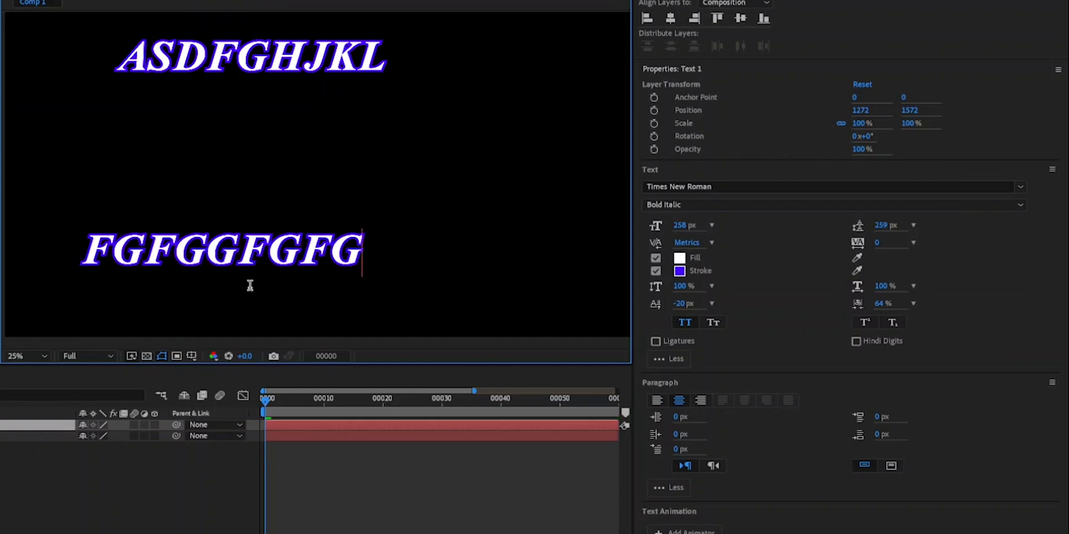
{"action": "left_click", "coordinate": [210, 380]}
- Turn off All Caps for the whole word "FGFGGFGFG" and deselect the layer
{"action": "left_click", "coordinate": [251, 250]}
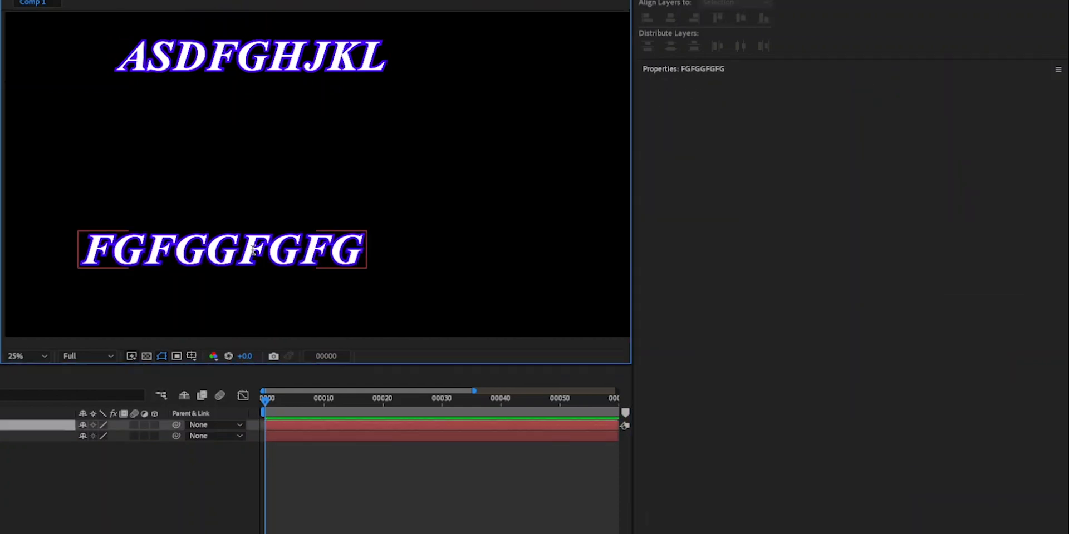
{"action": "left_click_drag", "start_coordinate": [368, 251], "coordinate": [78, 253]}
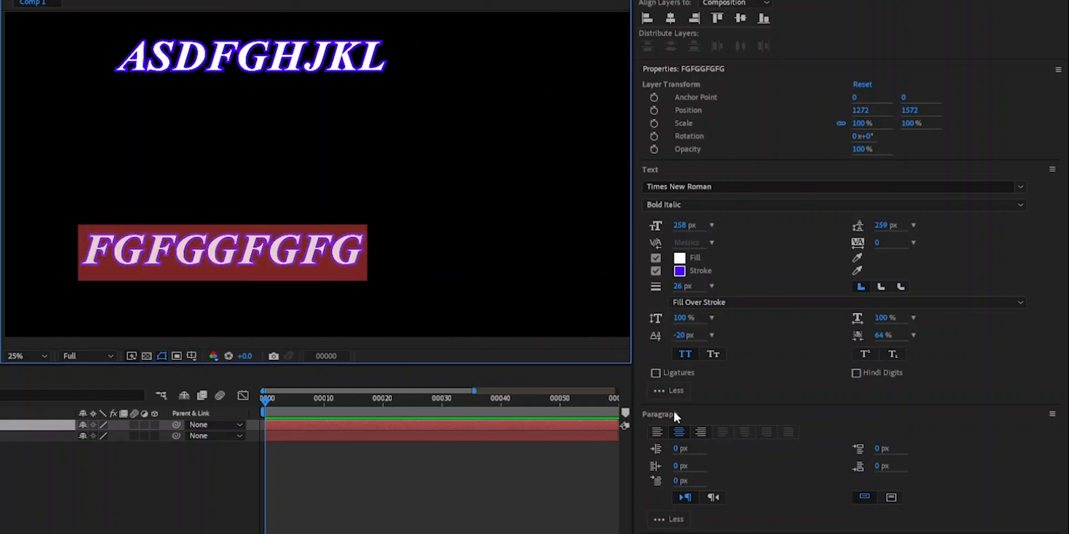
{"action": "left_click", "coordinate": [686, 355]}
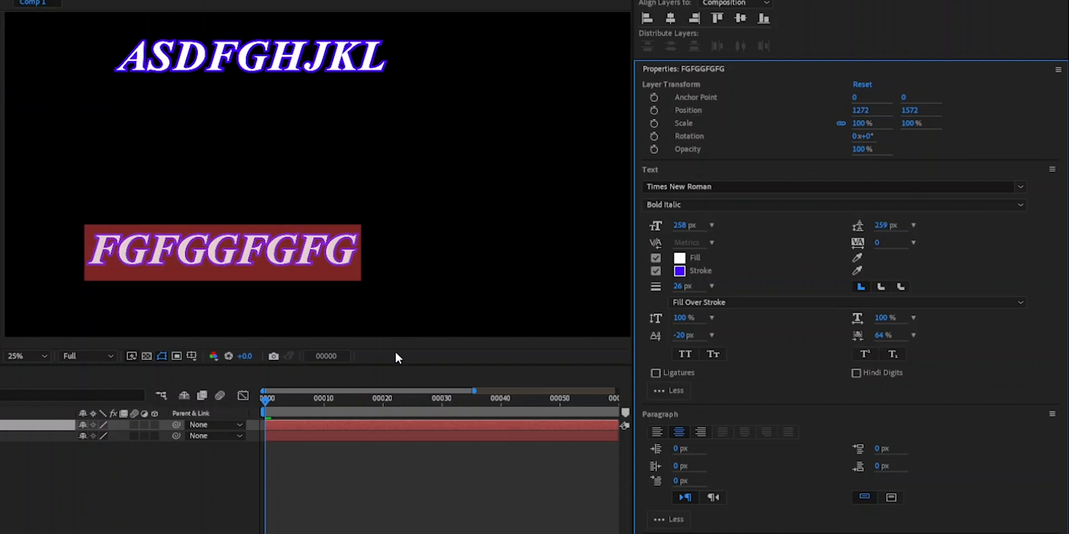
{"action": "left_click", "coordinate": [192, 472]}
- Delete the "asdfghjkl" layer, and select the "FGFGGFGFG" layer with the view refresh re-enabled
{"action": "left_click", "coordinate": [54, 435]}
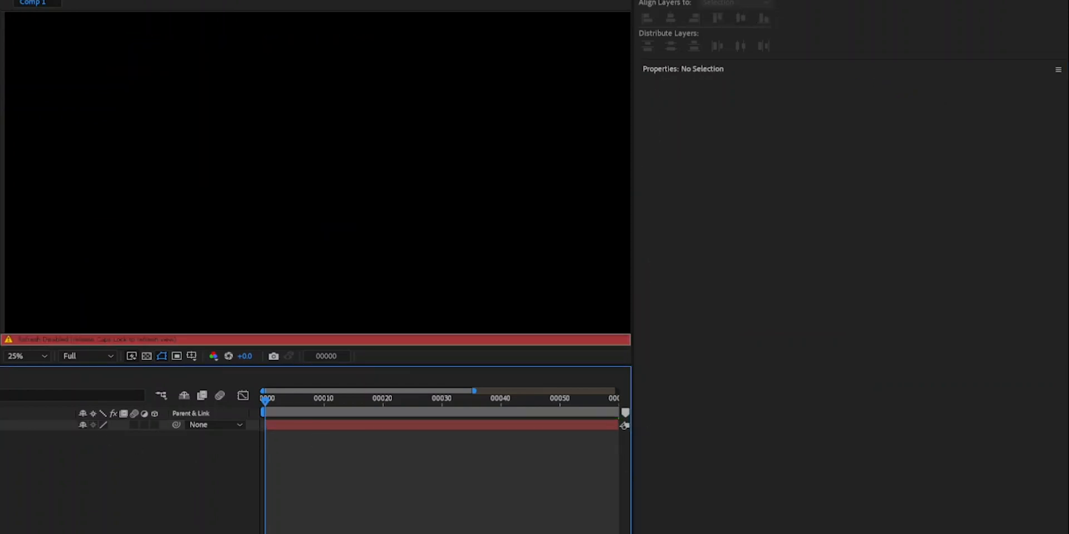
{"action": "left_click", "coordinate": [234, 252]}
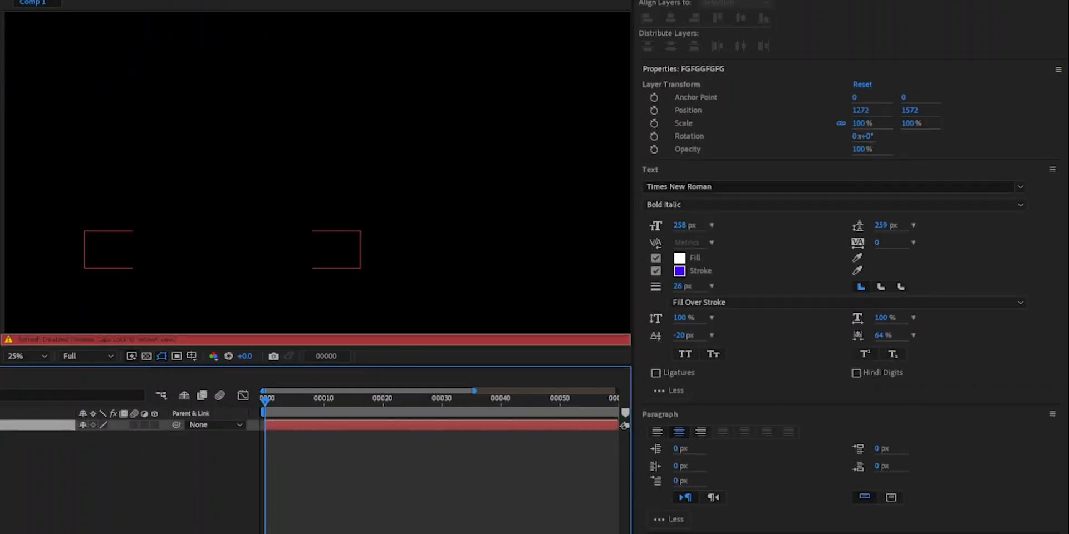
{"action": "key", "text": "Caps_Lock"}
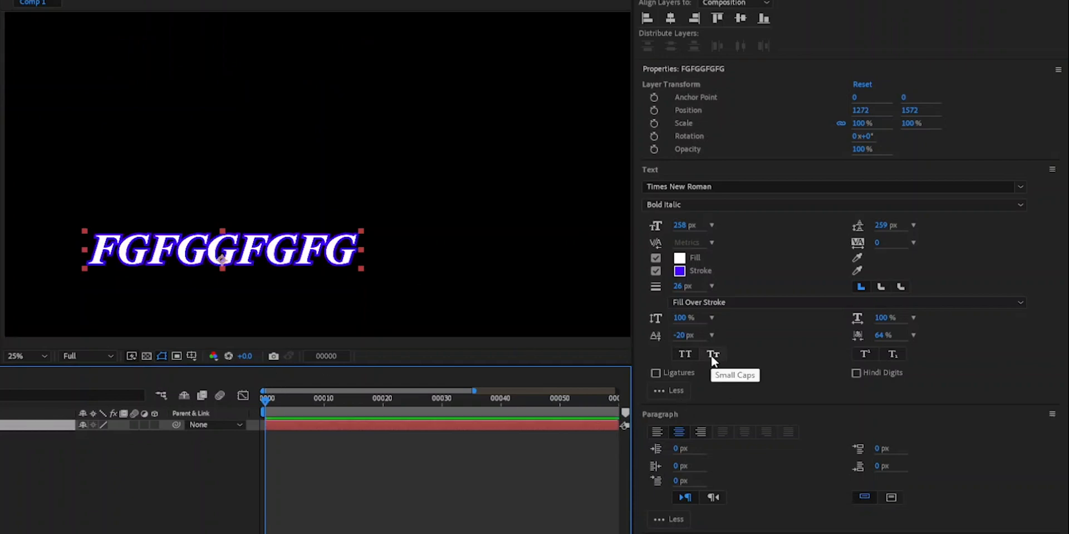
- Add a text layer reading "assddfdff" above the "FGFGGFGFG" text, in the upper part of the composition
{"action": "left_click", "coordinate": [265, 256]}
{"action": "left_click", "coordinate": [87, 485]}
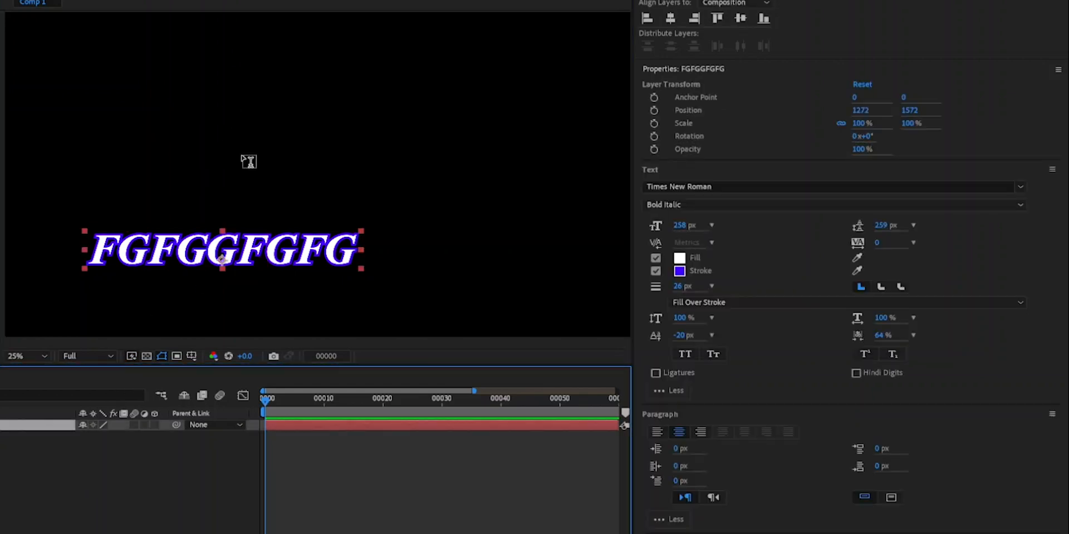
{"action": "left_click", "coordinate": [247, 158]}
{"action": "type", "text": "assddfdff"}
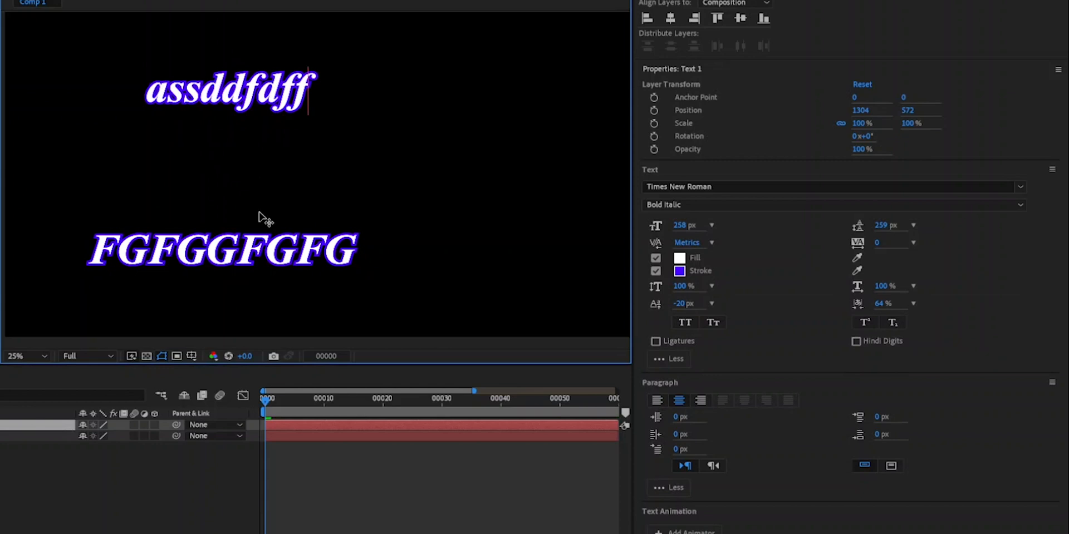
- Apply Small Caps to all letters of "assddfdff" except the final f, and select the whole word
{"action": "left_click_drag", "start_coordinate": [307, 84], "coordinate": [143, 90]}
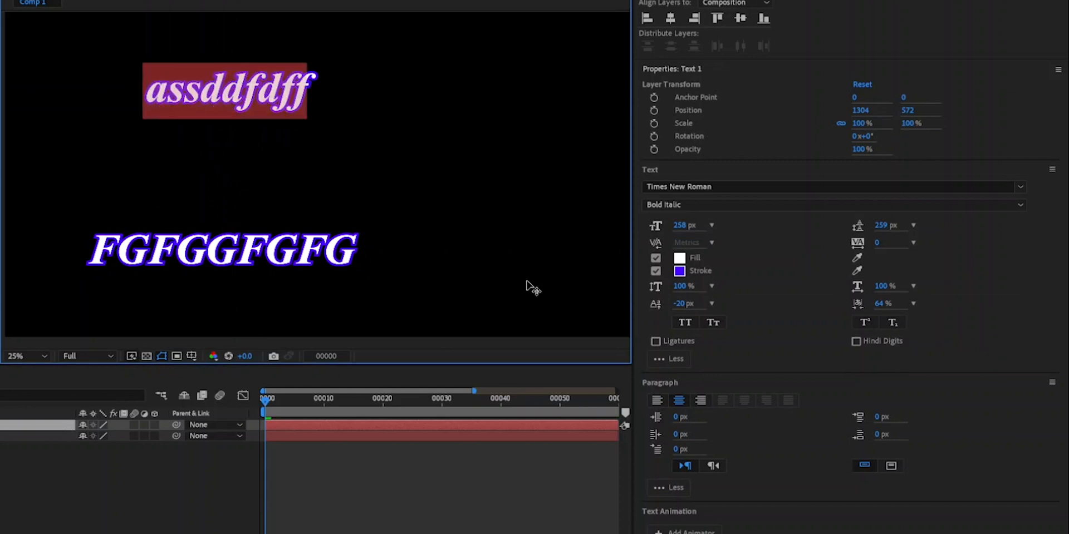
{"action": "left_click", "coordinate": [713, 323]}
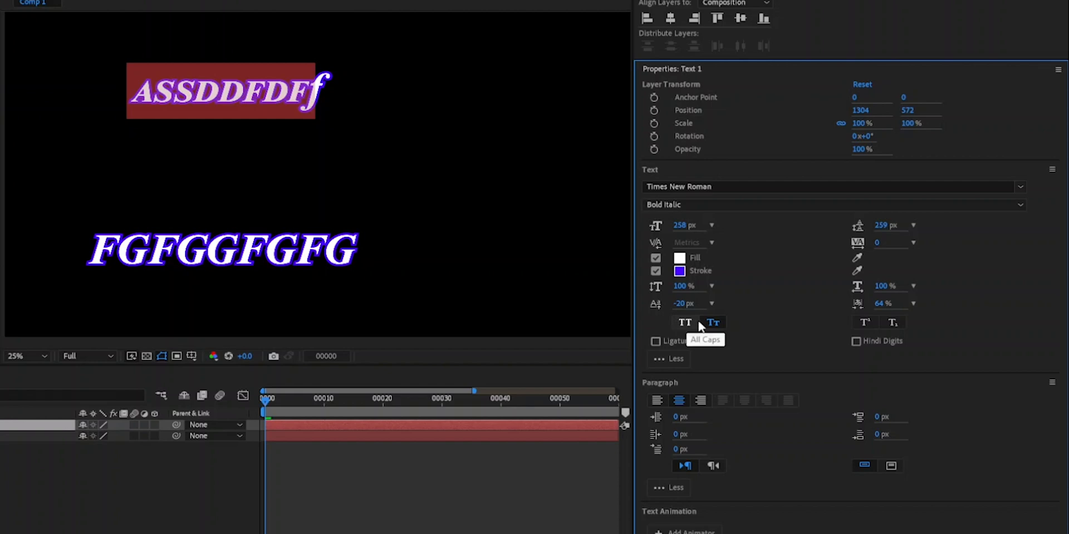
{"action": "left_click", "coordinate": [178, 485]}
{"action": "left_click_drag", "start_coordinate": [134, 93], "coordinate": [346, 102]}
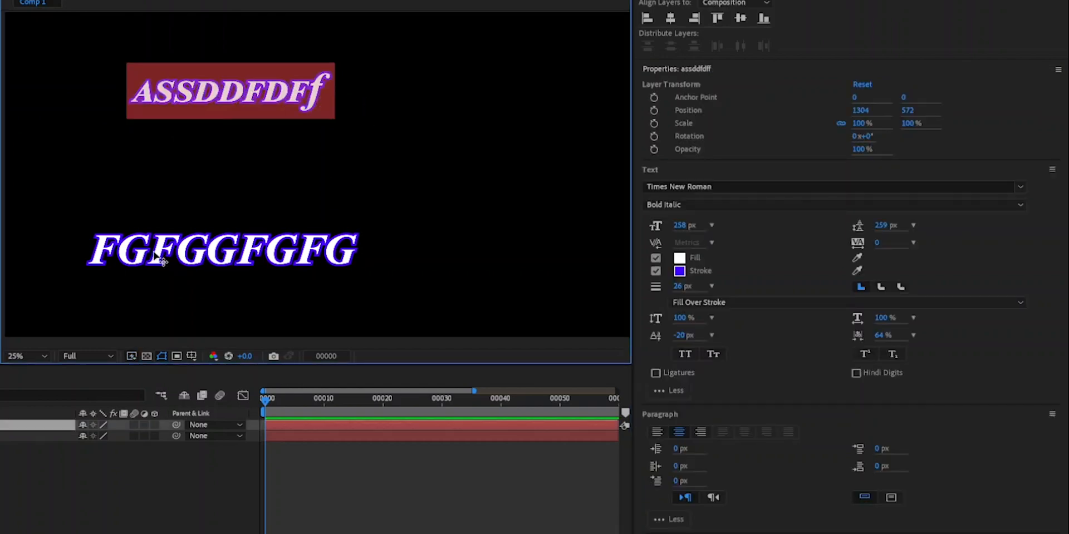
- Try Small Caps and All Caps on the whole word "FGFGGFGFG"
{"action": "left_click", "coordinate": [186, 269]}
{"action": "double_click", "coordinate": [190, 246]}
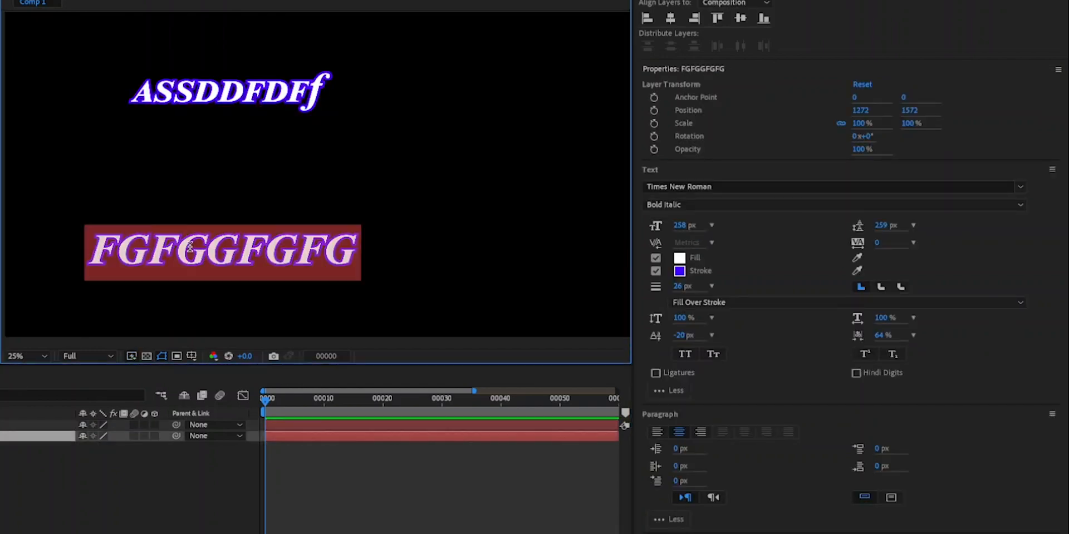
{"action": "left_click", "coordinate": [713, 355]}
{"action": "left_click", "coordinate": [713, 355]}
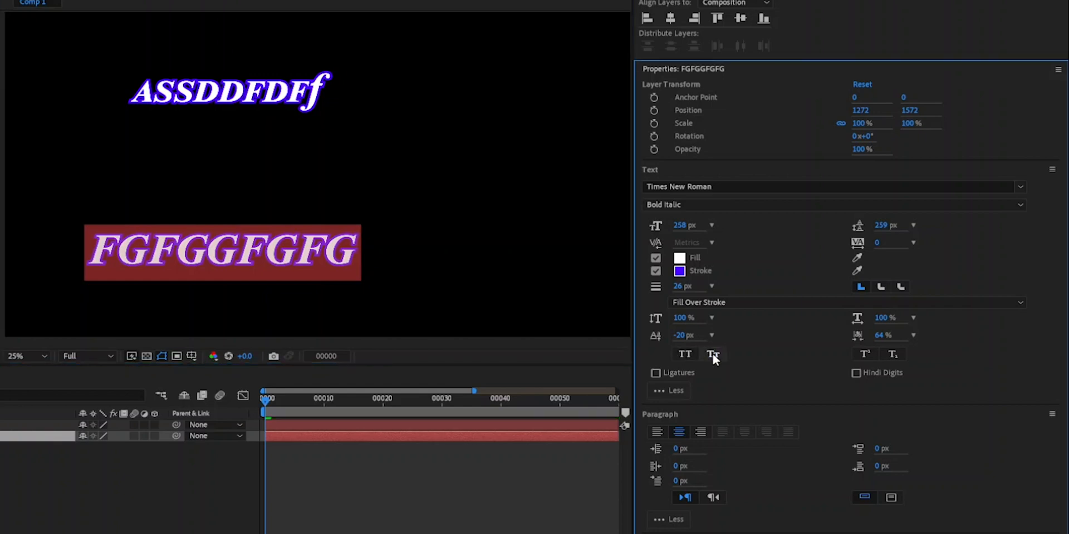
{"action": "left_click", "coordinate": [686, 353]}
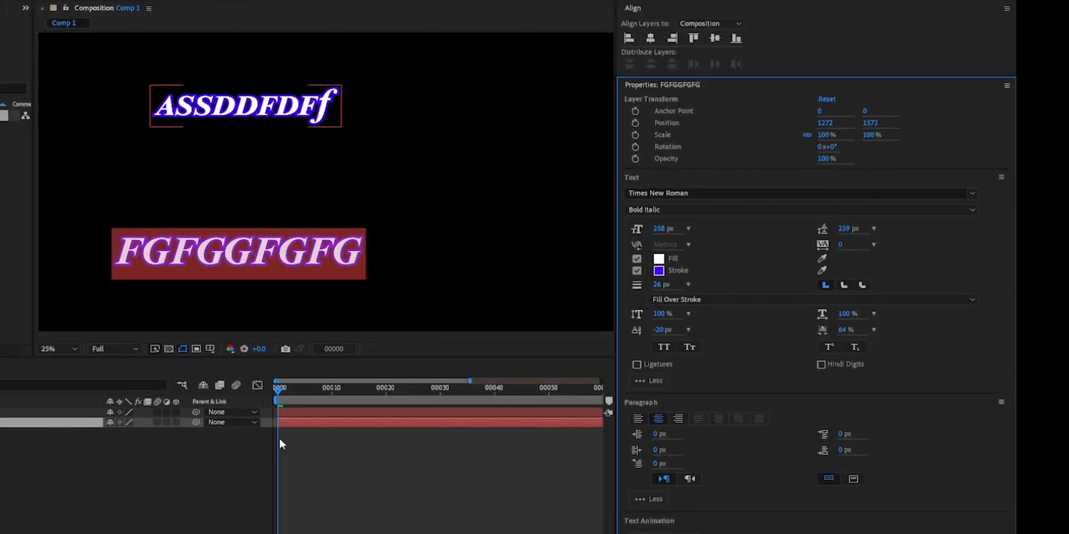
- Append "2" to the end of "FGFGGFGFG", and try it as superscript before setting it to subscript
{"action": "left_click", "coordinate": [443, 468]}
{"action": "left_click", "coordinate": [358, 254]}
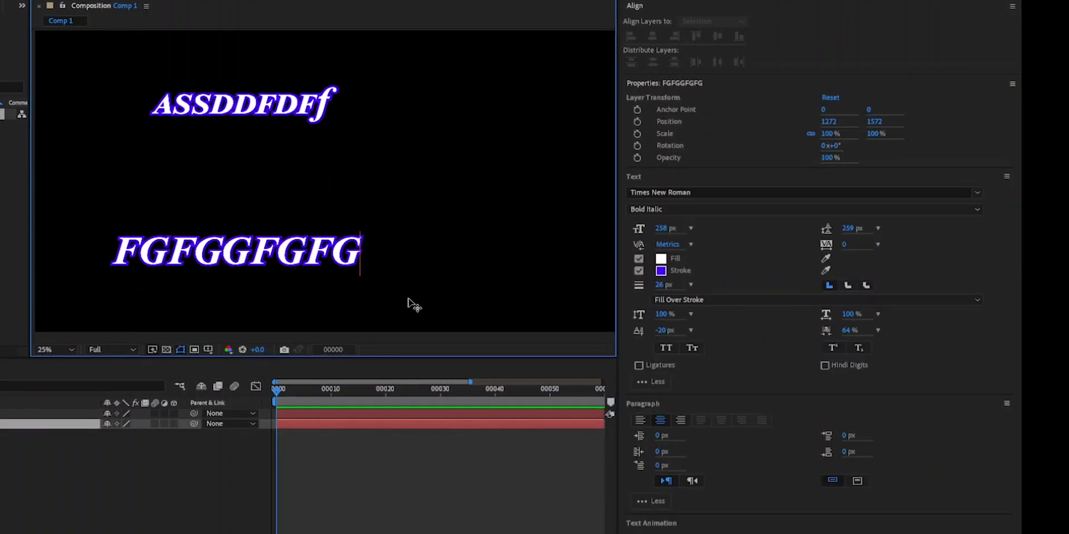
{"action": "type", "text": "2"}
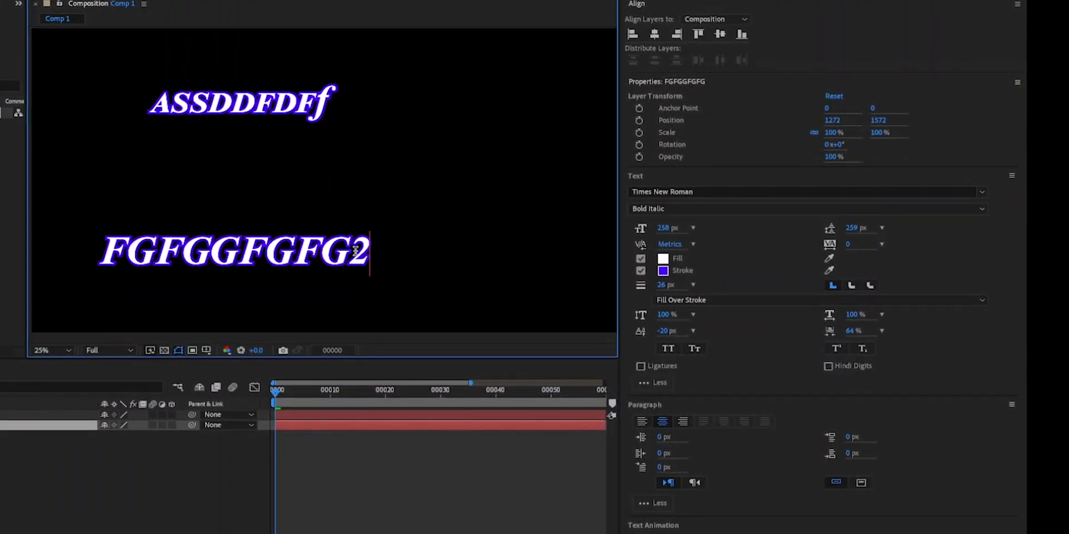
{"action": "left_click_drag", "start_coordinate": [355, 252], "coordinate": [389, 263]}
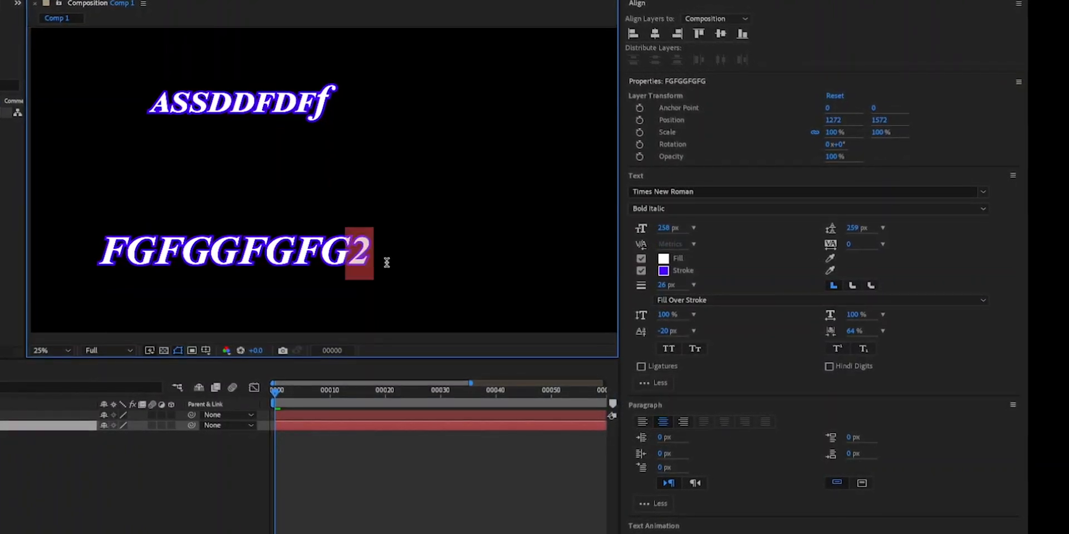
{"action": "left_click", "coordinate": [839, 349]}
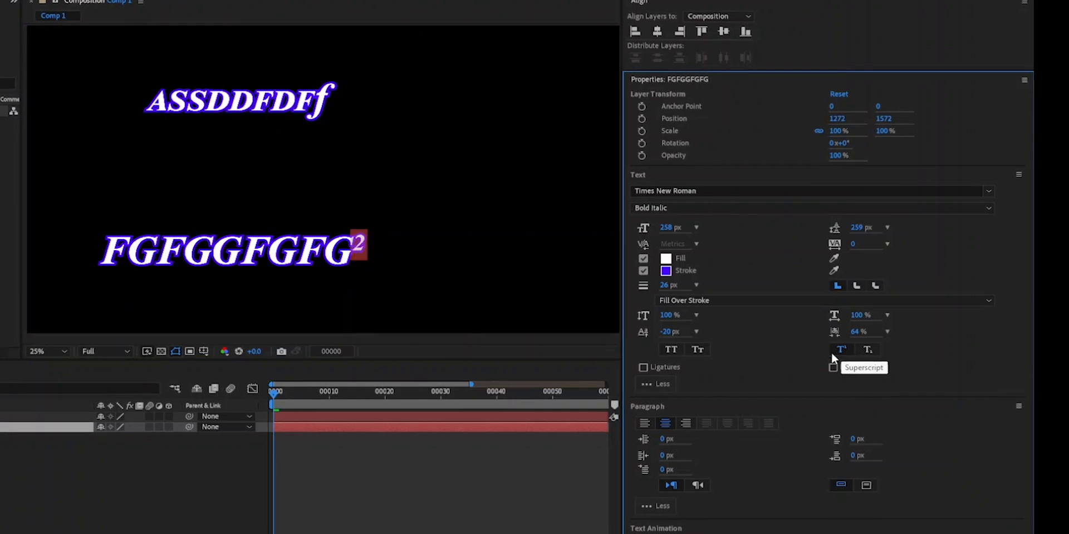
{"action": "left_click", "coordinate": [870, 349]}
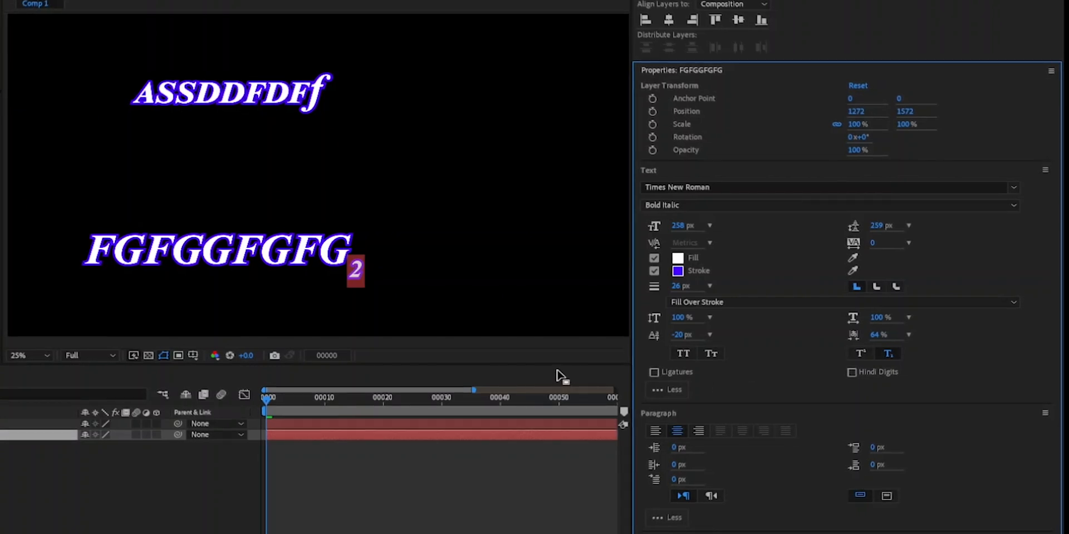
- Switch to Chrome, look up "ligatures" in Google Images and return to After Effects
{"action": "left_click_drag", "start_coordinate": [323, 251], "coordinate": [294, 247]}
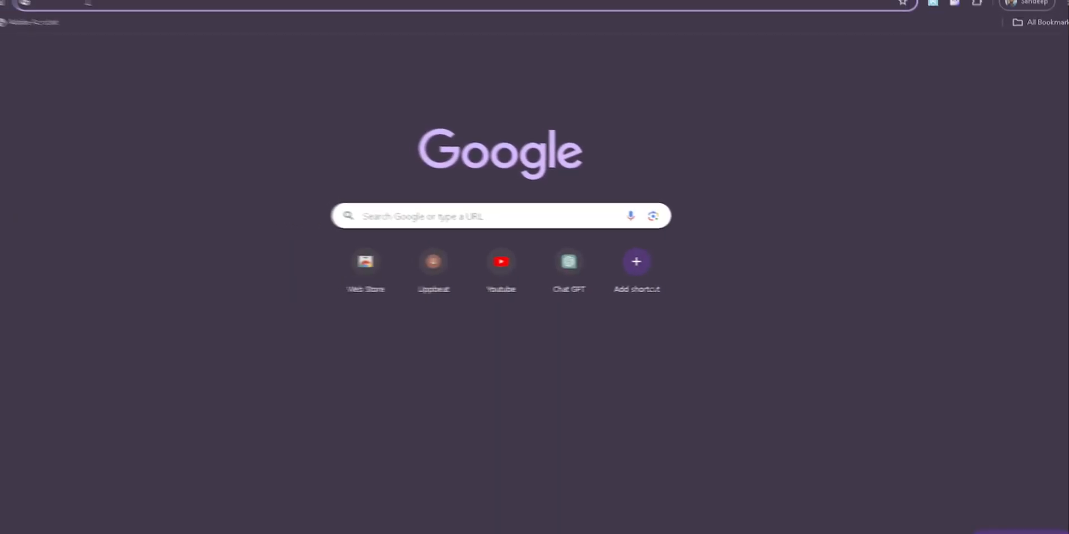
{"action": "left_click", "coordinate": [164, 22]}
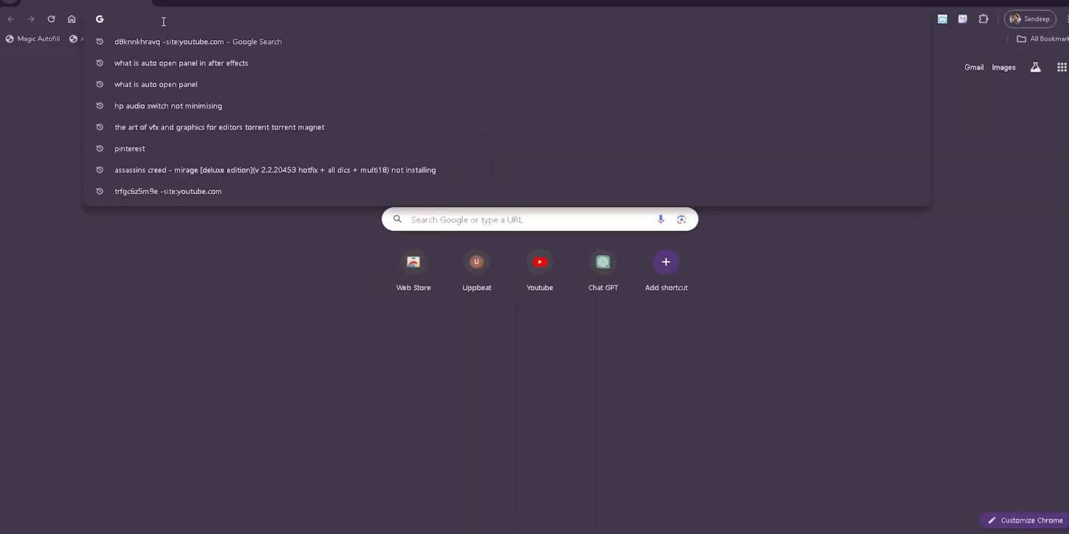
{"action": "type", "text": "ligatures"}
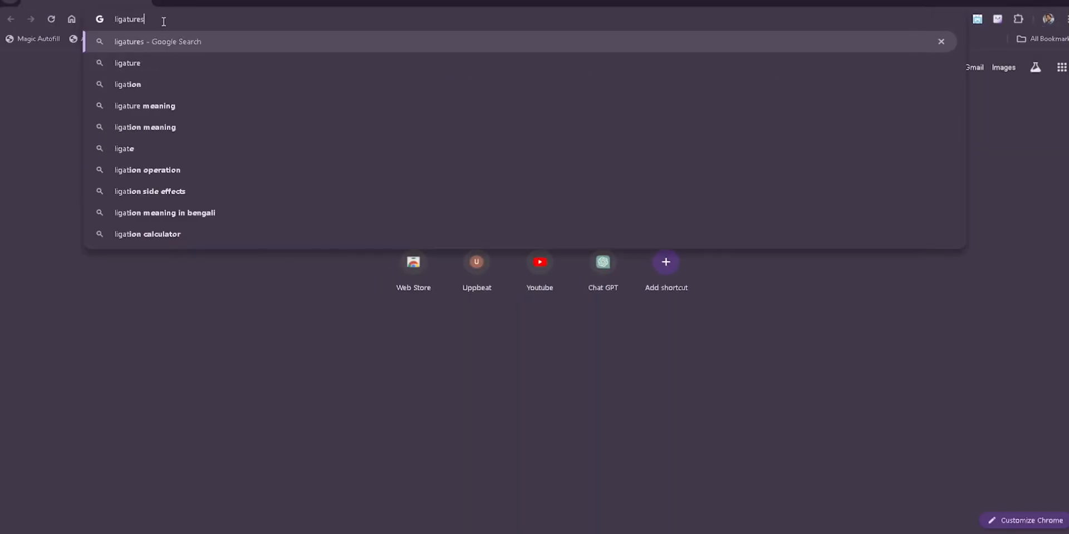
{"action": "key", "text": "Return"}
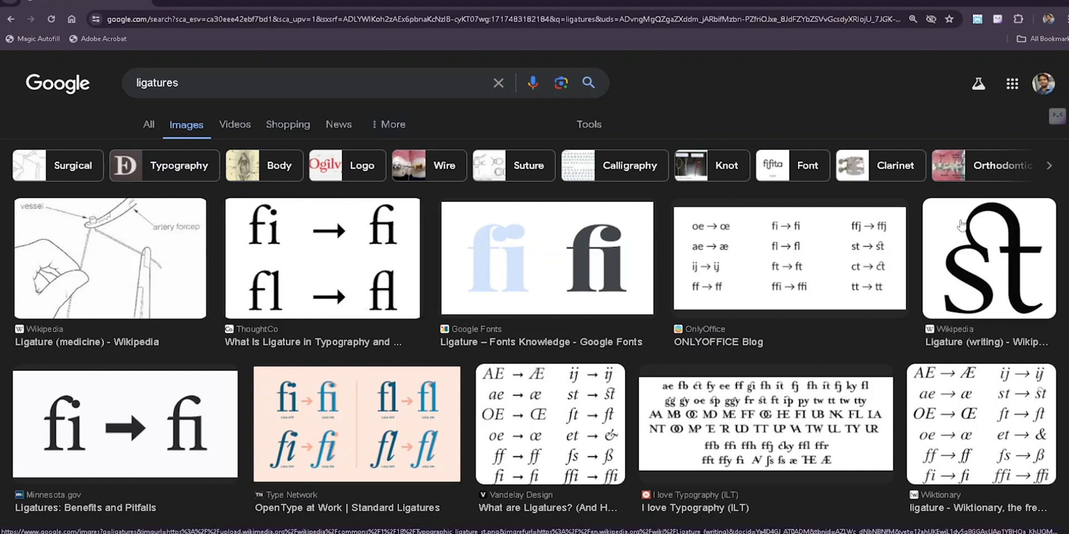
{"action": "left_click", "coordinate": [1015, 3]}
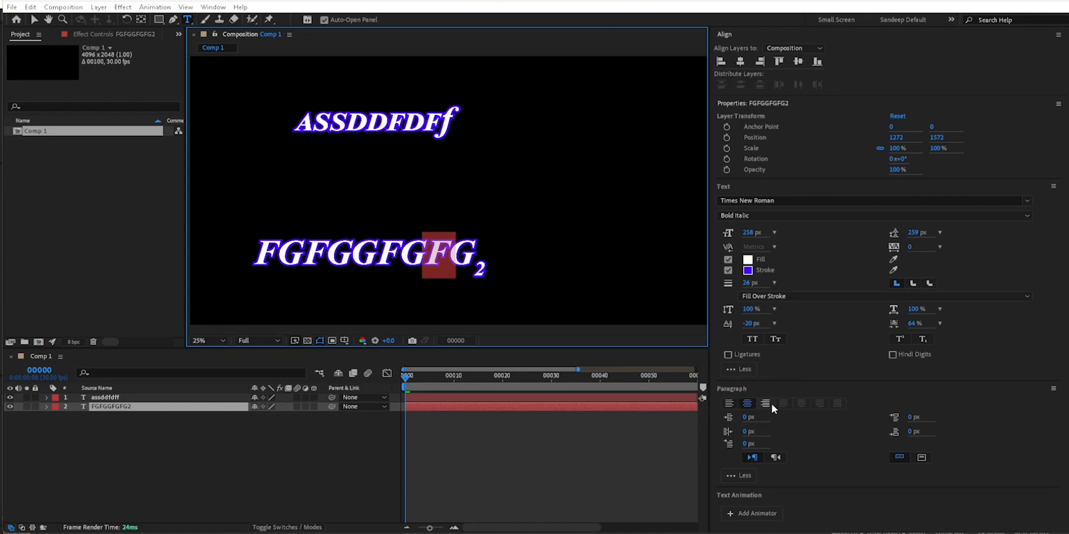
- Finish editing the "FGFGGFGFG2" text and close the Properties panel
{"action": "left_click", "coordinate": [449, 255]}
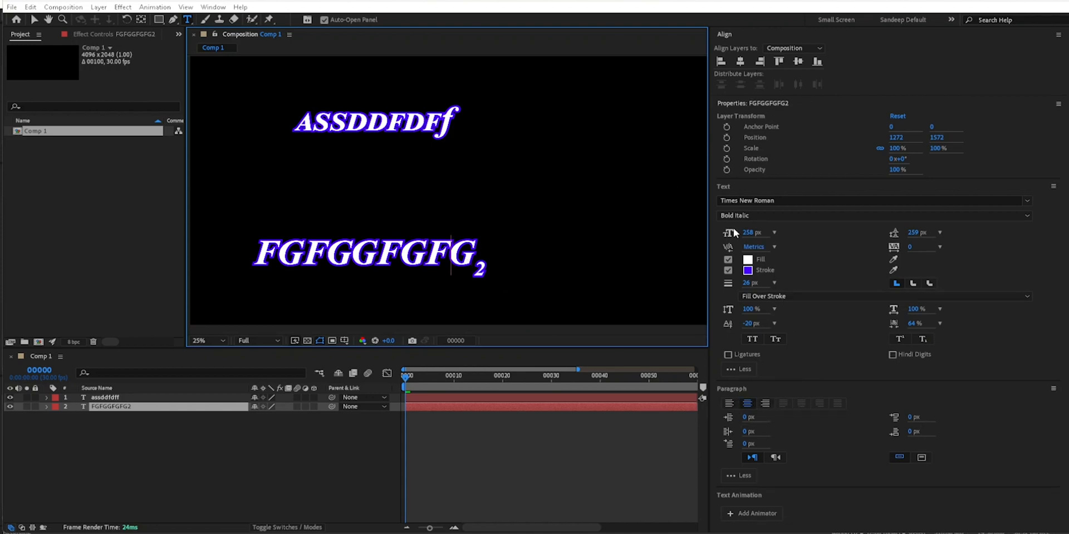
{"action": "left_click", "coordinate": [211, 440]}
{"action": "left_click", "coordinate": [130, 407]}
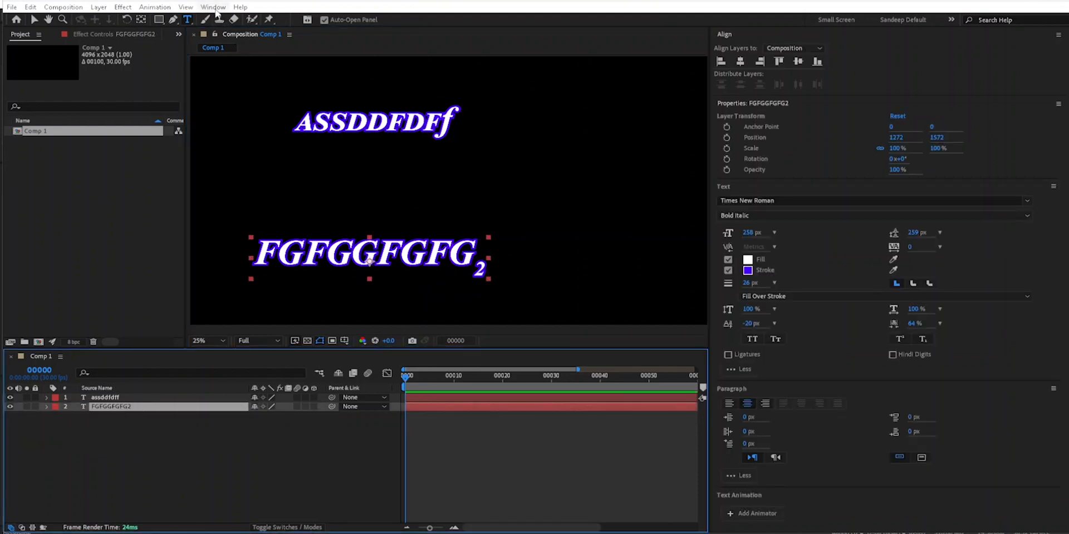
{"action": "left_click", "coordinate": [214, 8]}
{"action": "left_click", "coordinate": [522, 81]}
{"action": "left_click", "coordinate": [1058, 104]}
{"action": "left_click", "coordinate": [1006, 108]}
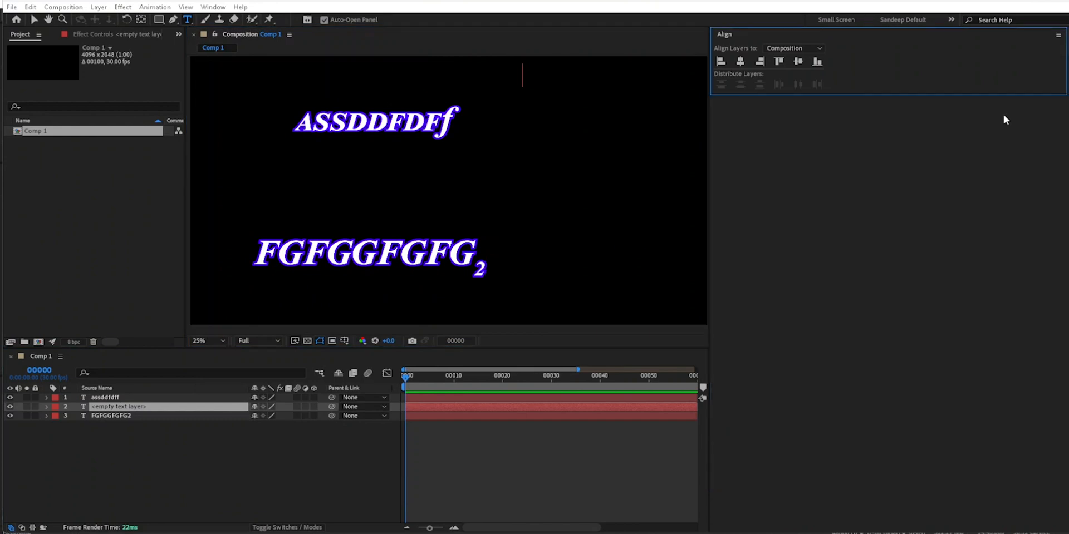
- Select the "FGFGGFGFG2" layer and show the Character panel
{"action": "left_click", "coordinate": [142, 416]}
{"action": "left_click", "coordinate": [213, 7]}
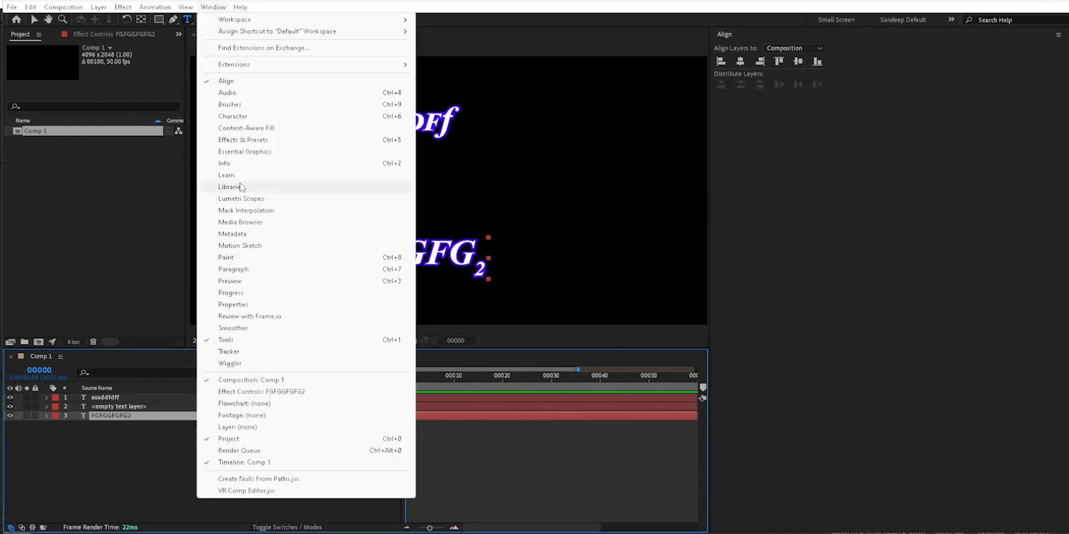
{"action": "left_click", "coordinate": [232, 117]}
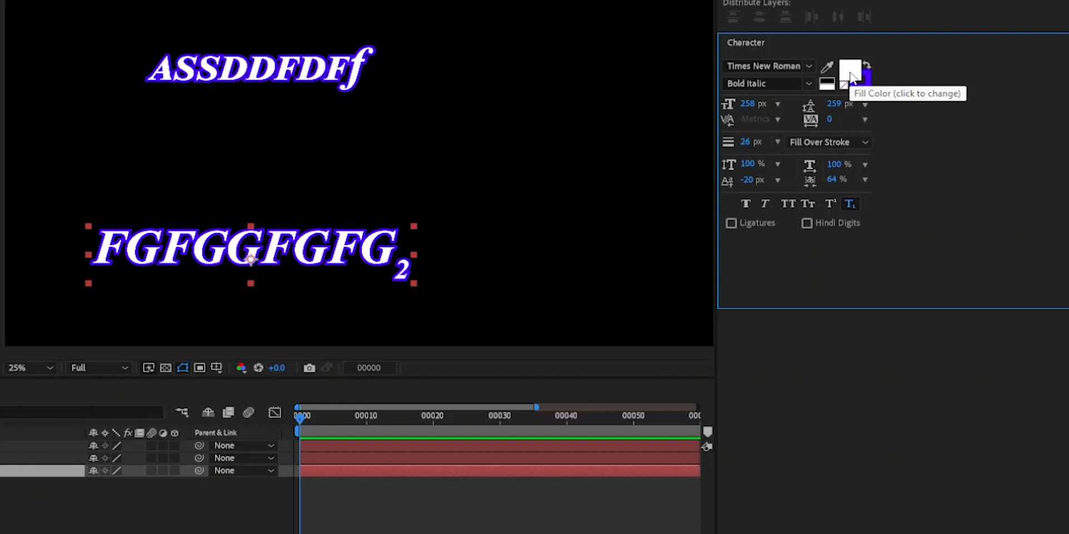
- Set the fill colour of the "FGFGGFGFG2" layer to red, FF0000
{"action": "left_click", "coordinate": [851, 75]}
{"action": "left_click", "coordinate": [630, 179]}
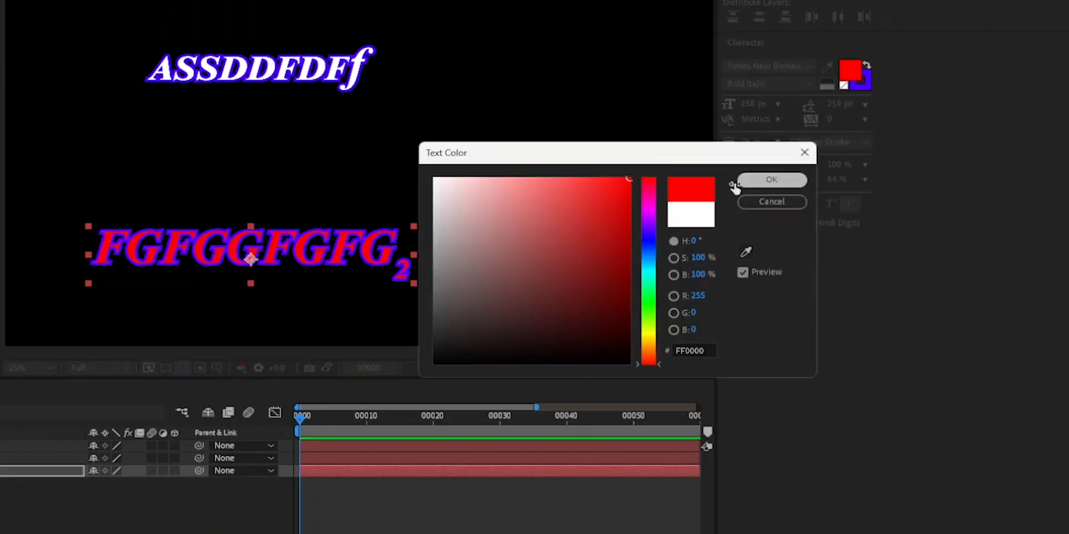
{"action": "left_click", "coordinate": [770, 180]}
- Set the stroke colour of the "FGFGGFGFG2" layer to bright green
{"action": "left_click", "coordinate": [862, 87]}
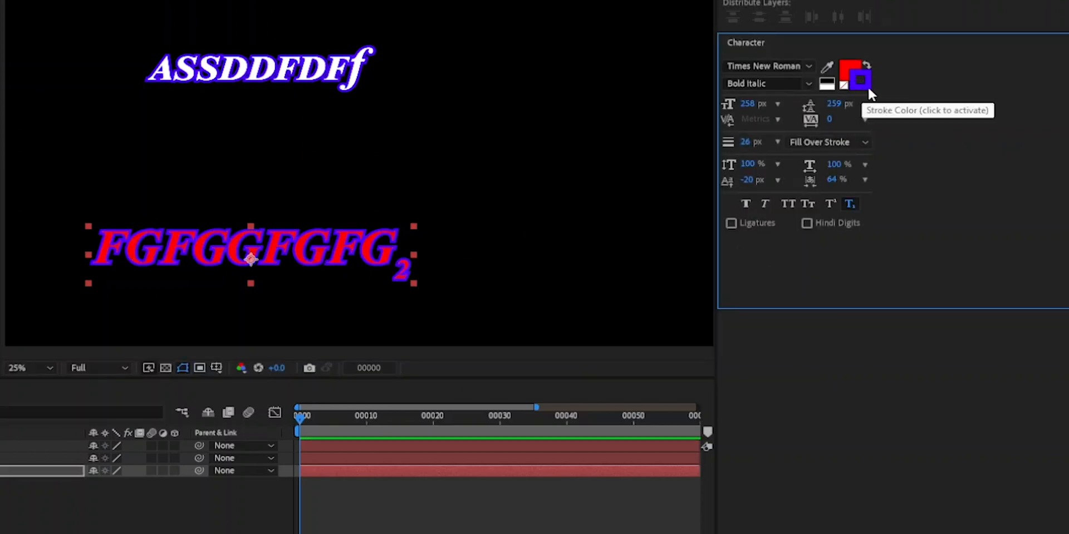
{"action": "left_click", "coordinate": [865, 86]}
{"action": "left_click_drag", "start_coordinate": [651, 202], "coordinate": [649, 177]}
{"action": "left_click_drag", "start_coordinate": [578, 204], "coordinate": [455, 219]}
{"action": "left_click", "coordinate": [650, 305]}
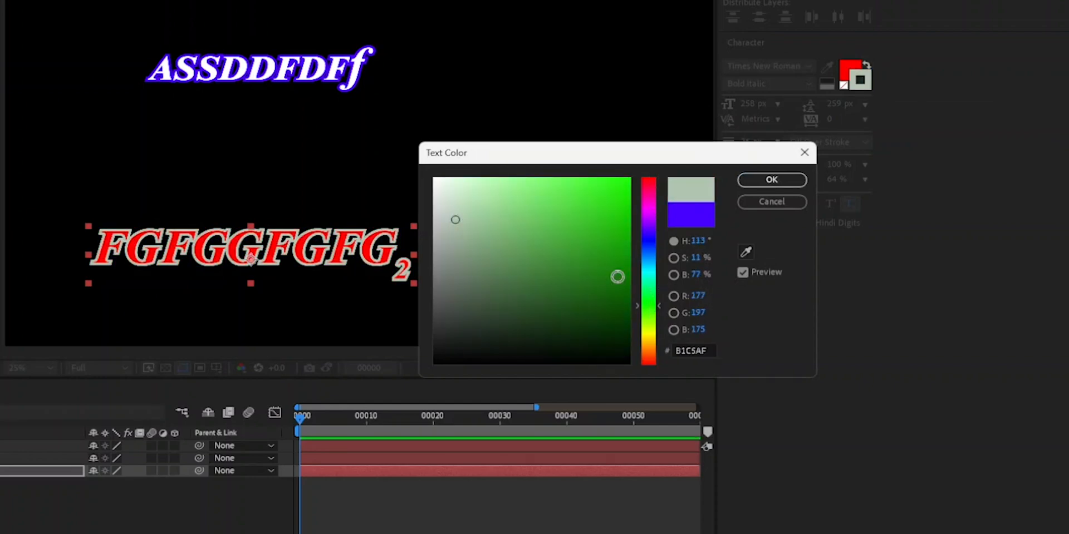
{"action": "left_click_drag", "start_coordinate": [624, 184], "coordinate": [665, 150]}
{"action": "left_click", "coordinate": [772, 179]}
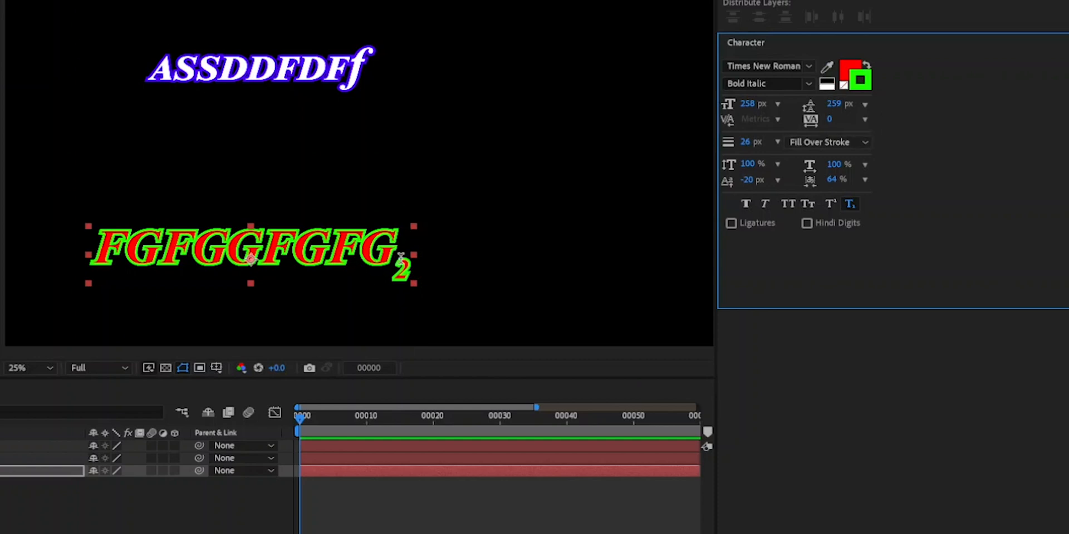
- Swap the "FGFGGFGFG2" layer's fill and stroke colours, and try a white fill before setting the fill to black
{"action": "left_click", "coordinate": [867, 65]}
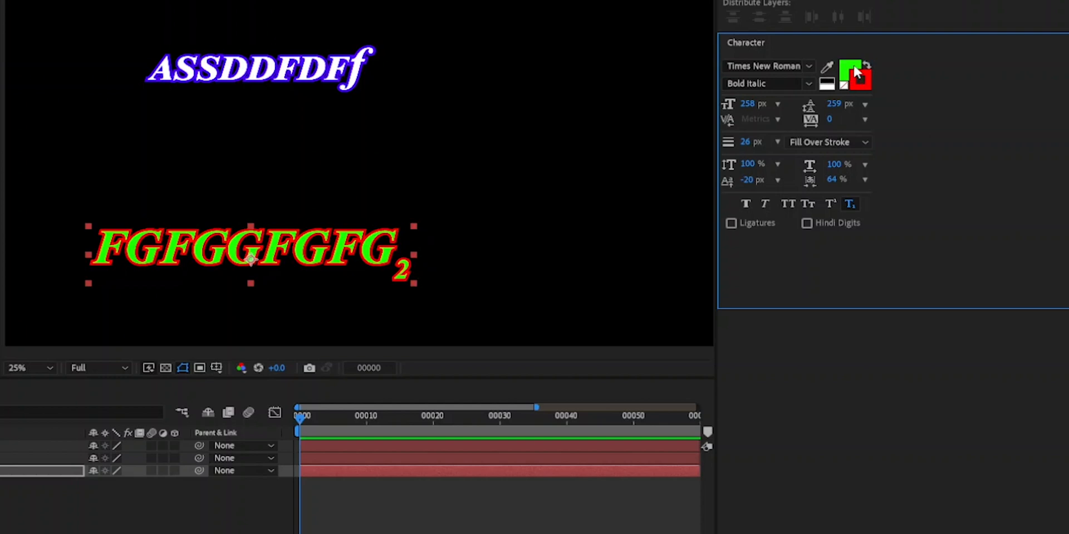
{"action": "left_click", "coordinate": [850, 76]}
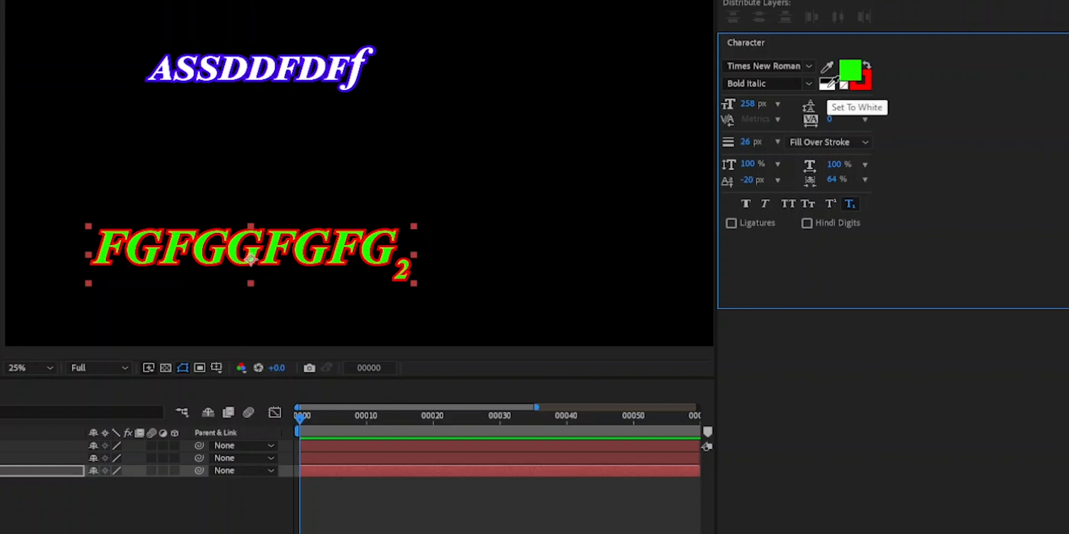
{"action": "left_click", "coordinate": [832, 82]}
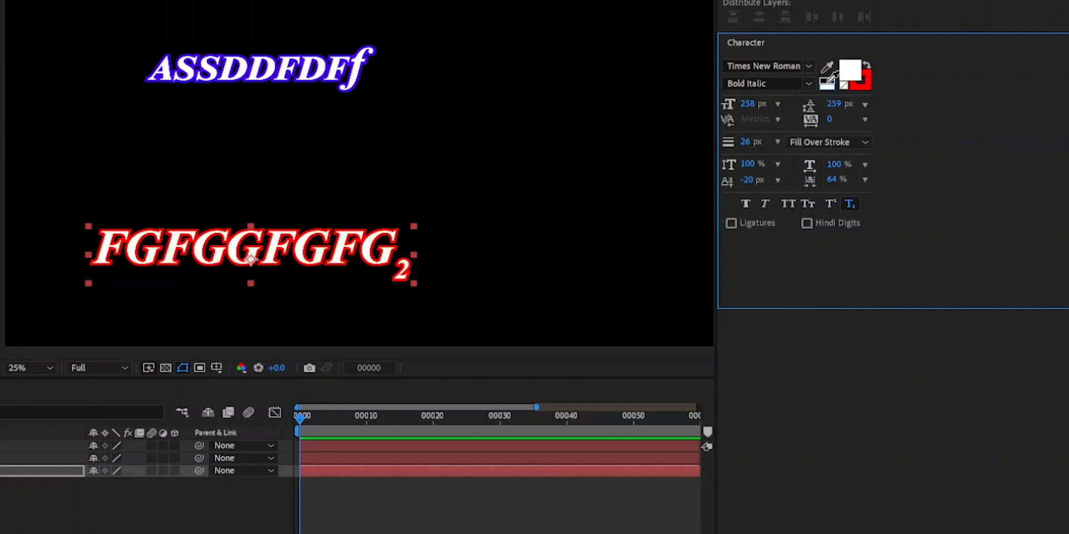
{"action": "left_click", "coordinate": [829, 80]}
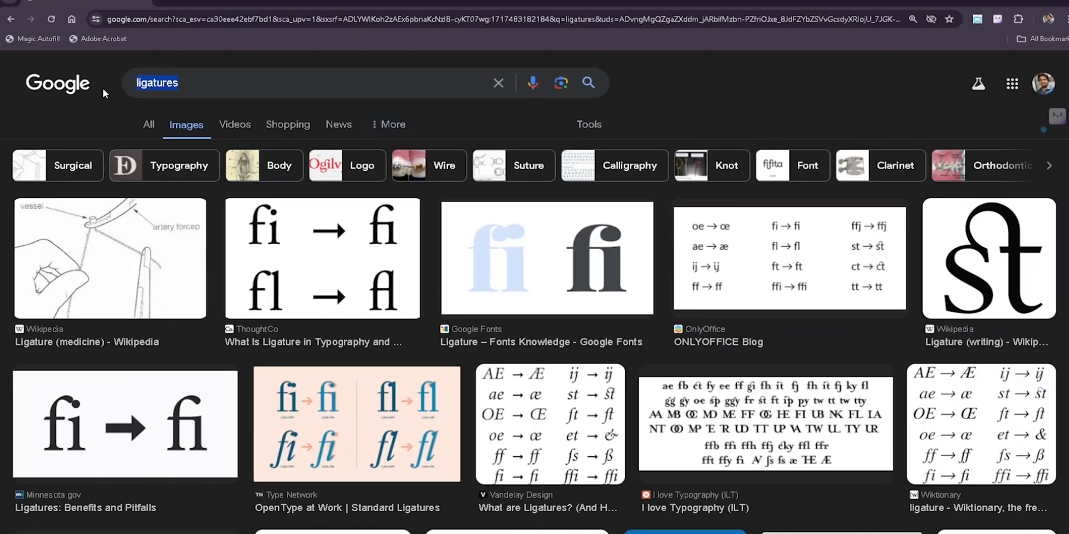
- Switch to Chrome, search Google for "faux" across all results, and return to After Effects
{"action": "type", "text": "f"}
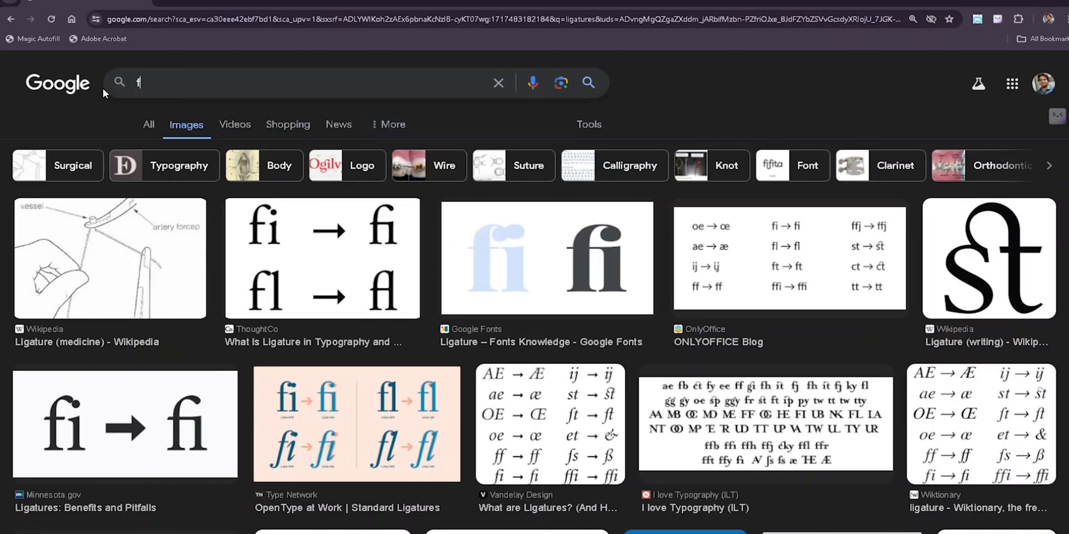
{"action": "type", "text": "aux"}
{"action": "key", "text": "Return"}
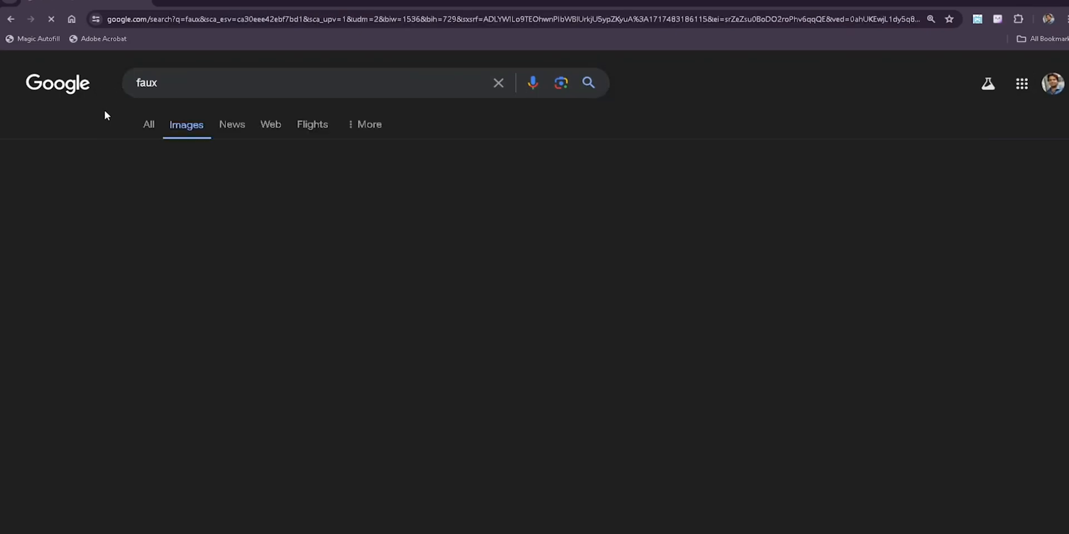
{"action": "left_click", "coordinate": [152, 131]}
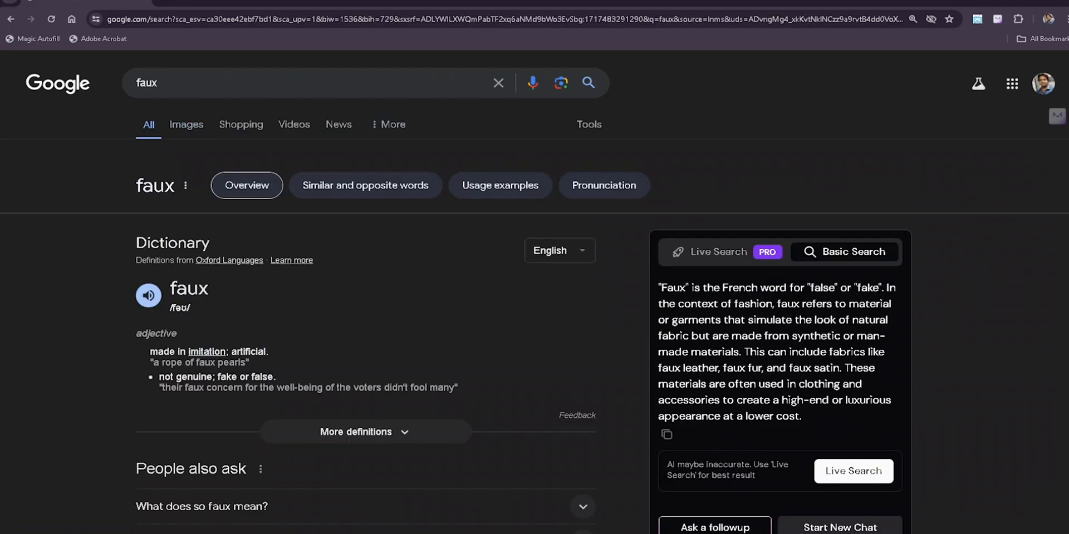
{"action": "key", "text": "alt+Tab"}
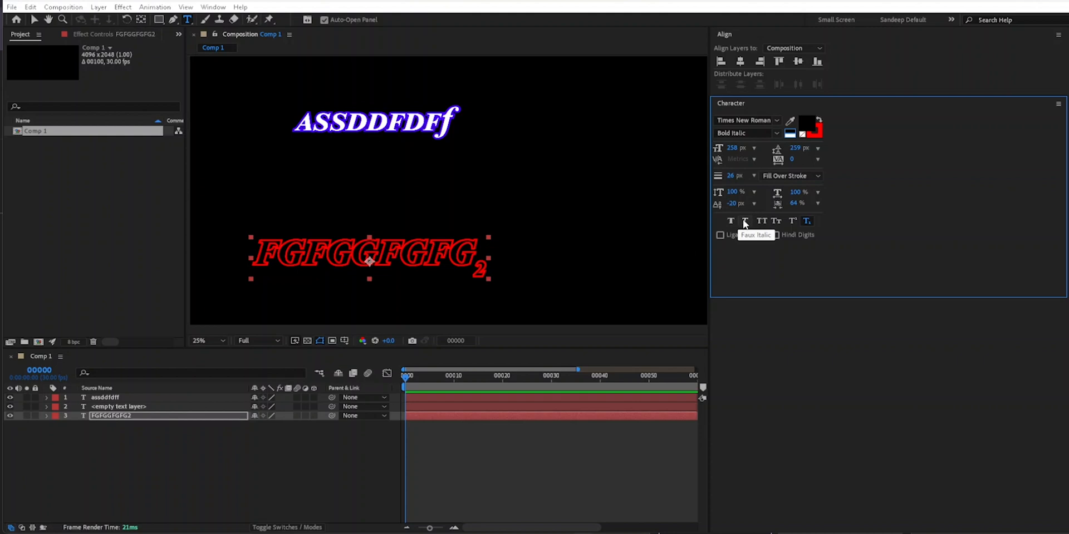
- Set the "FGFGGFGFG2" layer's font to Toxigenesis Bold and move the layer up and to the right in the composition
{"action": "left_click", "coordinate": [777, 125]}
{"action": "left_click", "coordinate": [773, 179]}
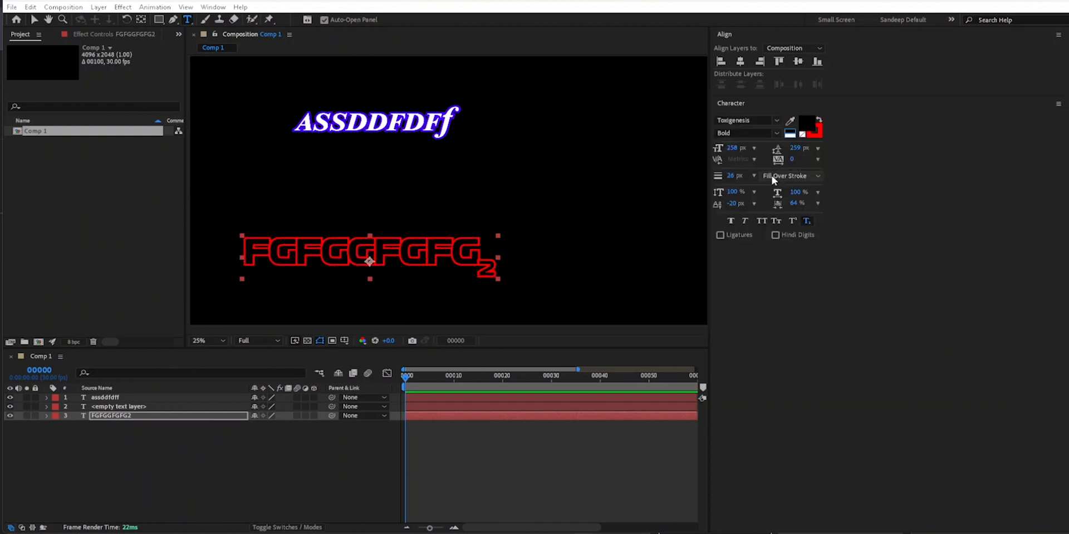
{"action": "left_click", "coordinate": [34, 19]}
{"action": "left_click_drag", "start_coordinate": [429, 249], "coordinate": [505, 219]}
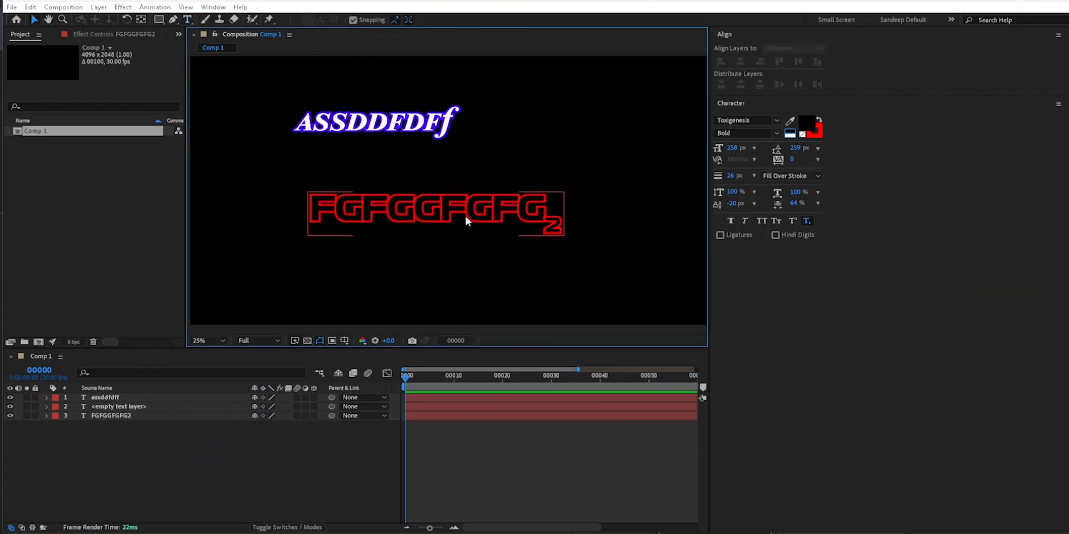
- Apply Faux Bold and Faux Italic to the "FGFGGFGFG2" layer, switching the italic off and on once to compare
{"action": "left_click", "coordinate": [732, 222]}
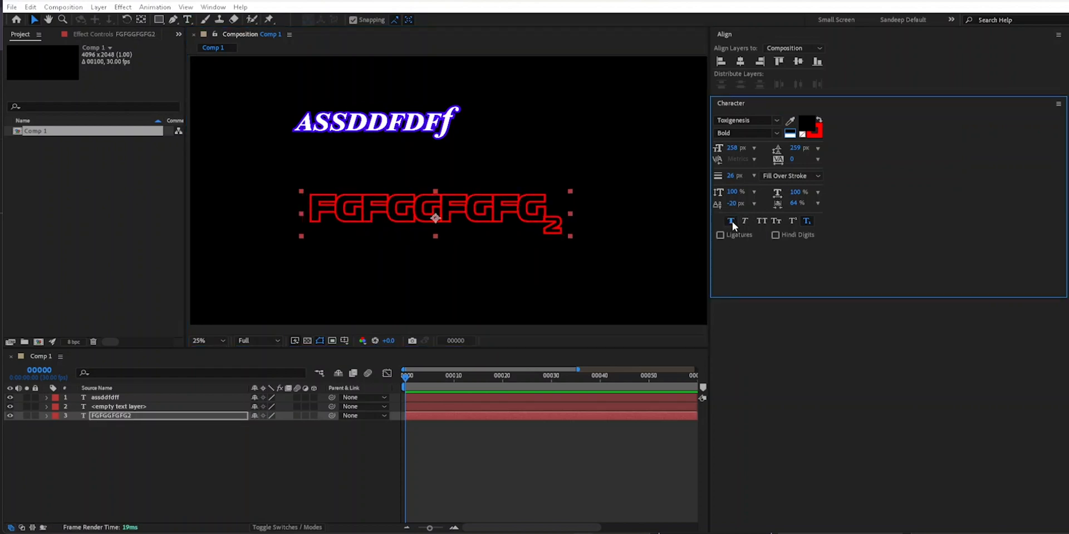
{"action": "left_click", "coordinate": [743, 222]}
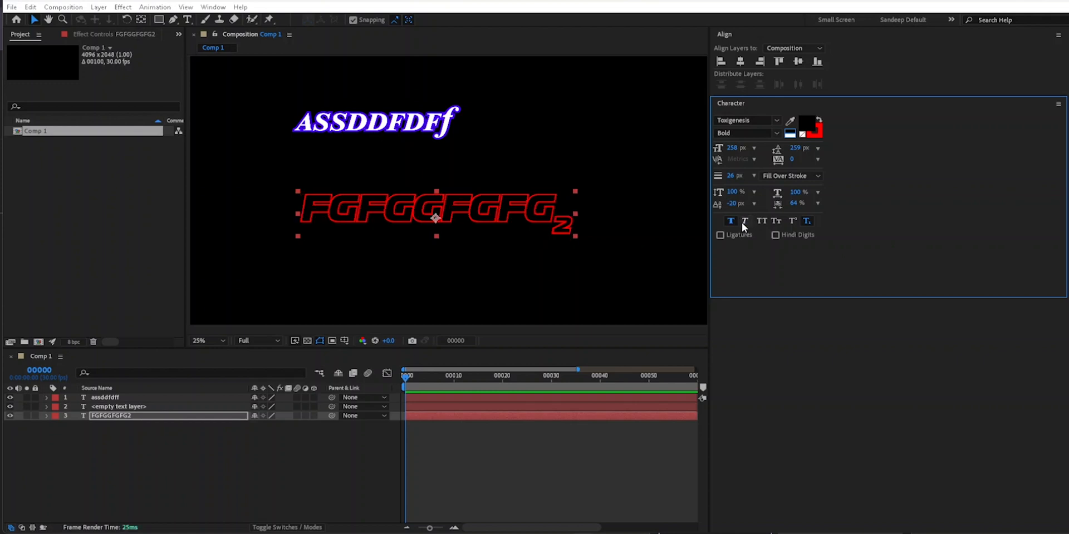
{"action": "left_click", "coordinate": [744, 222]}
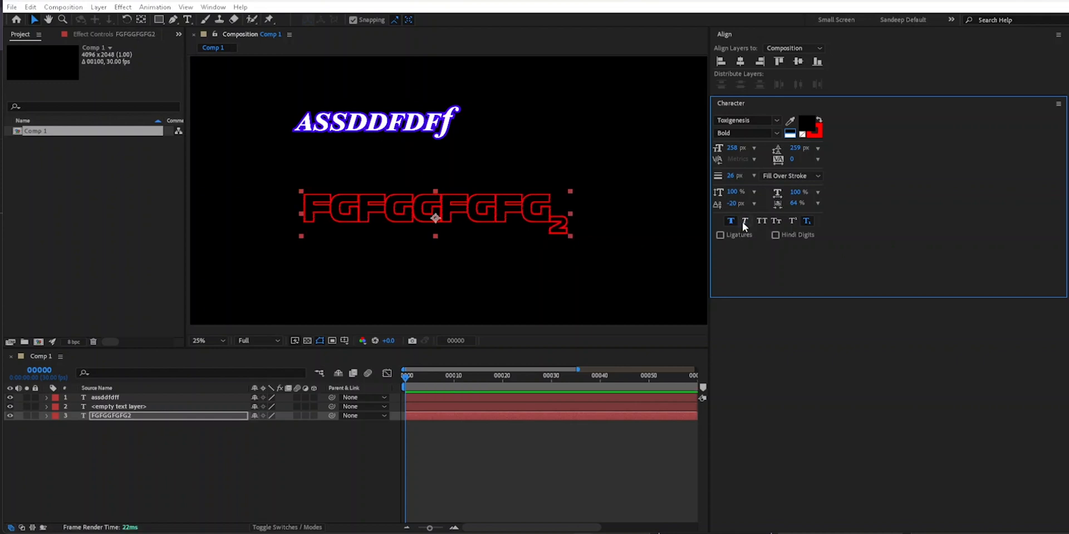
{"action": "left_click", "coordinate": [745, 222]}
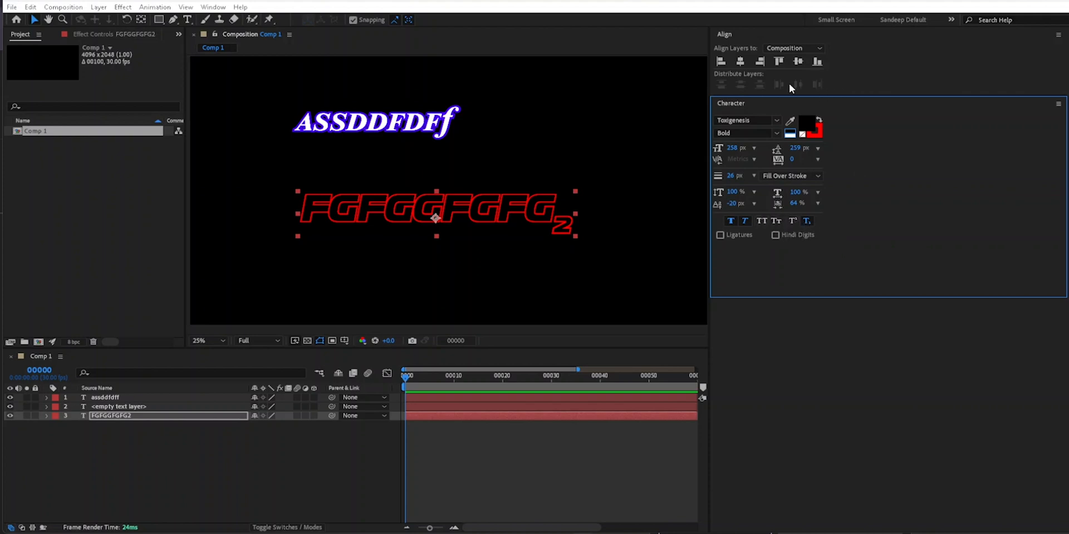
{"action": "left_click", "coordinate": [288, 494]}
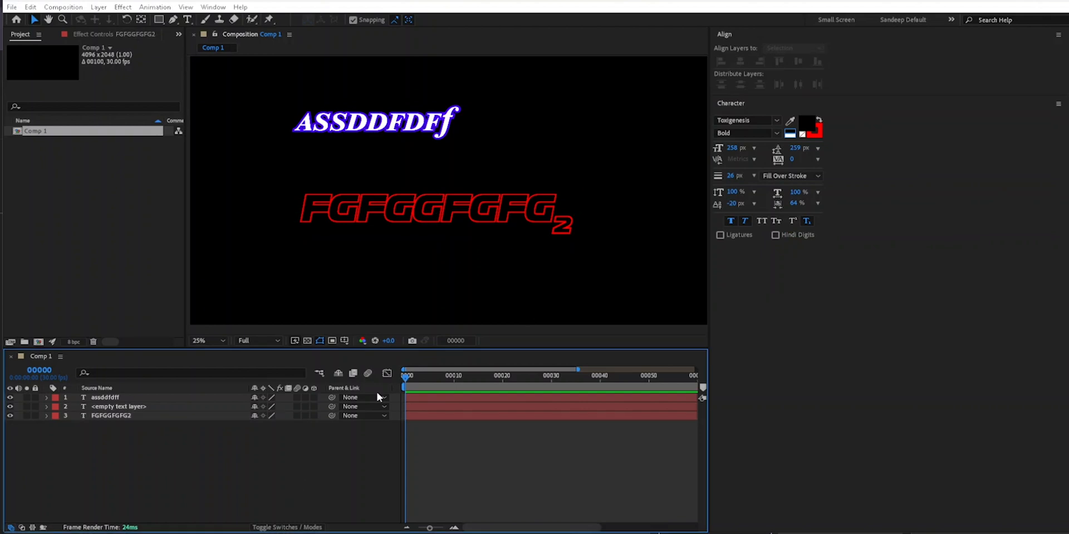
- Delete the "FGFGGFGFG2" layer and the empty text layer
{"action": "left_click", "coordinate": [458, 214]}
{"action": "double_click", "coordinate": [466, 214]}
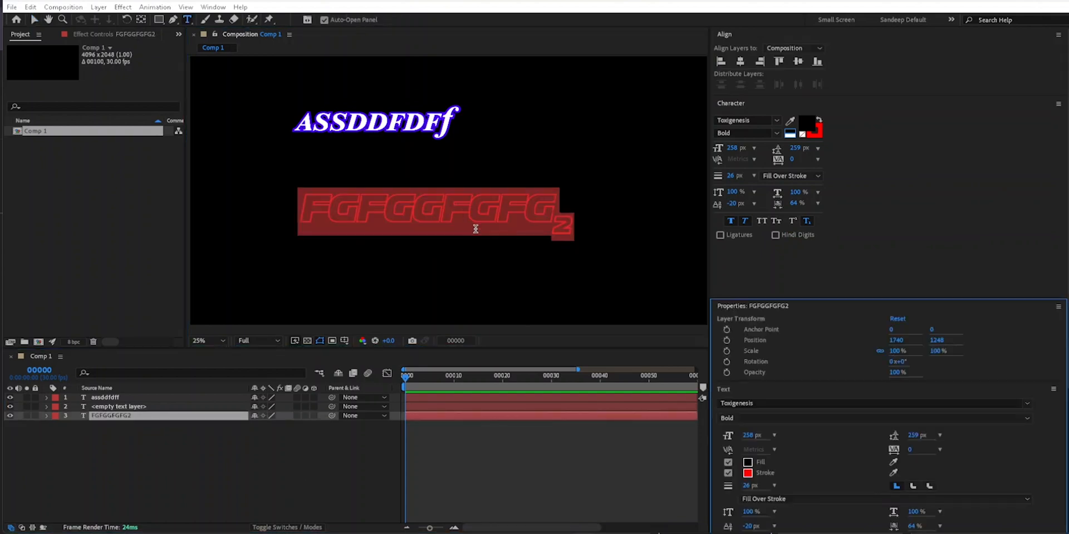
{"action": "left_click", "coordinate": [117, 416]}
{"action": "key", "text": "Delete"}
{"action": "left_click", "coordinate": [117, 409]}
{"action": "key", "text": "Delete"}
- Add a straight apostrophe at the end of the "assddfdff" text, with a gap of spaces before it
{"action": "left_click", "coordinate": [146, 399]}
{"action": "left_click", "coordinate": [453, 132]}
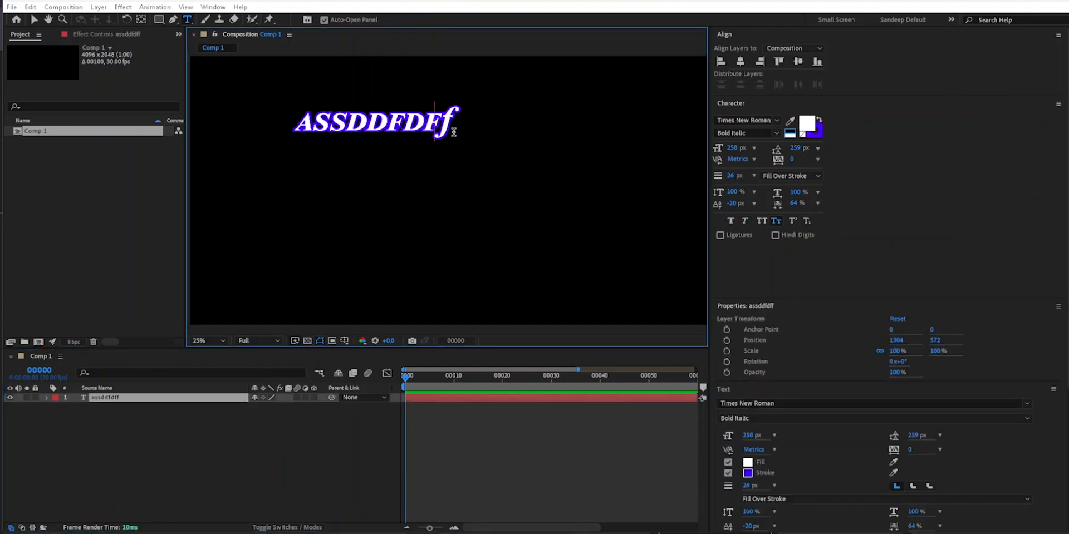
{"action": "left_click", "coordinate": [449, 122]}
{"action": "type", "text": "'"}
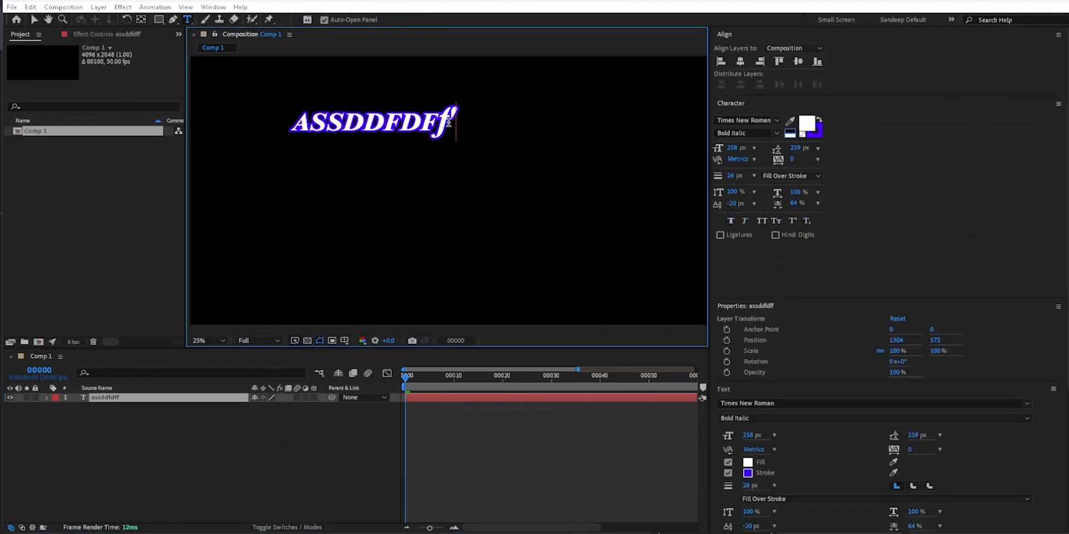
{"action": "key", "text": "Left"}
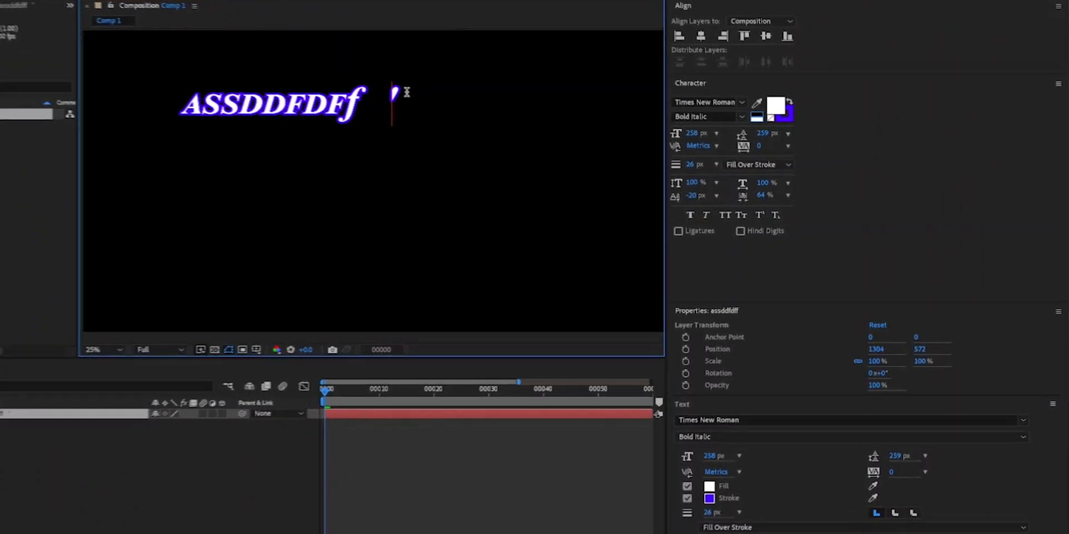
{"action": "left_click", "coordinate": [215, 447]}
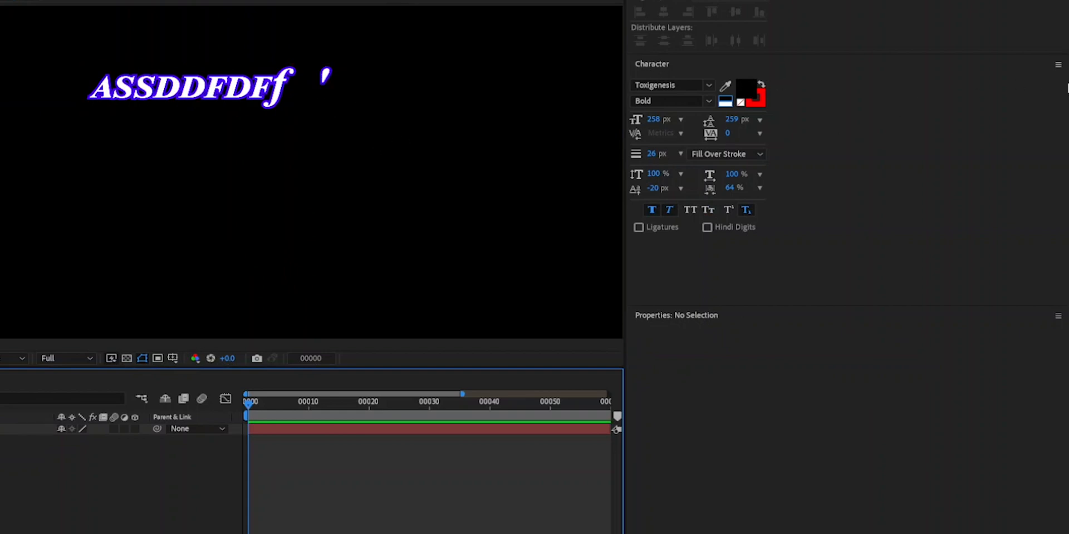
- Turn on Use Smart Quotes and add a curly apostrophe after the straight one in the "assddfdff" text
{"action": "left_click", "coordinate": [1058, 65]}
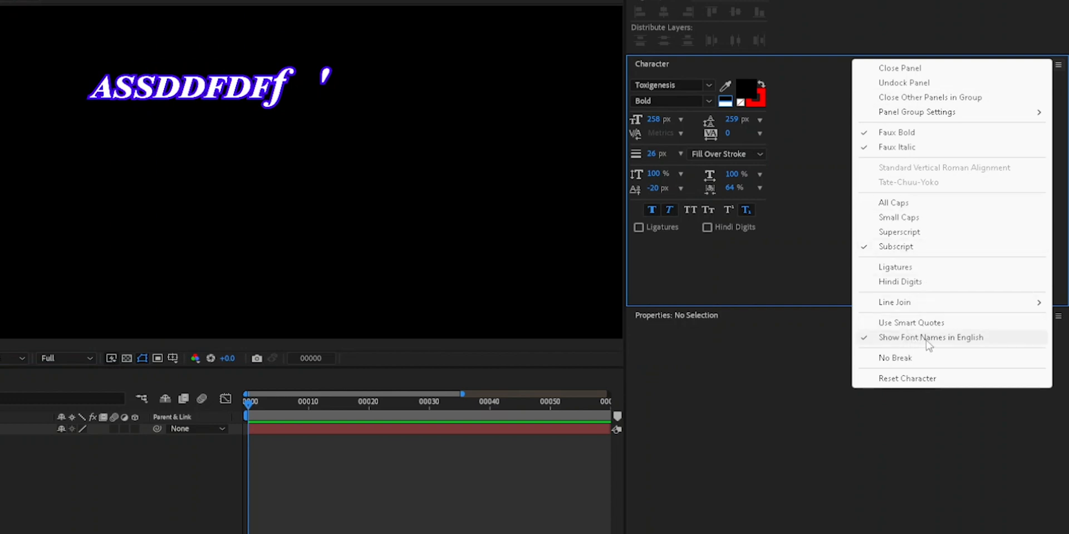
{"action": "left_click", "coordinate": [907, 324]}
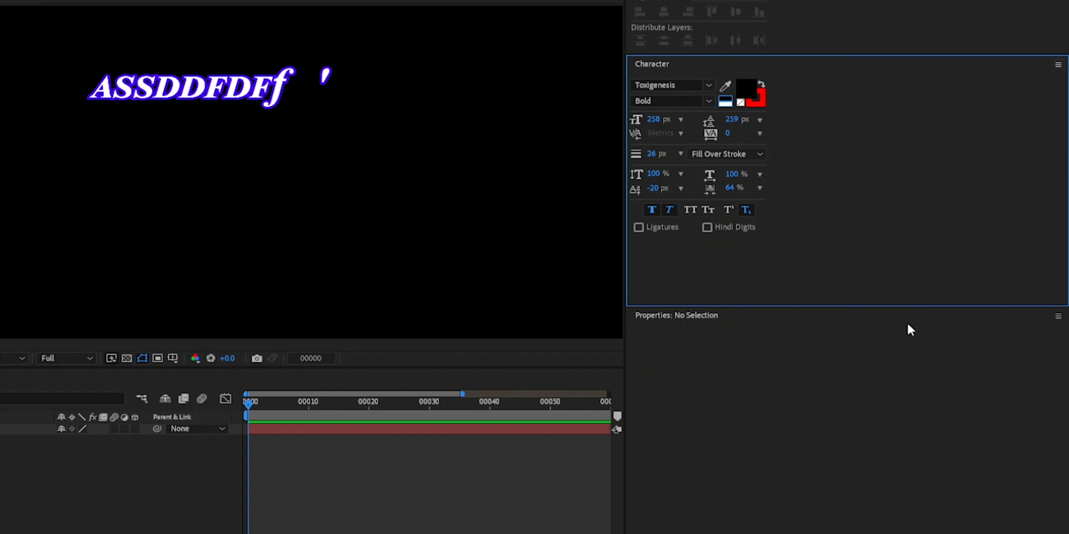
{"action": "left_click", "coordinate": [332, 100]}
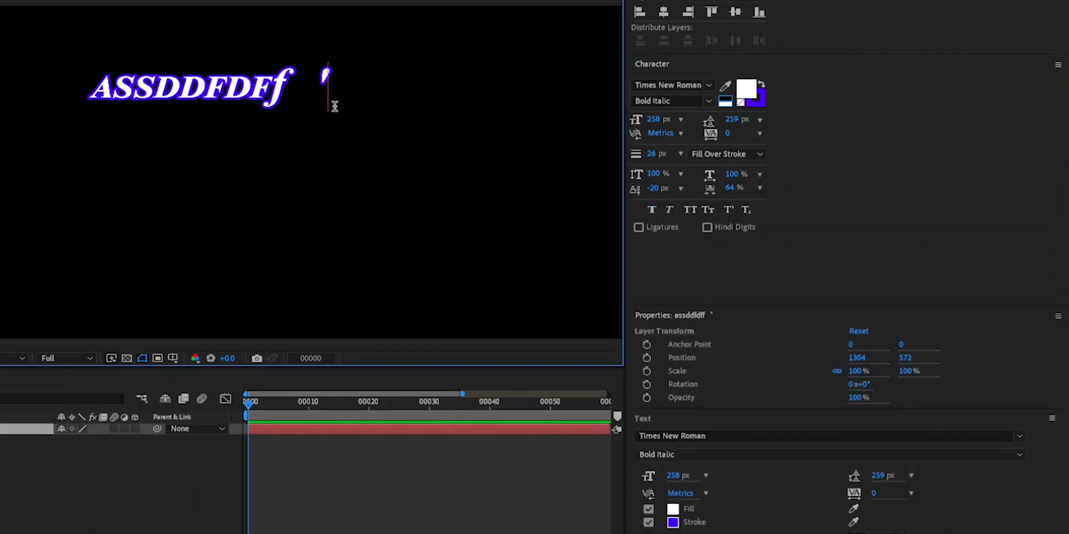
{"action": "type", "text": "'"}
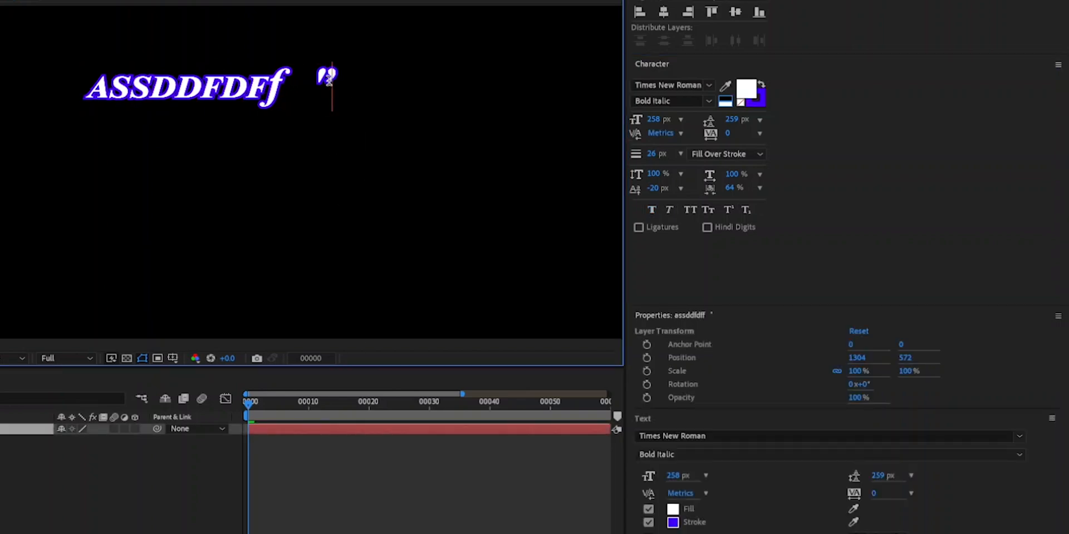
- Turn off Use Smart Quotes and add three straight apostrophes to the text
{"action": "scroll", "coordinate": [323, 67], "scroll_direction": "up", "scroll_amount": 4}
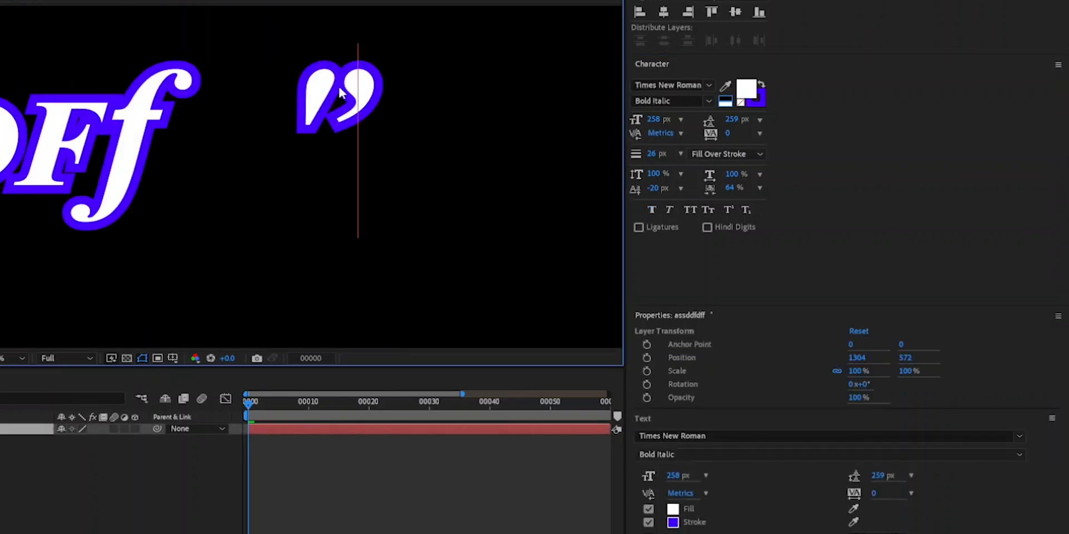
{"action": "left_click", "coordinate": [1058, 65]}
{"action": "left_click", "coordinate": [905, 322]}
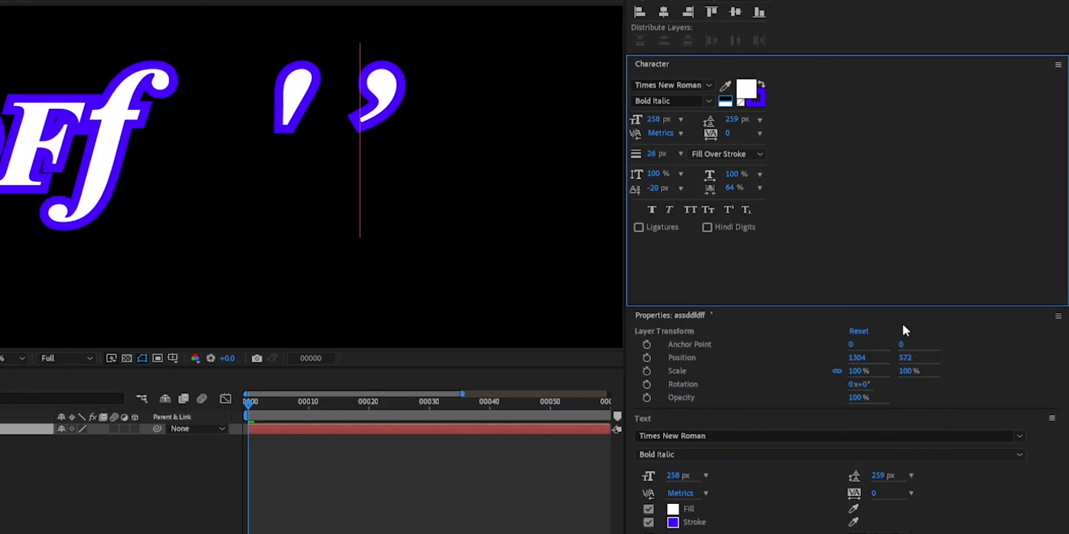
{"action": "type", "text": "'''"}
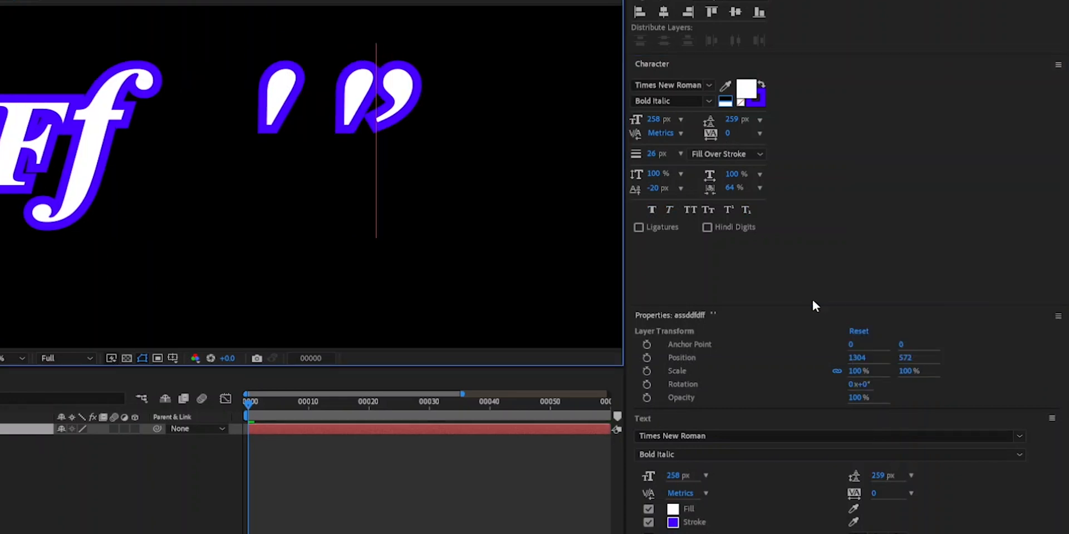
- Turn Use Smart Quotes back on and add a run of five curly quotes to the text
{"action": "left_click", "coordinate": [1057, 66]}
{"action": "left_click", "coordinate": [899, 322]}
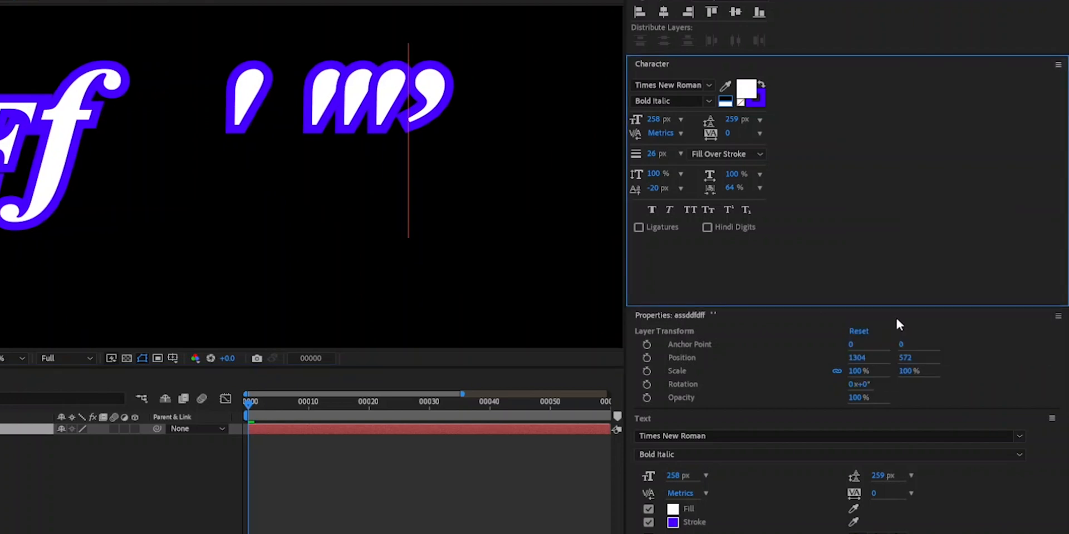
{"action": "type", "text": "'''"}
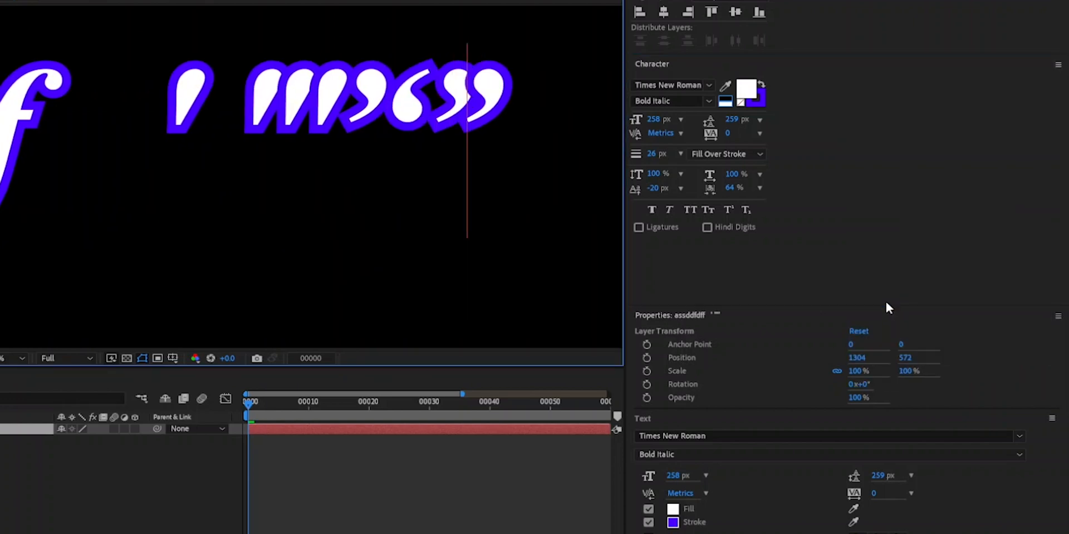
{"action": "type", "text": "''"}
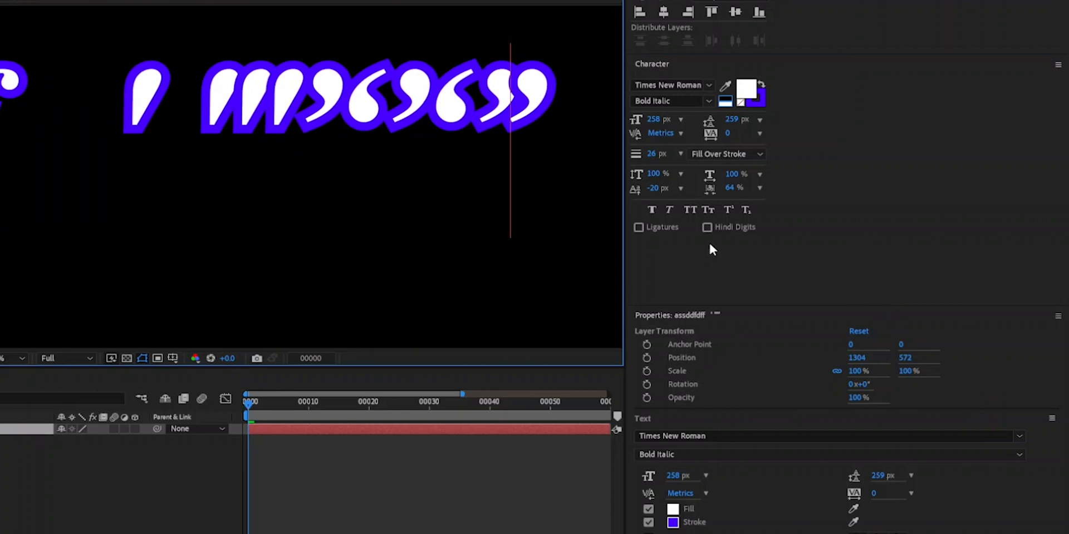
{"action": "scroll", "coordinate": [324, 175], "scroll_direction": "down", "scroll_amount": 4}
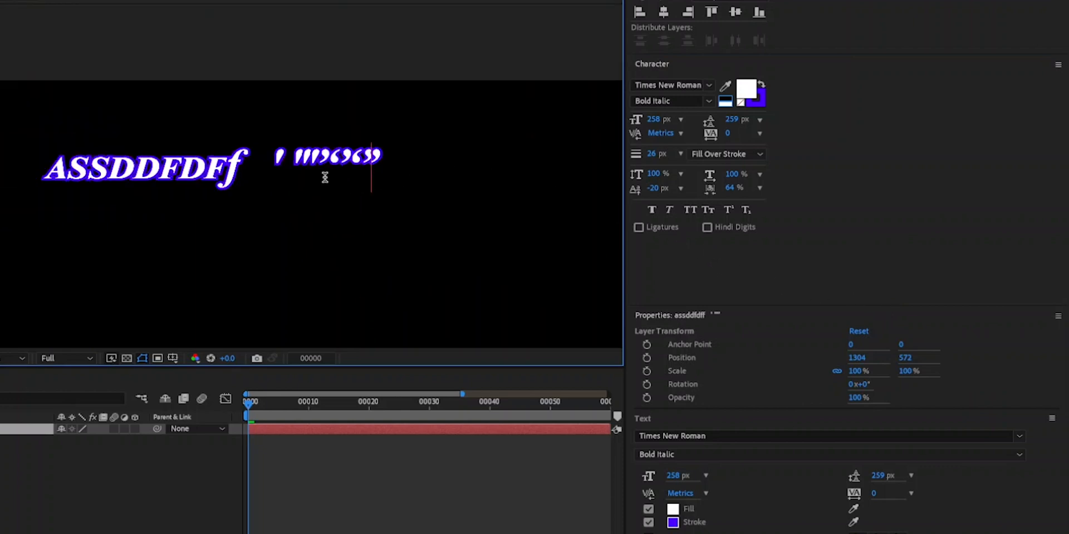
- Move the text layer up to about position 1372, 276 and add a separate curly apostrophe at its end
{"action": "left_click_drag", "start_coordinate": [345, 208], "coordinate": [358, 155]}
{"action": "scroll", "coordinate": [361, 205], "scroll_direction": "down", "scroll_amount": 2}
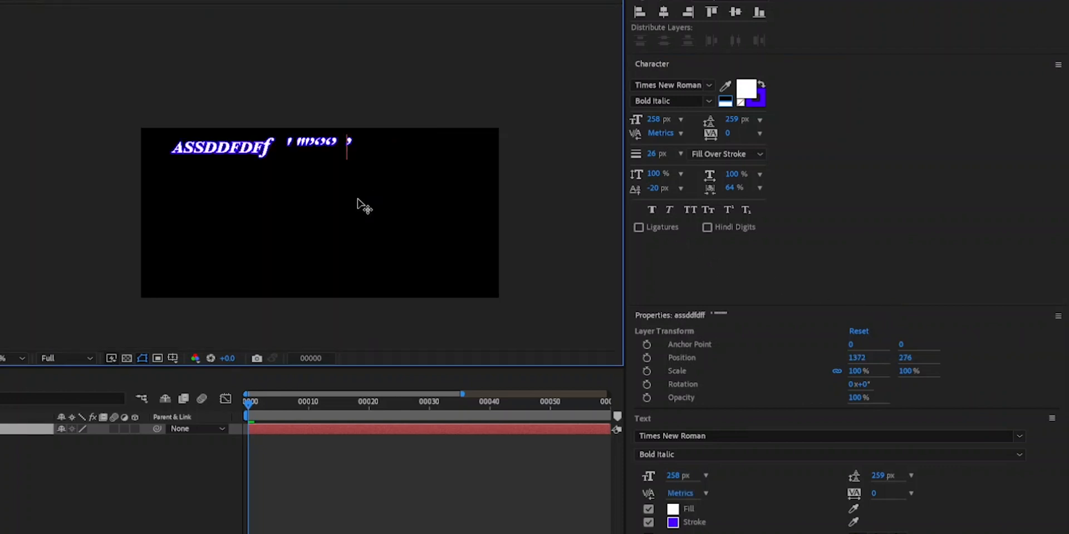
{"action": "scroll", "coordinate": [326, 194], "scroll_direction": "up", "scroll_amount": 2}
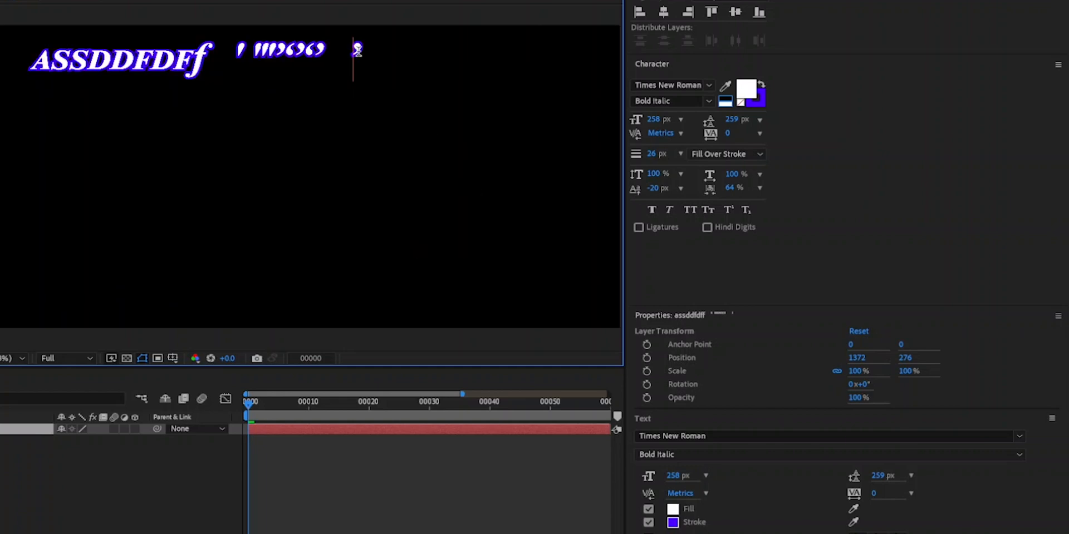
- Erase all of the "assddfdff" text with its quotes and delete the emptied text layer
{"action": "left_click", "coordinate": [201, 62]}
{"action": "left_click_drag", "start_coordinate": [34, 61], "coordinate": [382, 58]}
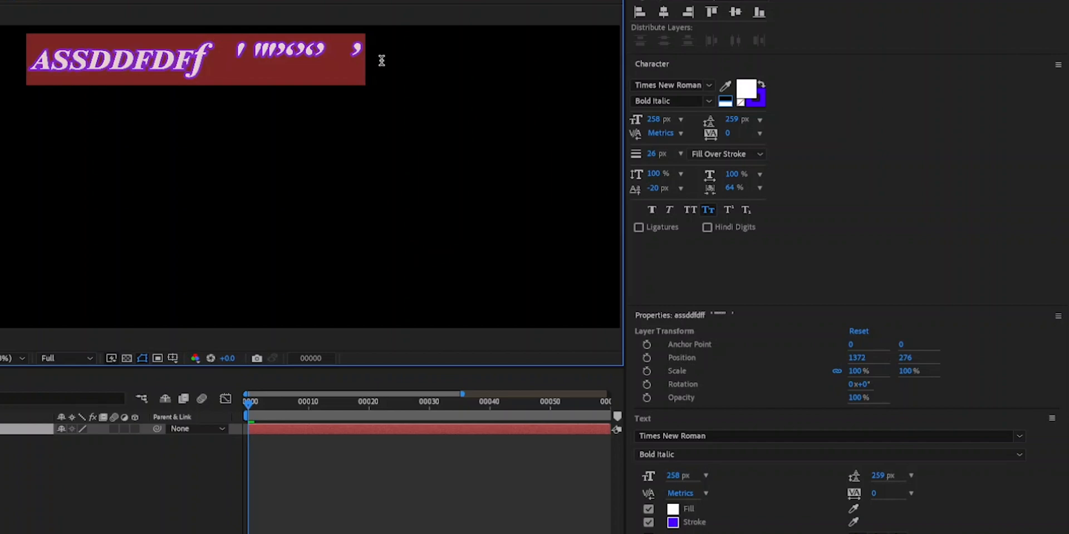
{"action": "key", "text": "BackSpace"}
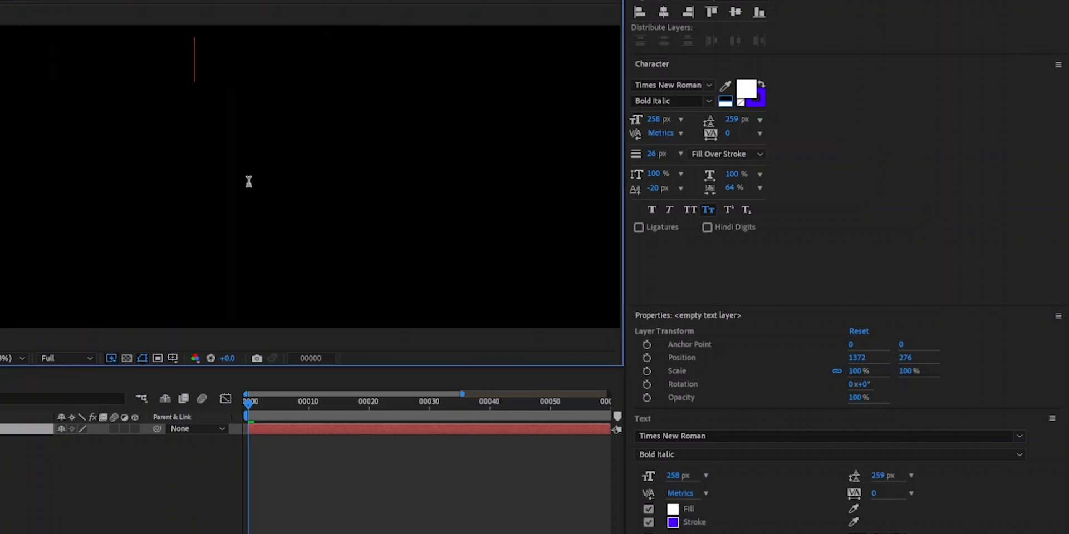
{"action": "left_click", "coordinate": [11, 490]}
{"action": "left_click", "coordinate": [6, 429]}
{"action": "key", "text": "Delete"}
- Draw a large paragraph text box across the composition and fill it with "/asffdffgfhfghgfnfgjhfjfghghhhfhghhhfh"
{"action": "left_click_drag", "start_coordinate": [81, 92], "coordinate": [505, 289]}
{"action": "type", "text": "/asffdffg"}
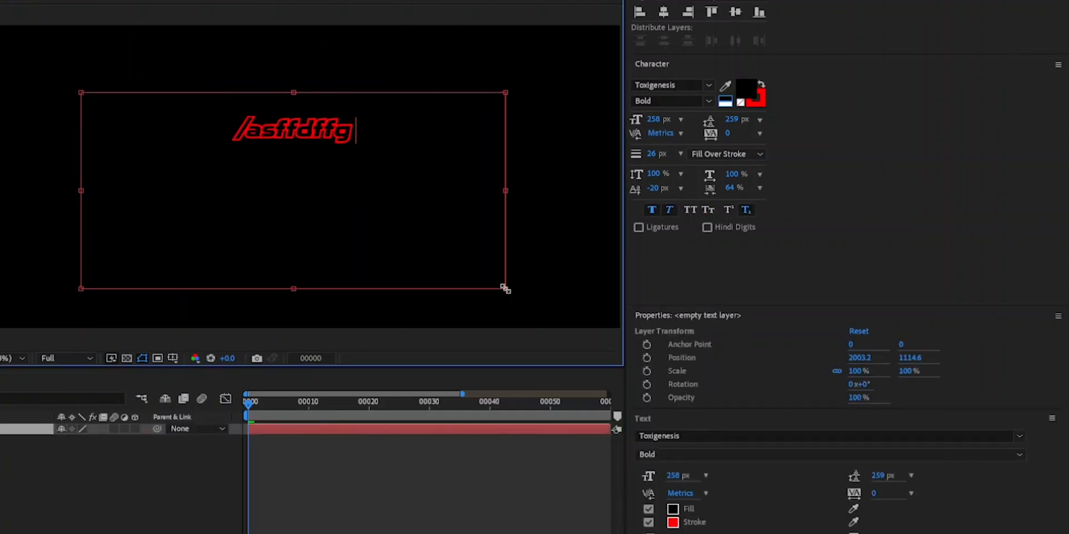
{"action": "type", "text": "fhfghgfnfgjhfjfghghhhfhghhhfh"}
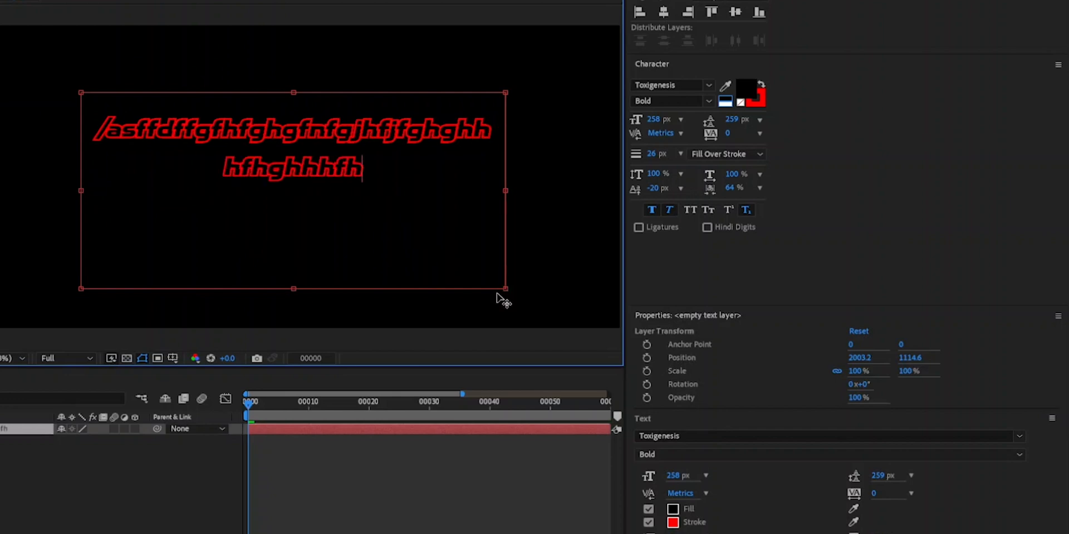
{"action": "left_click", "coordinate": [126, 466]}
- Break the paragraph text into separate words with spaces, reading "/asffdff gfhfgh gfnf gjhf f ghghh hfh ghh hfh"
{"action": "left_click", "coordinate": [310, 164]}
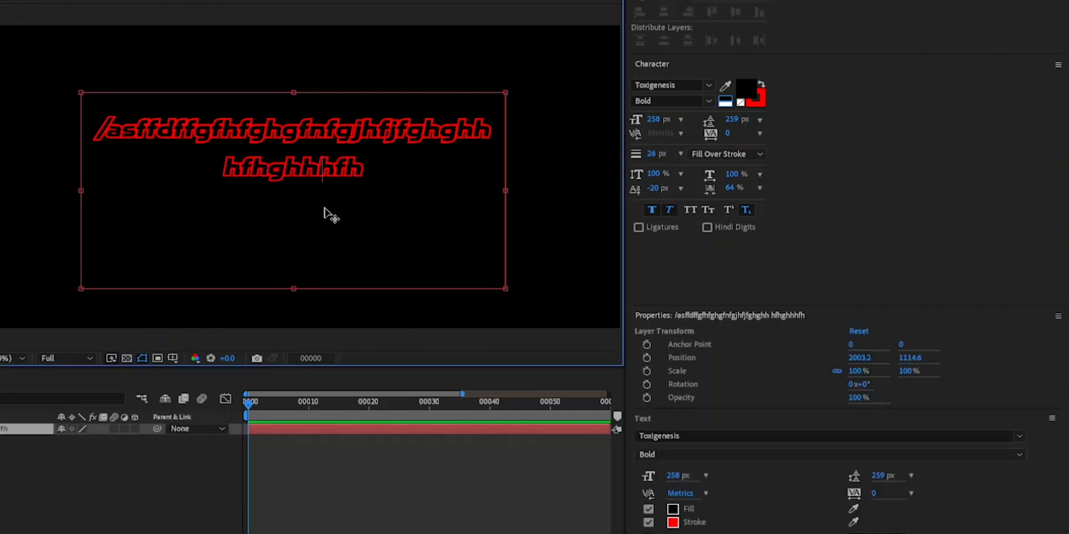
{"action": "key", "text": "Left"}
{"action": "key", "text": "Left"}
{"action": "key", "text": "Left"}
{"action": "key", "text": "Left"}
{"action": "left_click", "coordinate": [197, 129]}
{"action": "left_click", "coordinate": [284, 125]}
{"action": "left_click_drag", "start_coordinate": [397, 129], "coordinate": [414, 128]}
{"action": "left_click", "coordinate": [432, 129]}
{"action": "key", "text": "Return"}
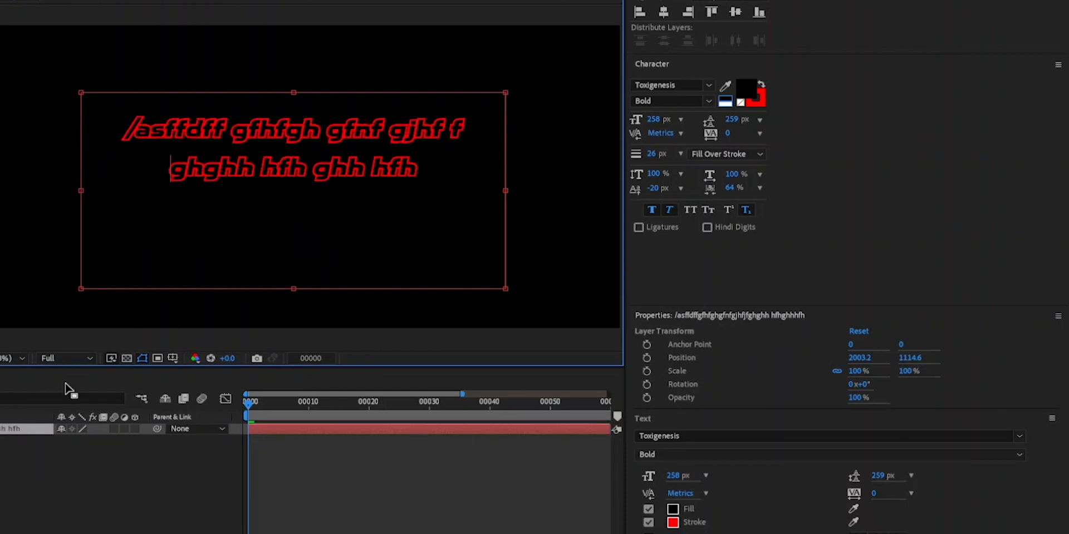
{"action": "left_click", "coordinate": [59, 480]}
- Insert "word font" at the end of the paragraph's first line, after "gjhf f"
{"action": "left_click", "coordinate": [333, 147]}
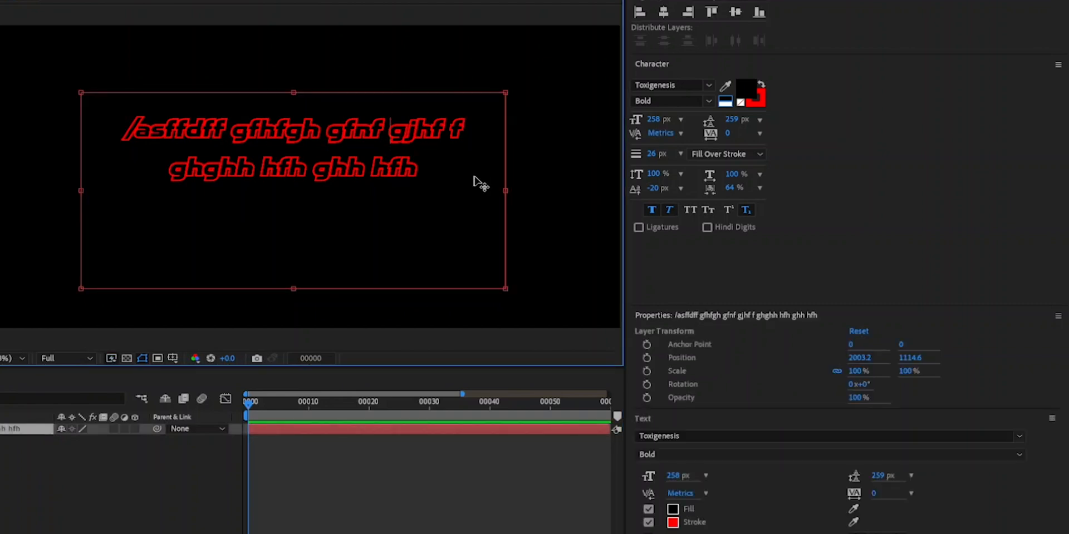
{"action": "left_click", "coordinate": [469, 128]}
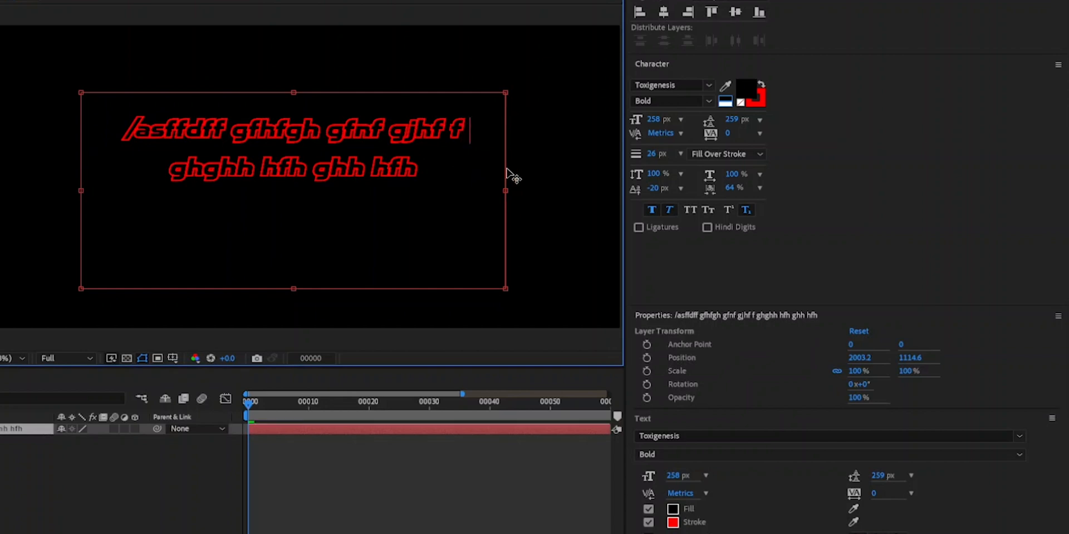
{"action": "type", "text": "word"}
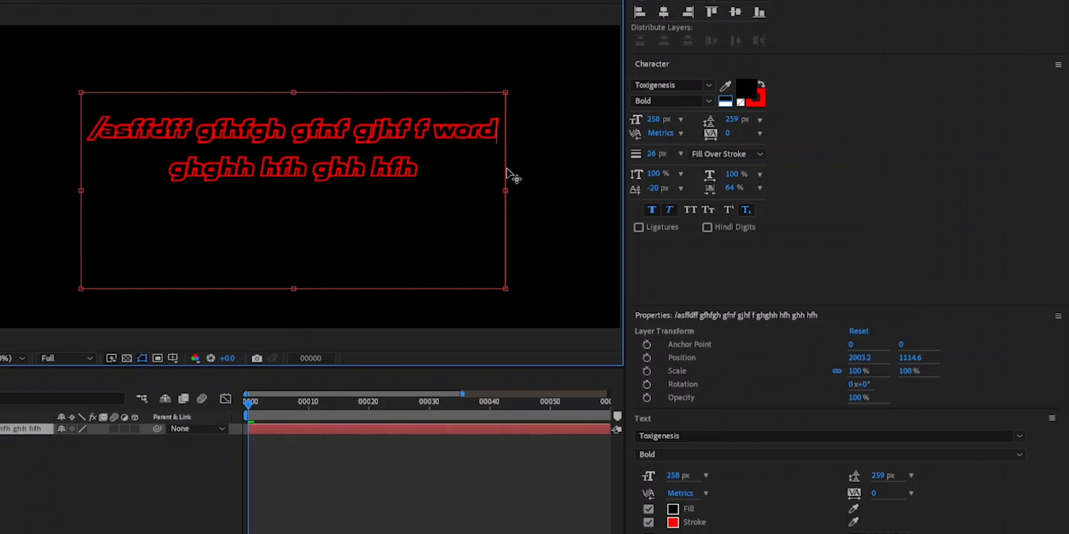
{"action": "type", "text": " font"}
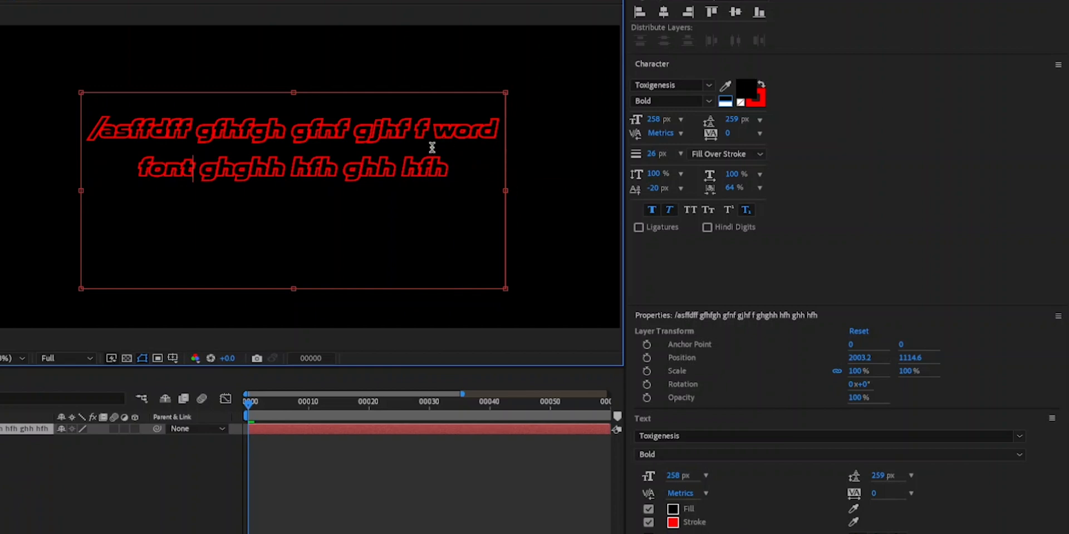
- Widen the paragraph text box on both sides so that "word font" fits on the first line
{"action": "left_click", "coordinate": [292, 131]}
{"action": "left_click_drag", "start_coordinate": [506, 190], "coordinate": [581, 190]}
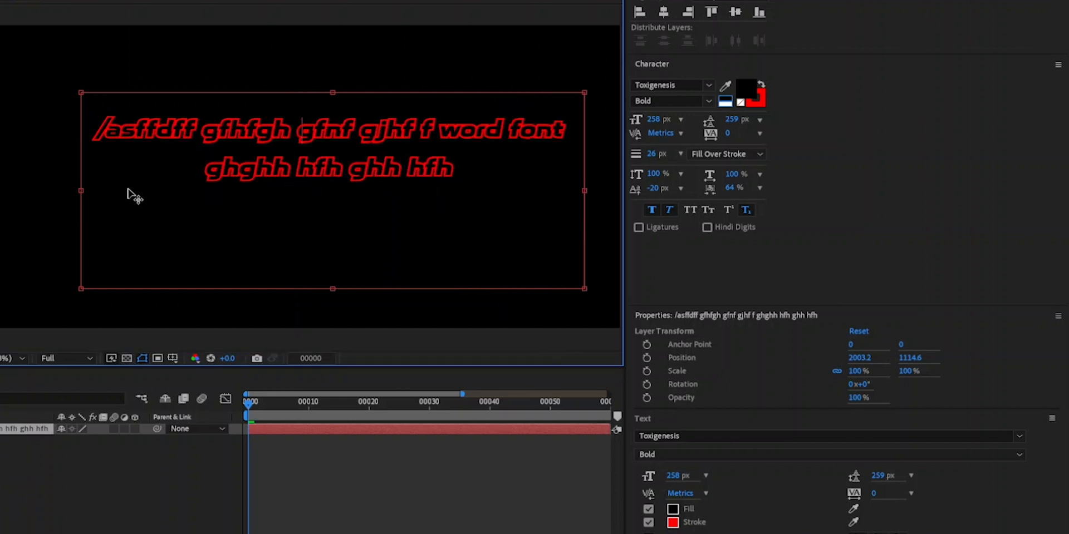
{"action": "left_click_drag", "start_coordinate": [81, 190], "coordinate": [74, 190]}
{"action": "left_click_drag", "start_coordinate": [437, 131], "coordinate": [558, 129]}
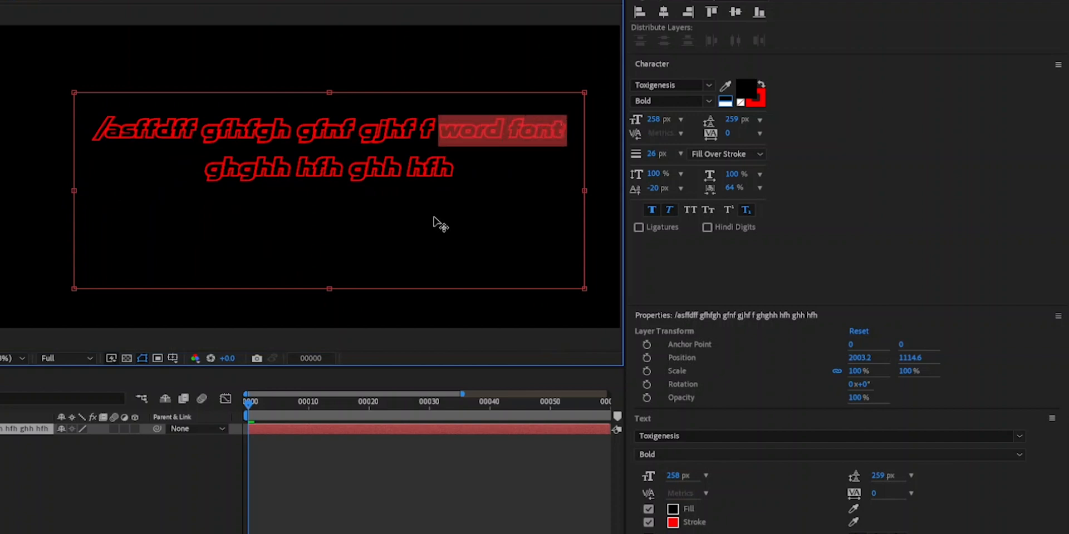
- Insert "jasdvjdbj" directly before "gjhf" in the first line and trim the insertion back to "ja"
{"action": "left_click", "coordinate": [360, 125]}
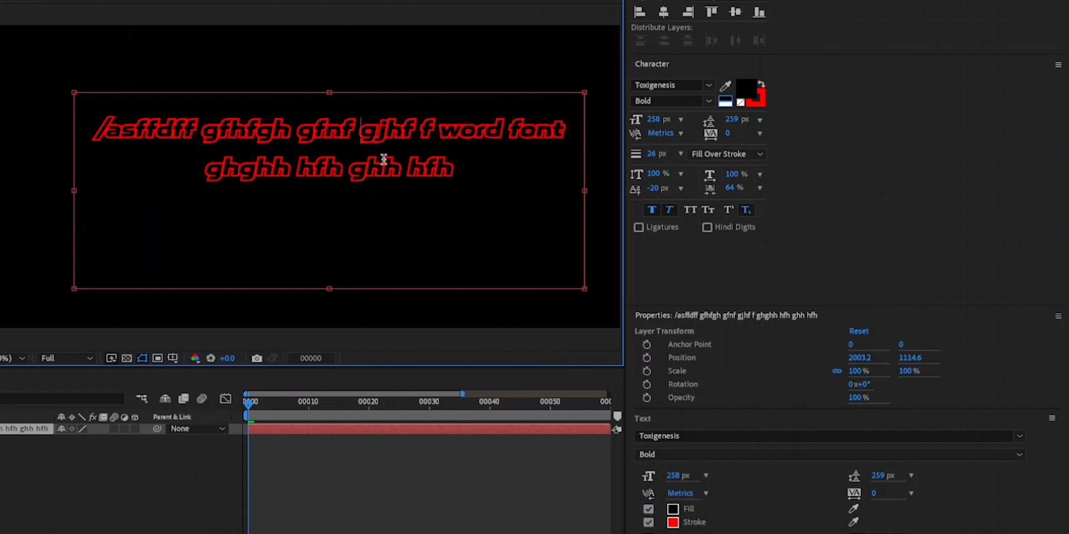
{"action": "type", "text": "jasdvjdbj"}
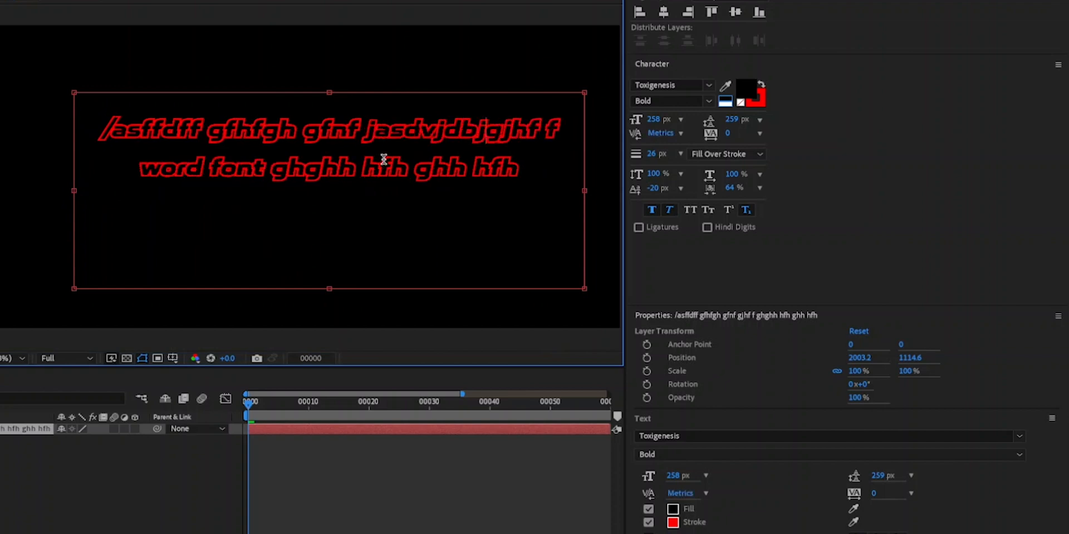
{"action": "key", "text": "BackSpace"}
{"action": "key", "text": "BackSpace"}
{"action": "key", "text": "BackSpace"}
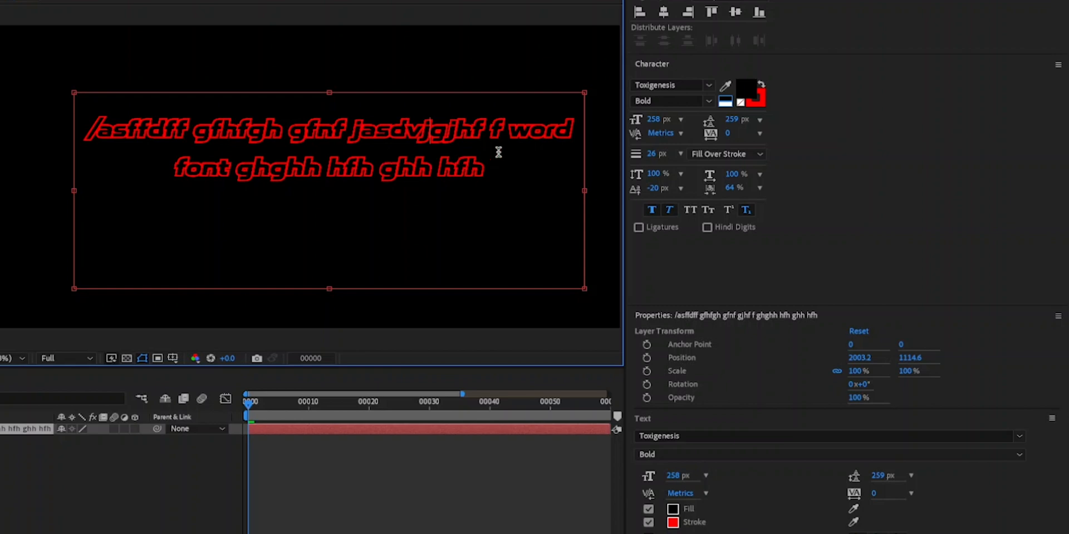
{"action": "key", "text": "BackSpace"}
{"action": "key", "text": "BackSpace"}
{"action": "key", "text": "BackSpace"}
{"action": "key", "text": "BackSpace"}
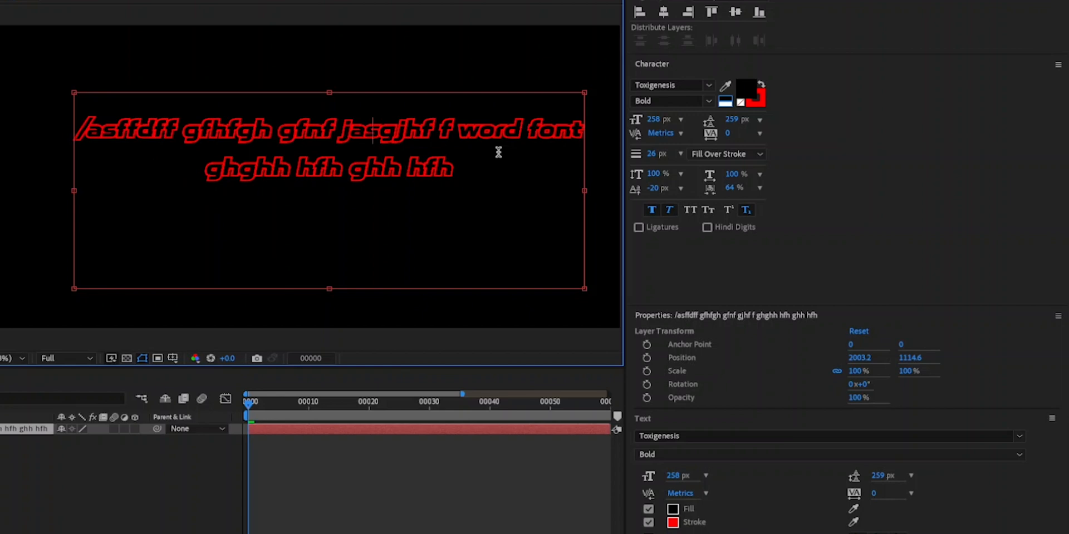
- Apply the No Break option to the words "word font" in the paragraph
{"action": "left_click_drag", "start_coordinate": [452, 131], "coordinate": [579, 138]}
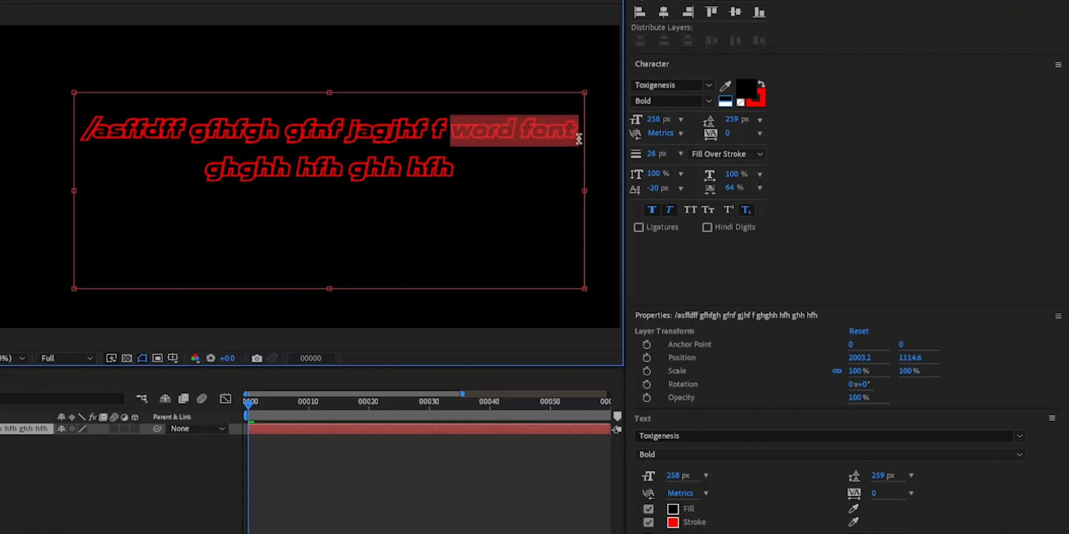
{"action": "left_click", "coordinate": [532, 142]}
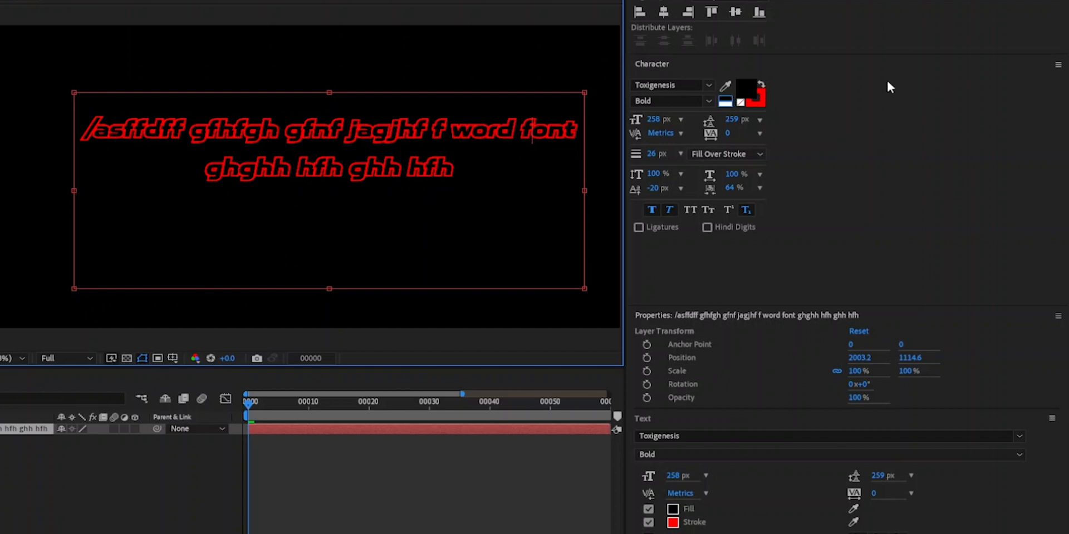
{"action": "left_click", "coordinate": [1058, 65]}
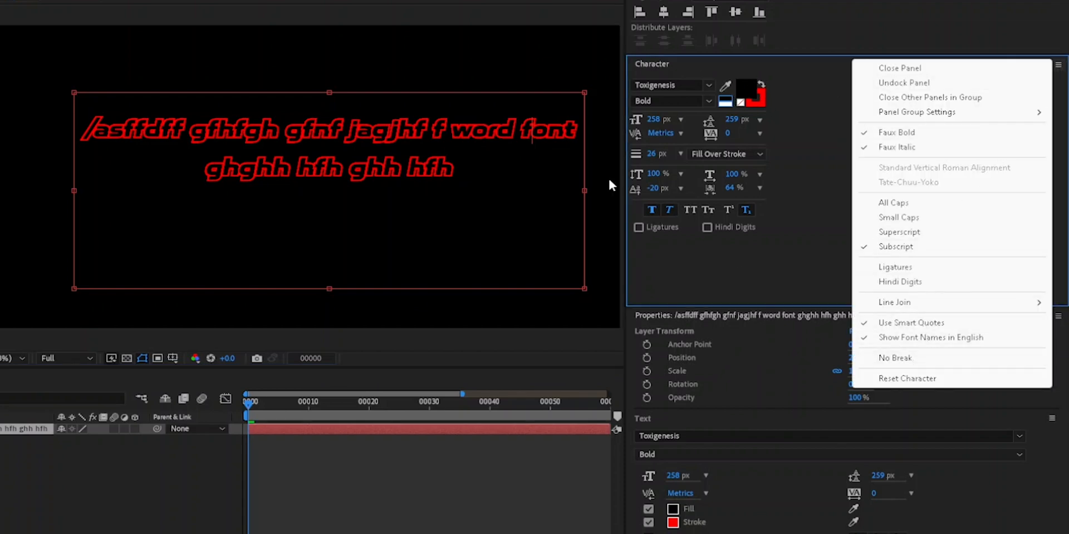
{"action": "left_click", "coordinate": [477, 137]}
{"action": "left_click_drag", "start_coordinate": [451, 133], "coordinate": [579, 134]}
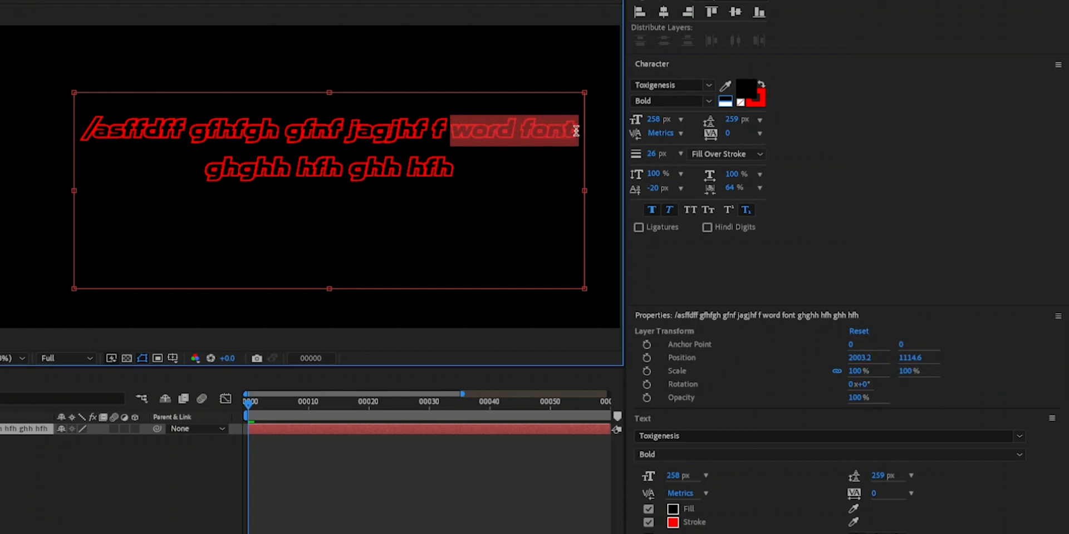
{"action": "left_click", "coordinate": [1057, 65]}
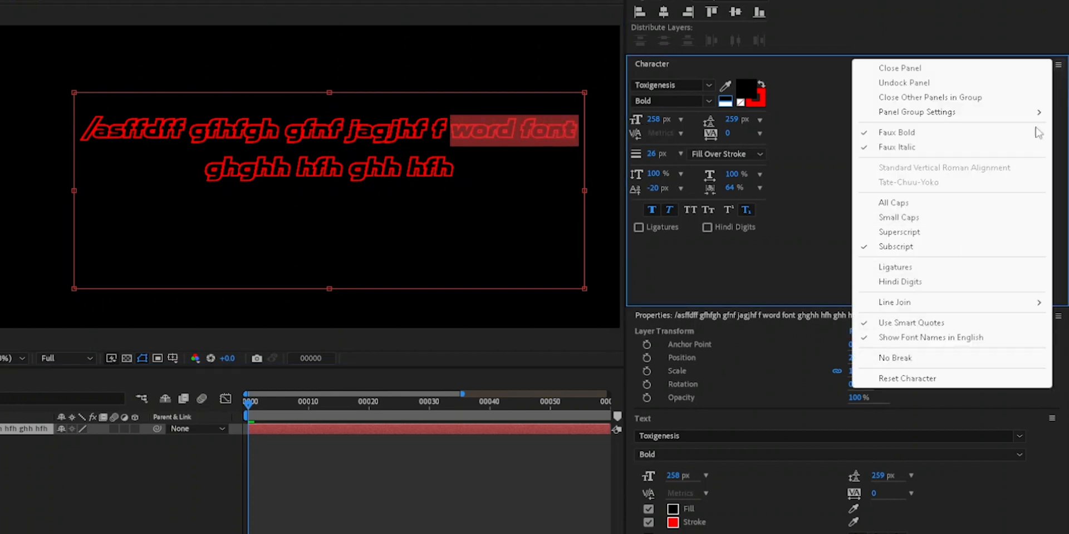
{"action": "left_click", "coordinate": [904, 358]}
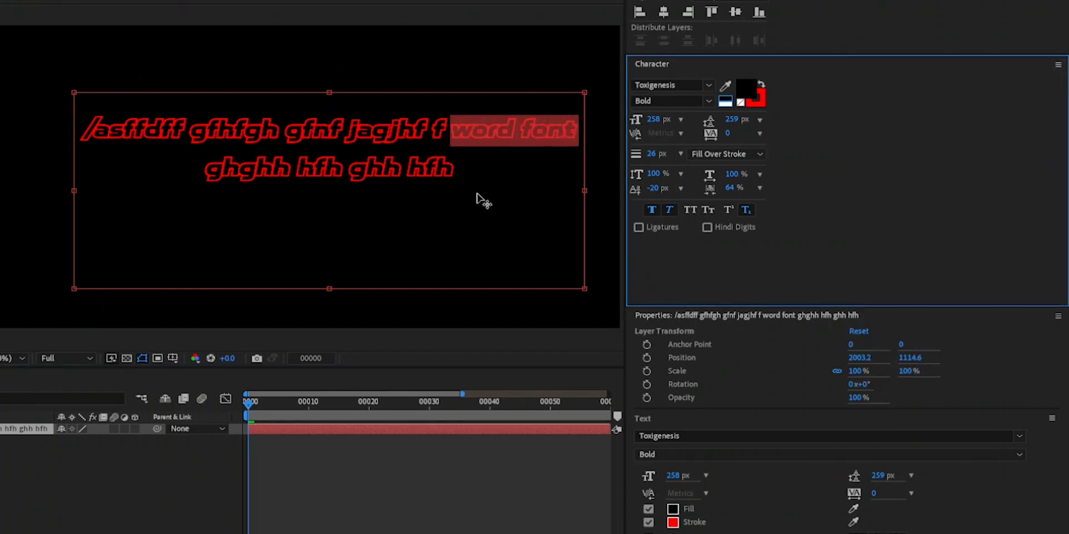
- Lengthen the word "jagjhf" by inserting "djcbjxchczxbhxbcb" at its start to test the line wrapping of "word font"
{"action": "left_click", "coordinate": [345, 129]}
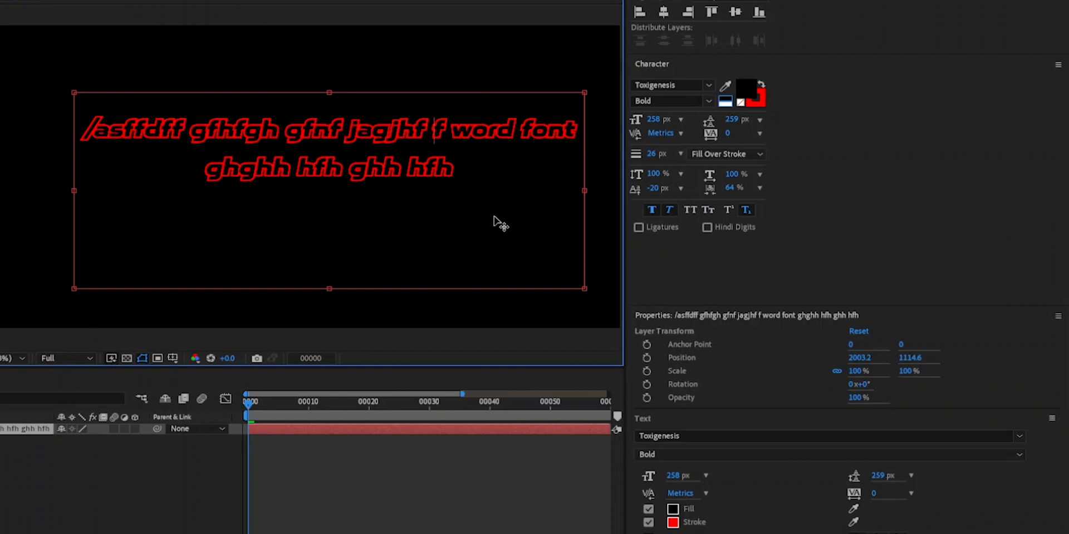
{"action": "type", "text": "djvn"}
{"action": "key", "text": "BackSpace"}
{"action": "key", "text": "BackSpace"}
{"action": "key", "text": "BackSpace"}
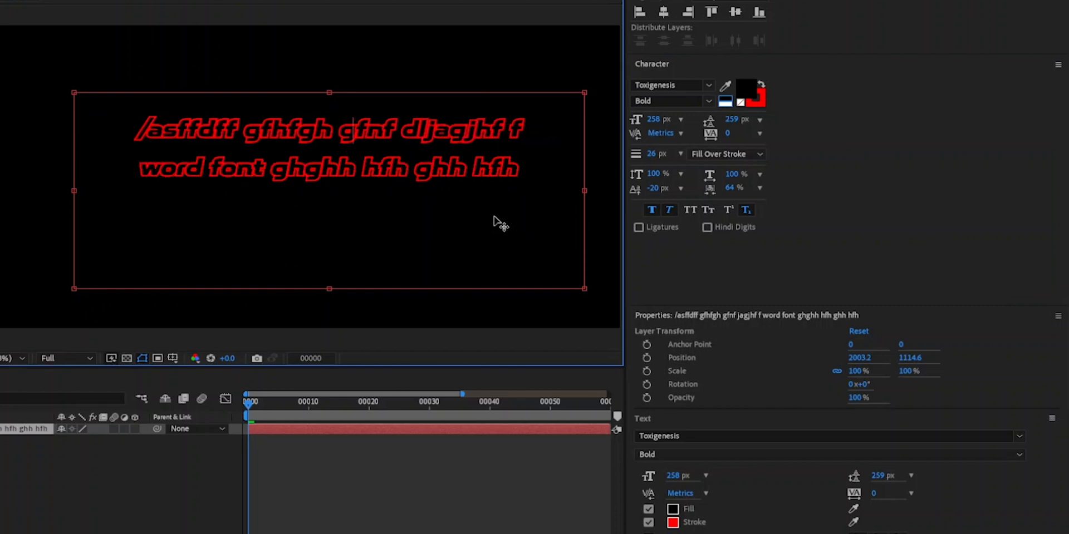
{"action": "key", "text": "BackSpace"}
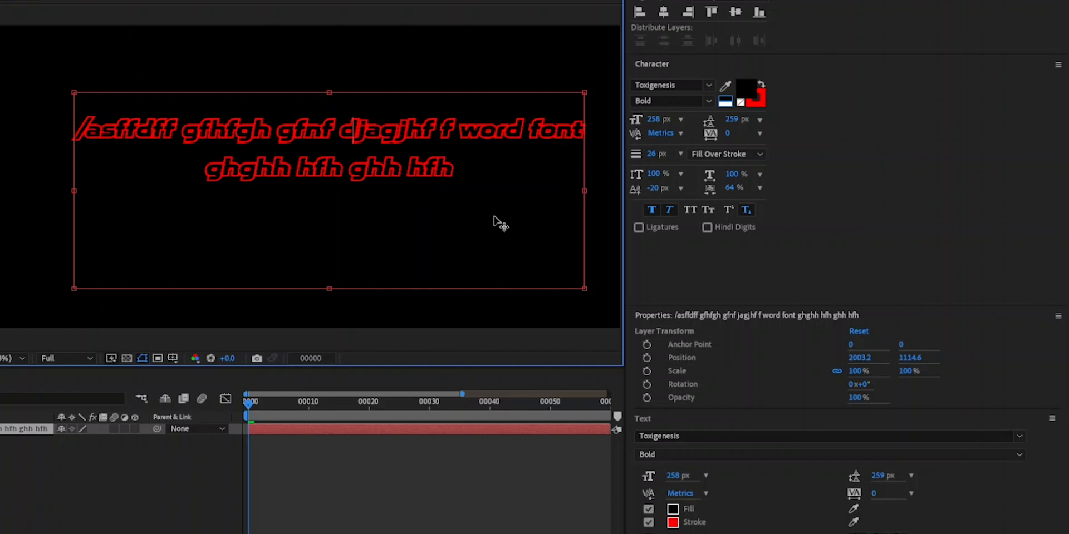
{"action": "type", "text": "cbjxchczxb"}
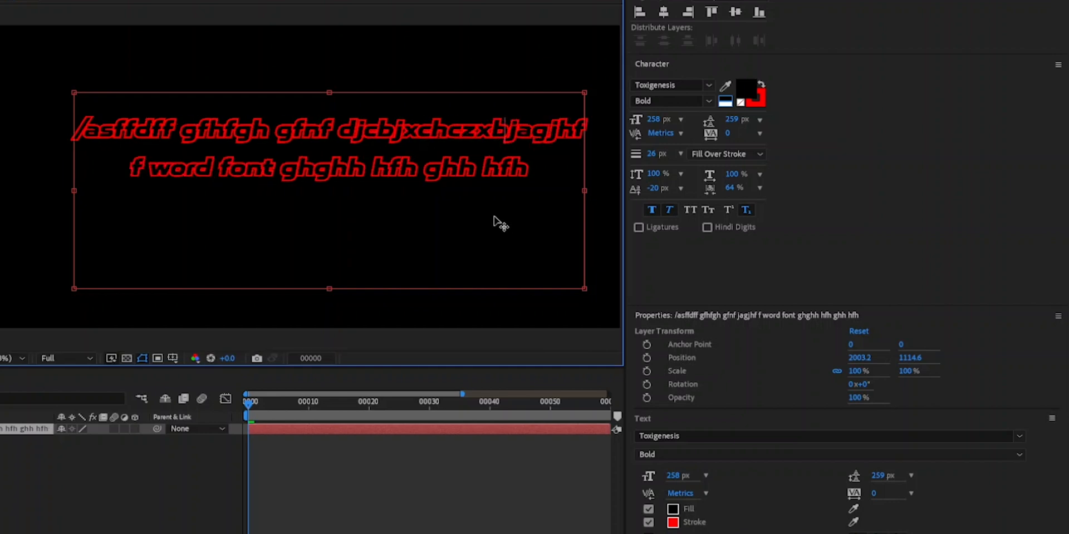
{"action": "type", "text": "hxbcbjagjhf f word font"}
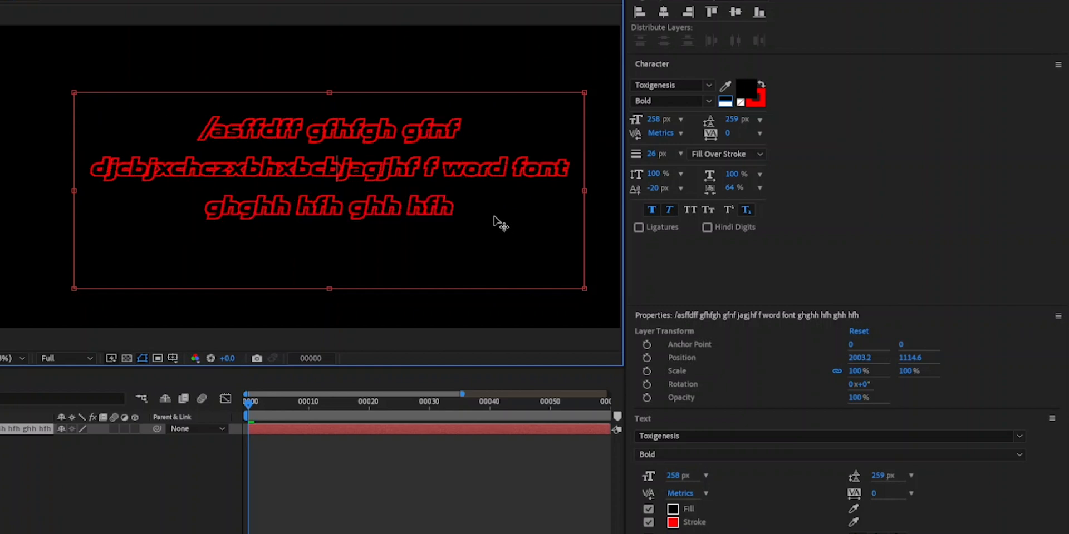
- Fill the words "word font" with white and insert "dcjzxnjcxn" before "gjhf" in the long word
{"action": "left_click_drag", "start_coordinate": [444, 169], "coordinate": [569, 170]}
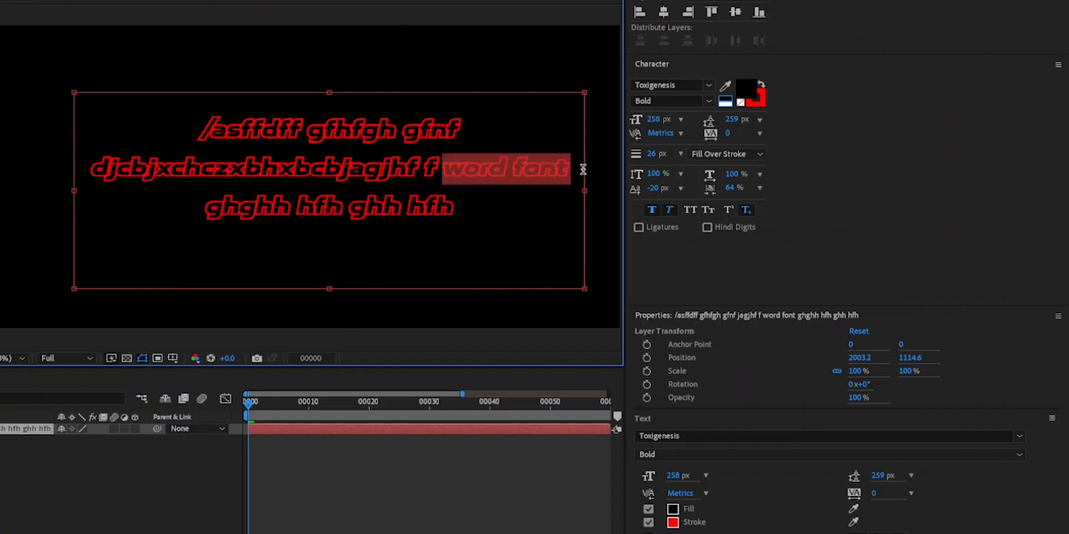
{"action": "left_click", "coordinate": [725, 101]}
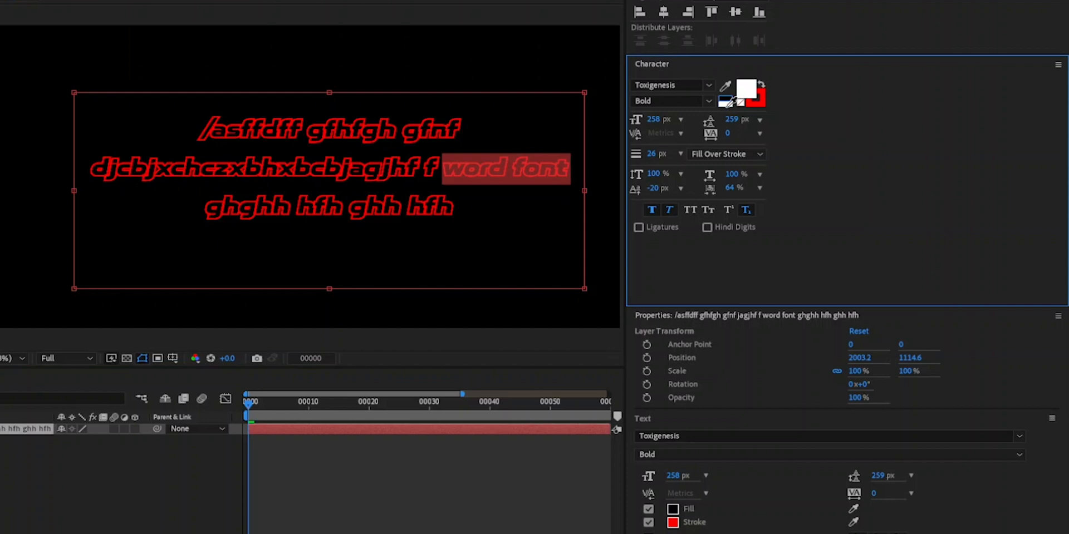
{"action": "left_click", "coordinate": [361, 174]}
{"action": "type", "text": "dhb"}
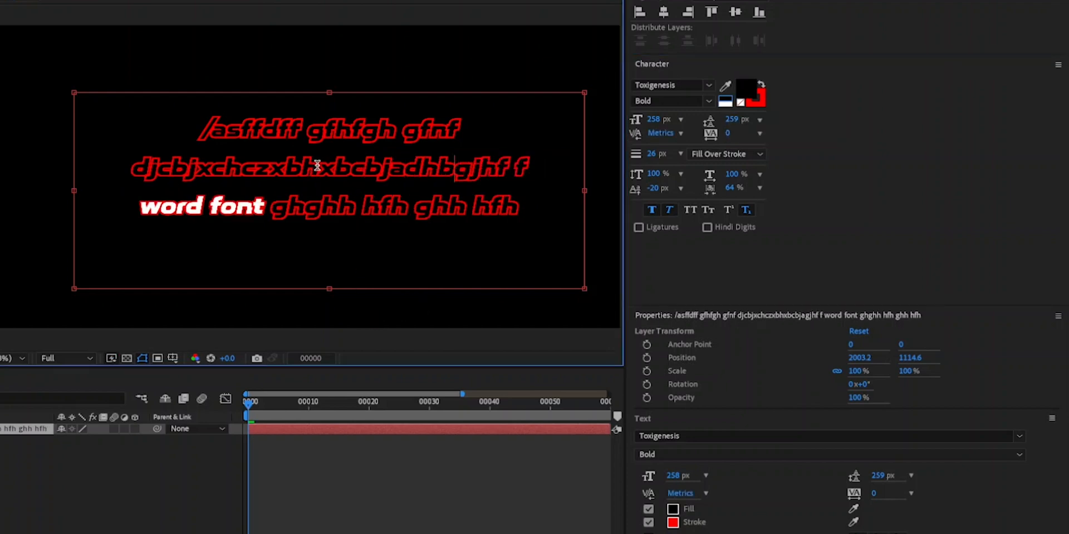
{"action": "key", "text": "BackSpace"}
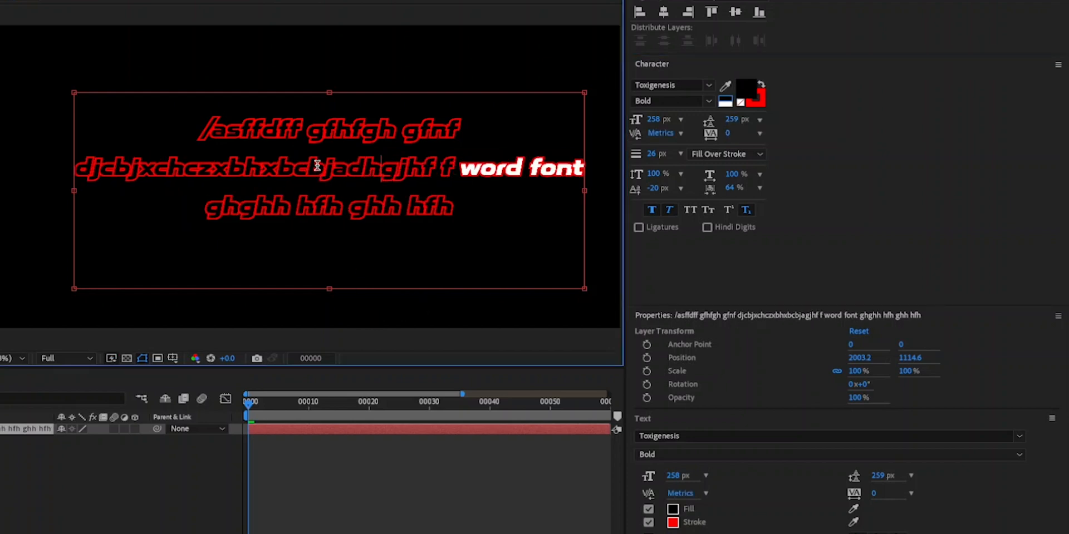
{"action": "key", "text": "BackSpace"}
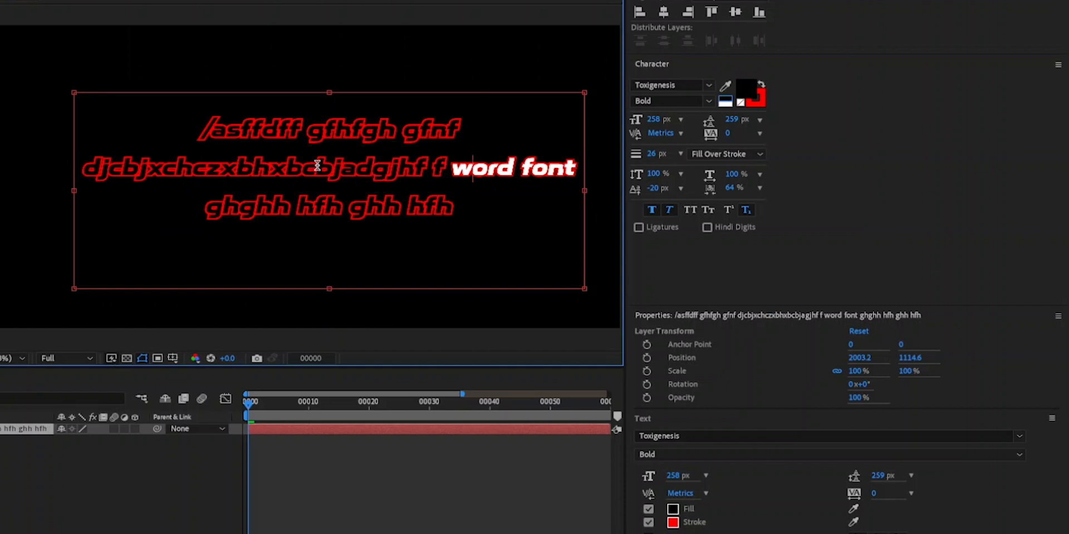
{"action": "type", "text": "cjzxnjcxn"}
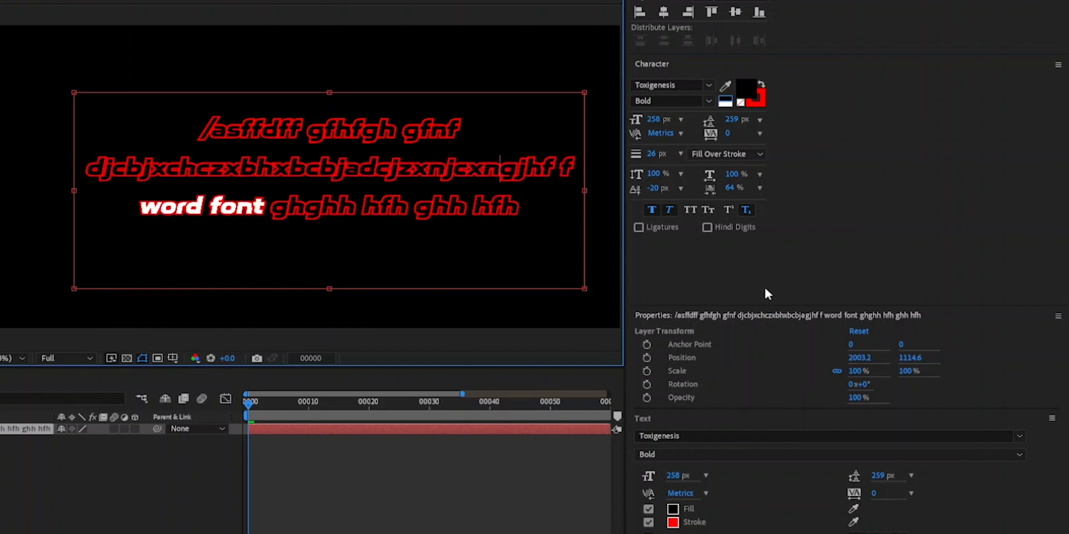
- Add an Anchor Point text animator to the paragraph text layer
{"action": "scroll", "coordinate": [891, 306], "scroll_direction": "down", "scroll_amount": 6}
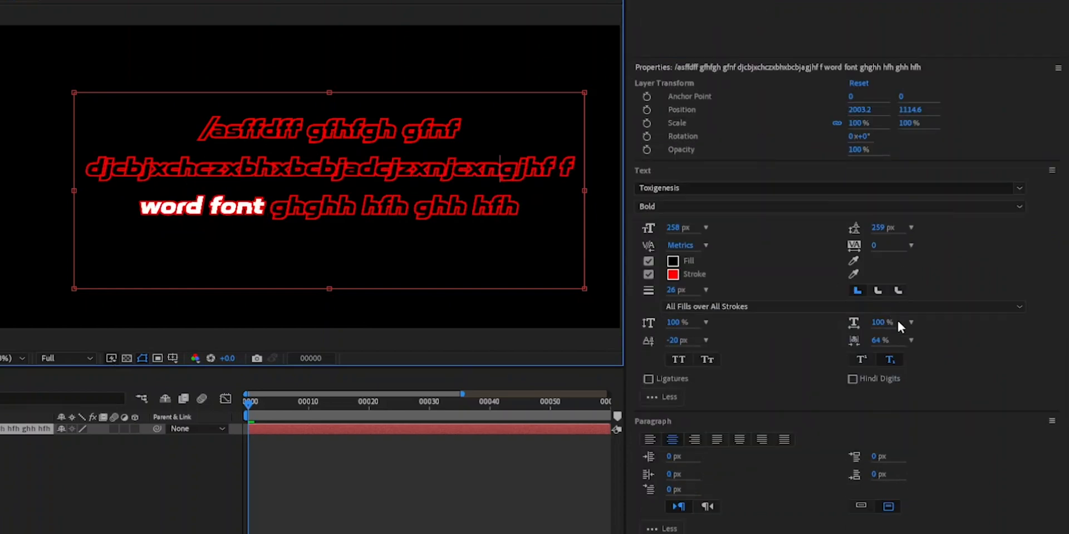
{"action": "scroll", "coordinate": [898, 323], "scroll_direction": "up", "scroll_amount": 5}
{"action": "left_click", "coordinate": [337, 208]}
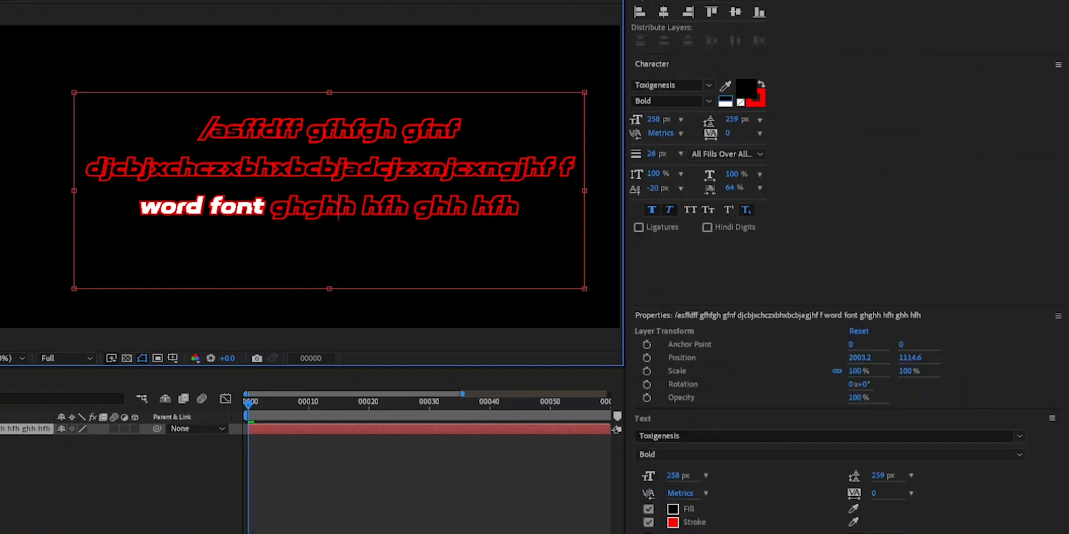
{"action": "scroll", "coordinate": [835, 390], "scroll_direction": "down", "scroll_amount": 5}
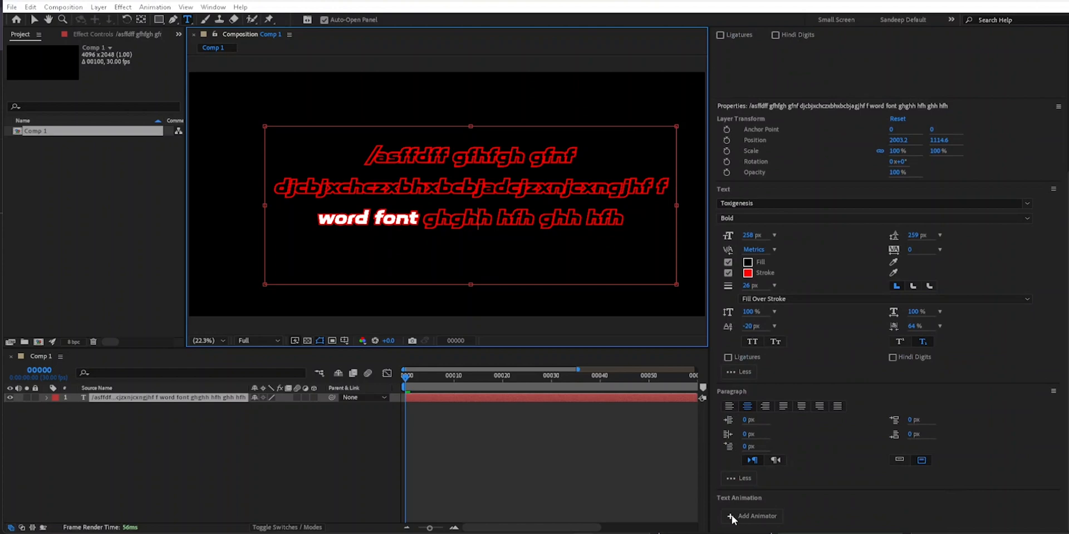
{"action": "left_click", "coordinate": [733, 516]}
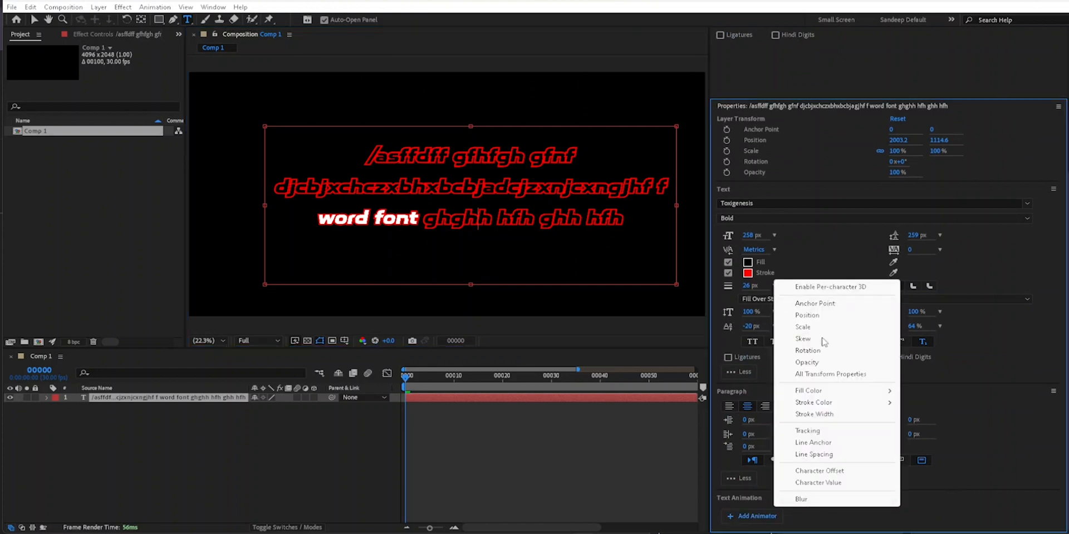
{"action": "left_click", "coordinate": [832, 308]}
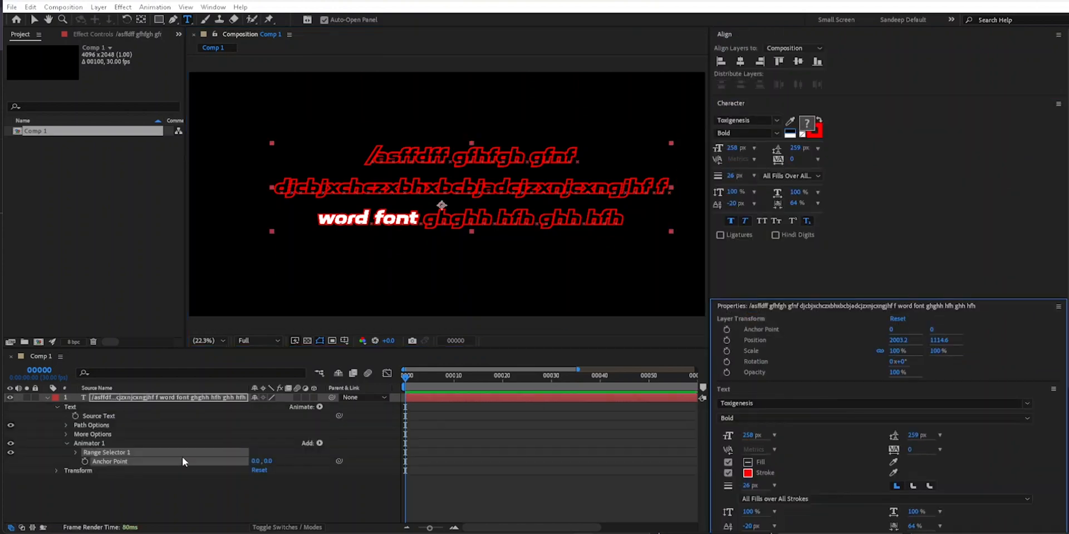
{"action": "scroll", "coordinate": [952, 424], "scroll_direction": "down", "scroll_amount": 5}
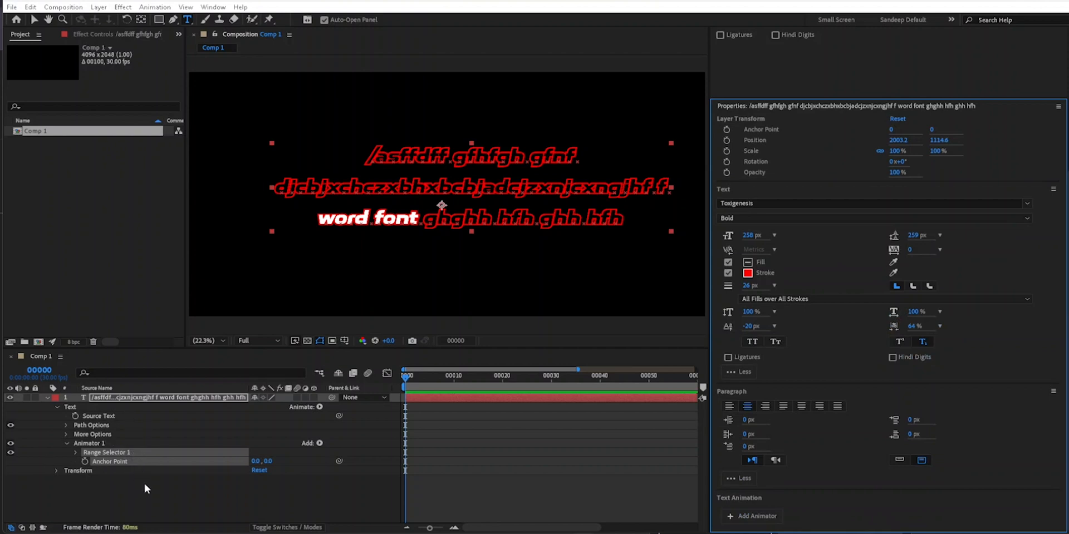
- Delete the paragraph text layer and check the Line Join choices among the Character options
{"action": "left_click_drag", "start_coordinate": [164, 483], "coordinate": [112, 398]}
{"action": "key", "text": "Delete"}
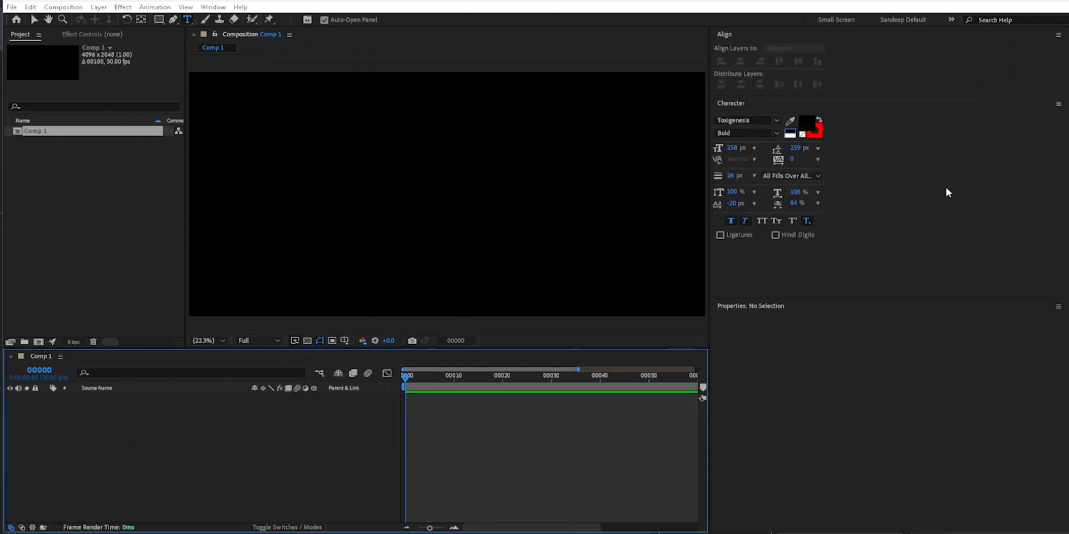
{"action": "left_click", "coordinate": [1058, 105]}
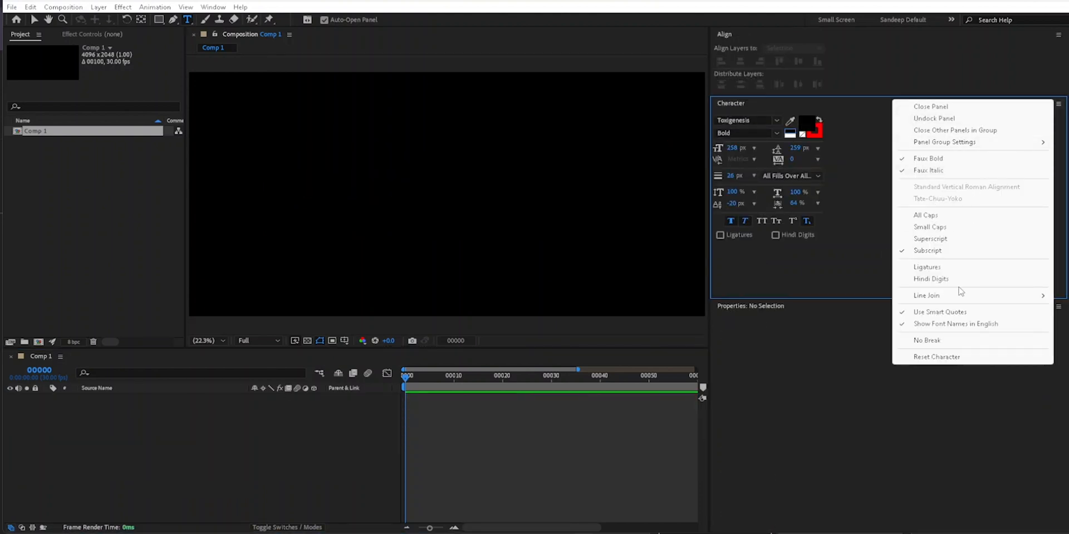
{"action": "mouse_move", "coordinate": [962, 296]}
{"action": "left_click", "coordinate": [648, 424]}
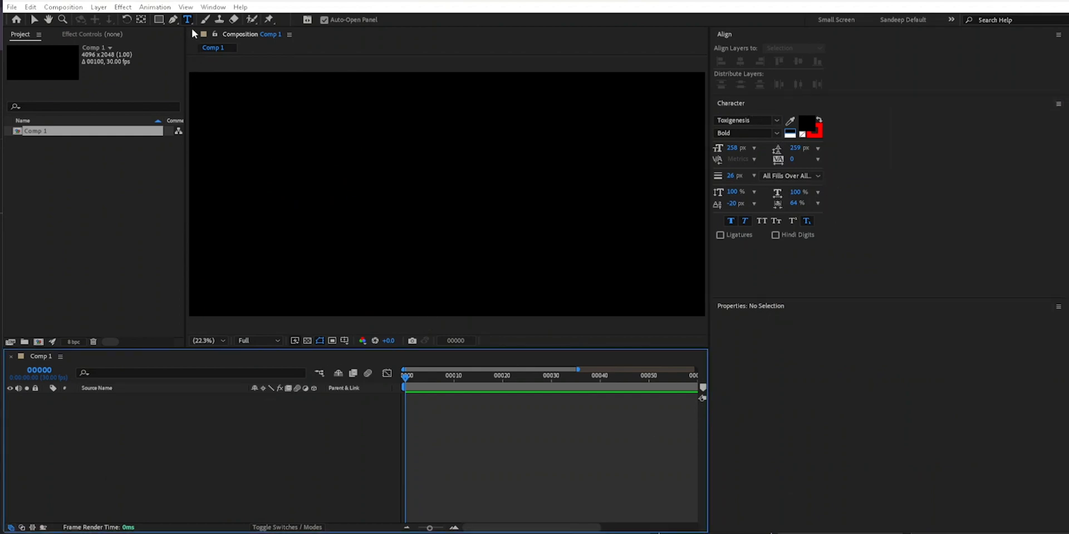
- Create a point text layer reading "gfdgdfggfgdgg" in the composition's upper left area and switch to the Selection tool
{"action": "left_click", "coordinate": [350, 163]}
{"action": "type", "text": "gfdgdfggf"}
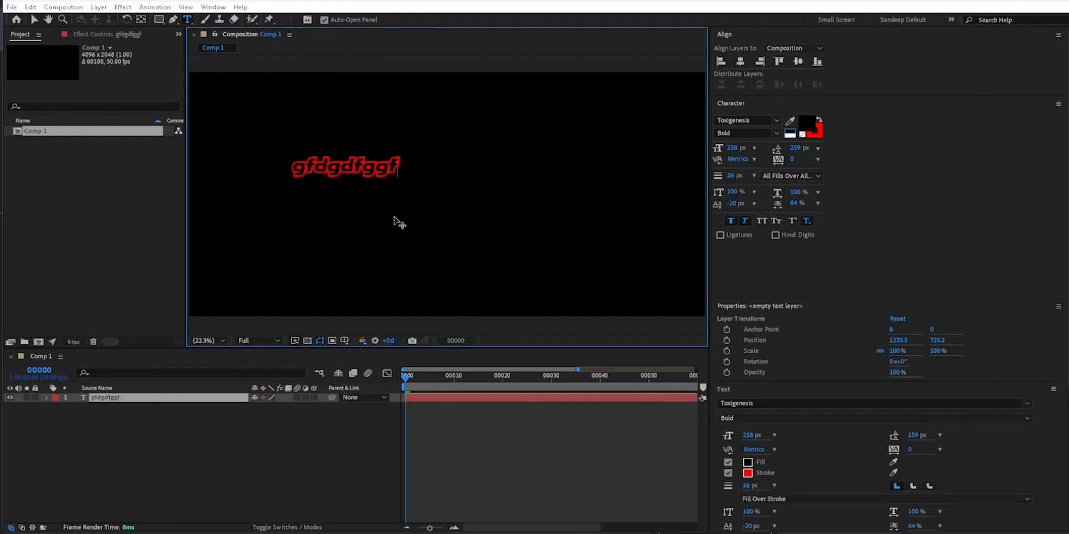
{"action": "type", "text": "gdgg"}
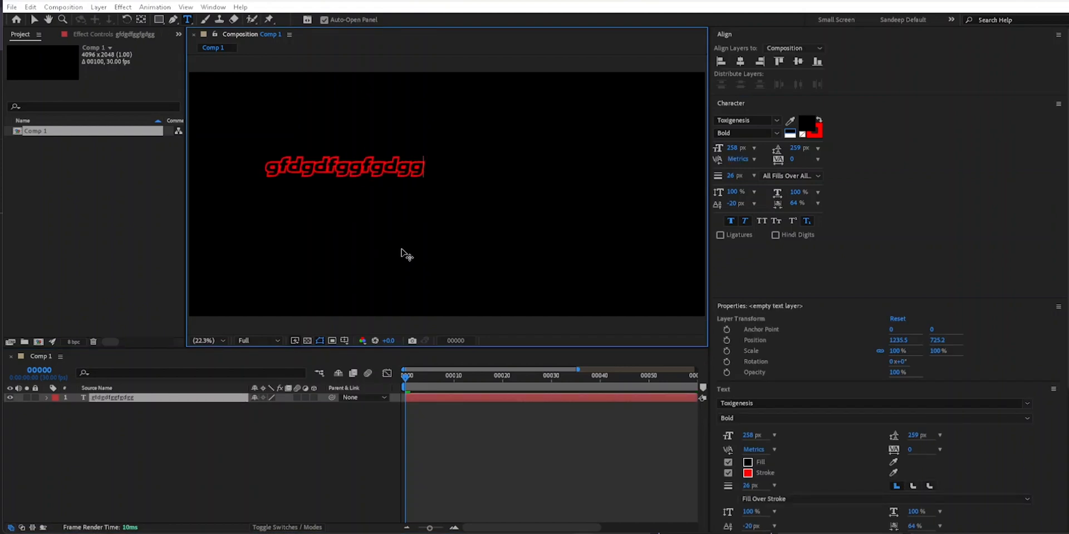
{"action": "left_click", "coordinate": [34, 19]}
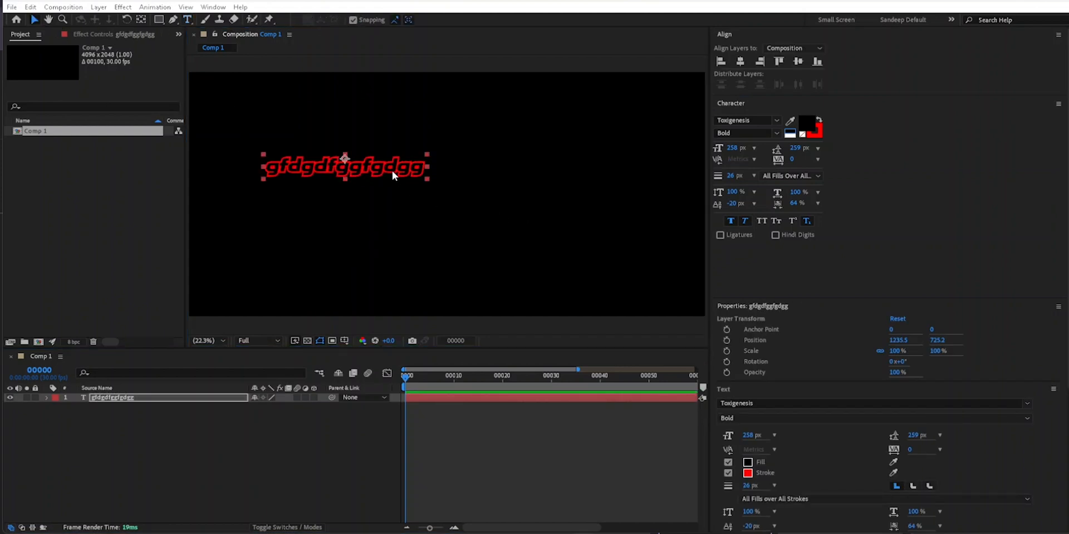
- Delete the outlined red text layer and reset the character settings to their defaults
{"action": "key", "text": "Delete"}
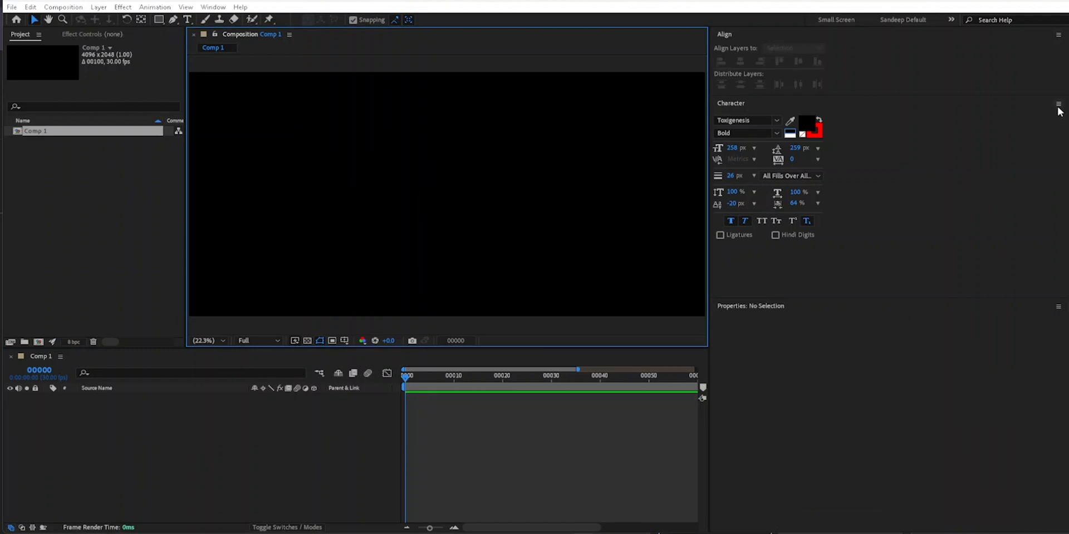
{"action": "left_click", "coordinate": [1059, 104]}
{"action": "left_click", "coordinate": [941, 360]}
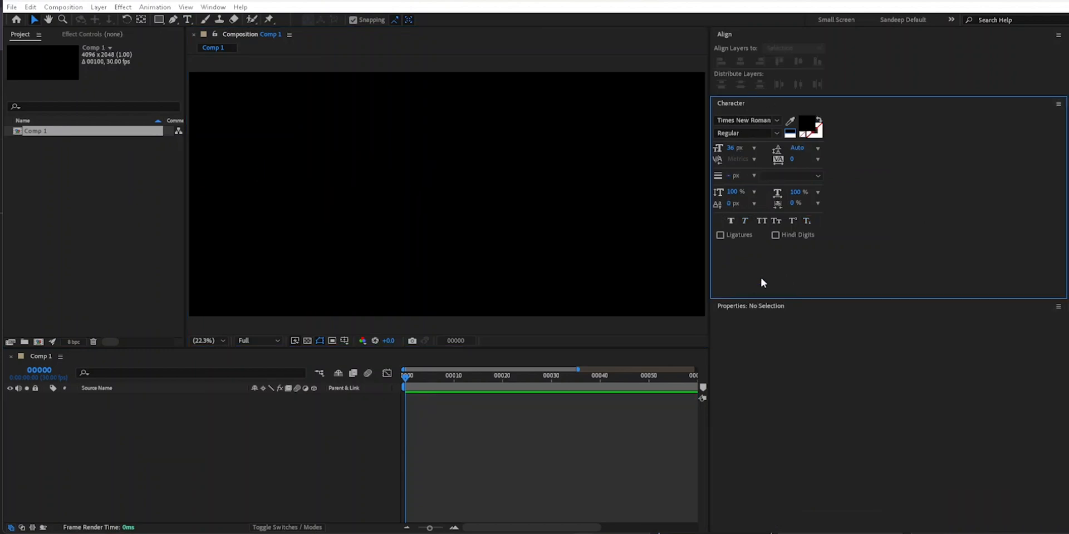
- Create a point text layer reading "sdfdfdfsfdfssf" in the composition's upper middle area
{"action": "left_click", "coordinate": [187, 20]}
{"action": "left_click", "coordinate": [401, 144]}
{"action": "type", "text": "sdfdfdfsfdfssf"}
{"action": "left_click", "coordinate": [320, 463]}
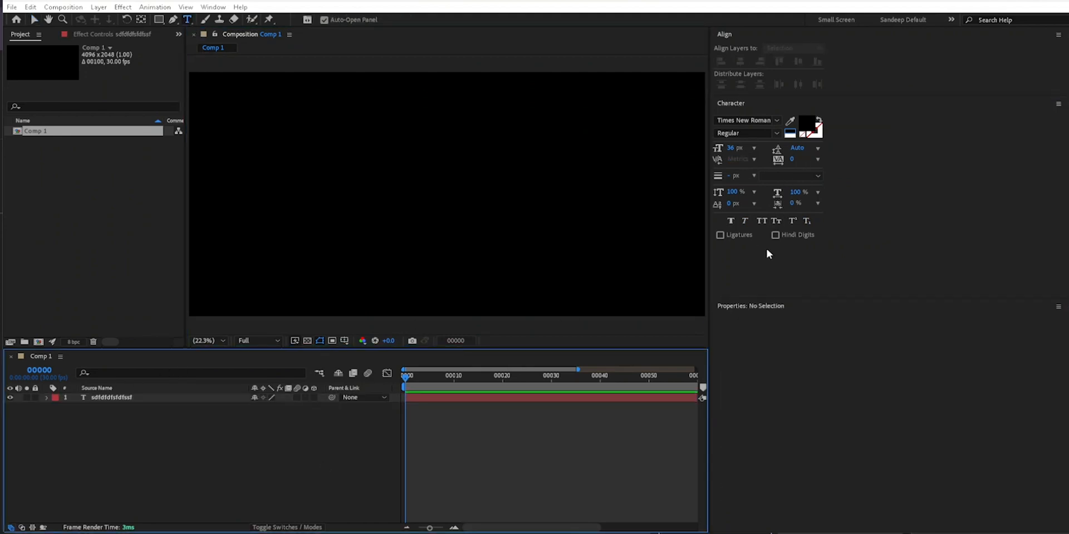
- Select the new text layer to show its properties and close the Character panel
{"action": "left_click", "coordinate": [760, 308]}
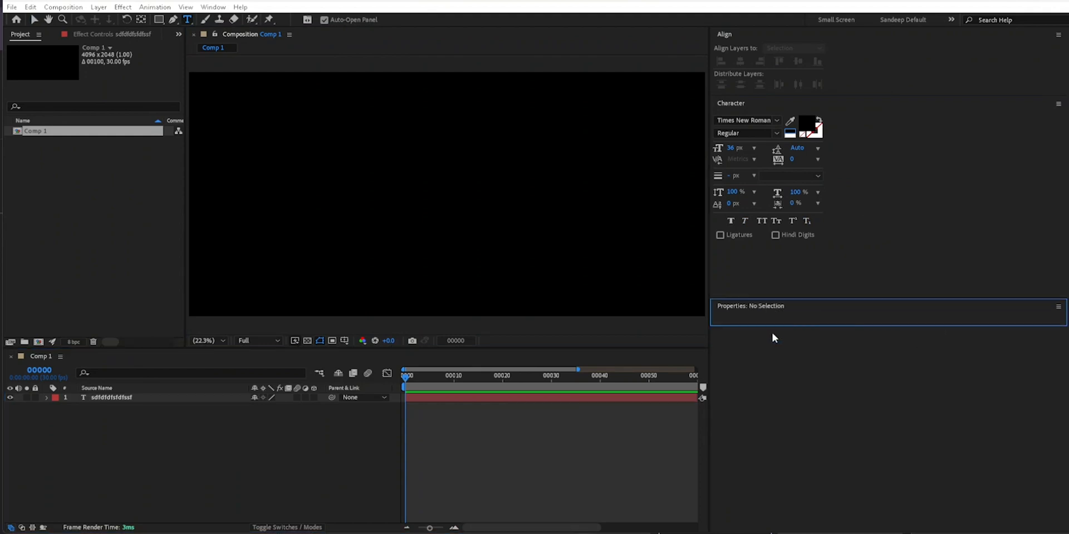
{"action": "left_click", "coordinate": [111, 400]}
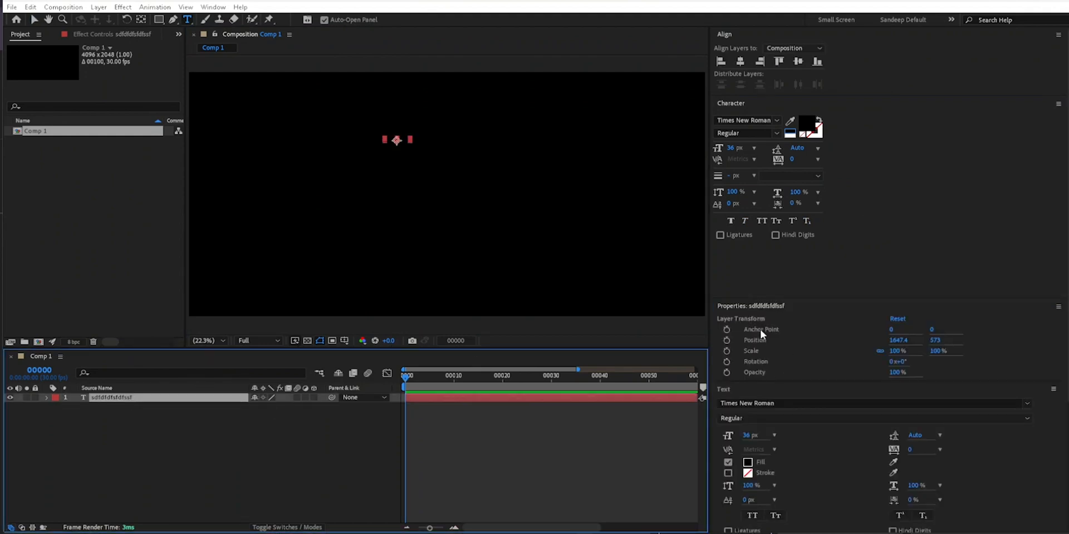
{"action": "left_click", "coordinate": [1062, 108]}
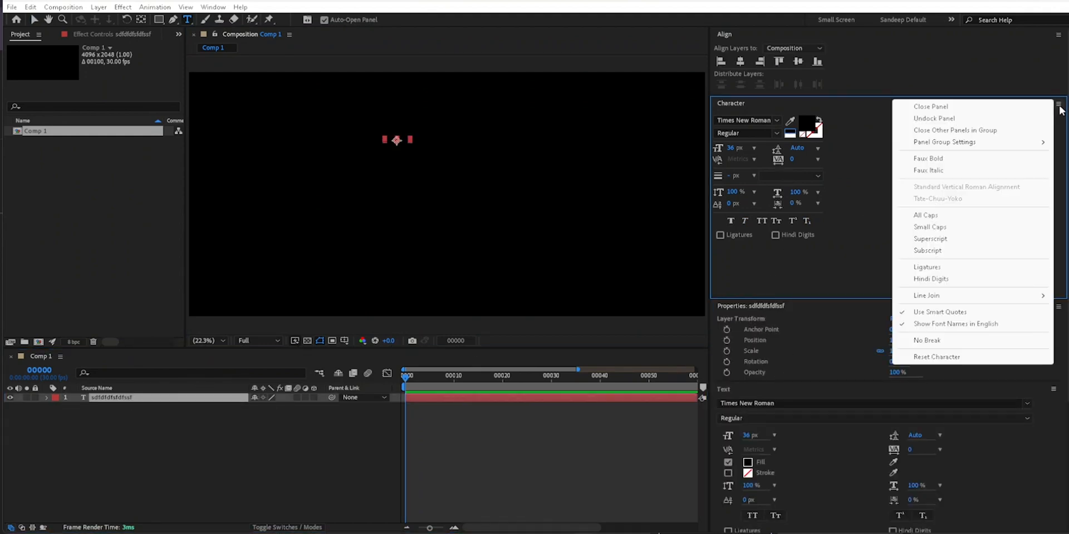
{"action": "left_click", "coordinate": [999, 111]}
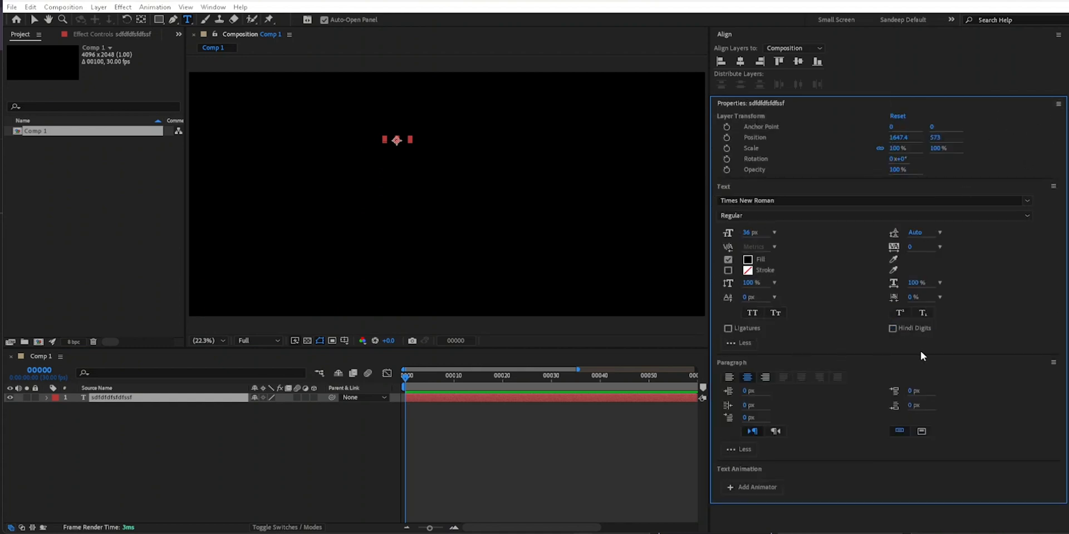
- Reset the text layer's character settings from its text properties and stretch the layer horizontally to about 294.4%
{"action": "left_click", "coordinate": [1054, 188]}
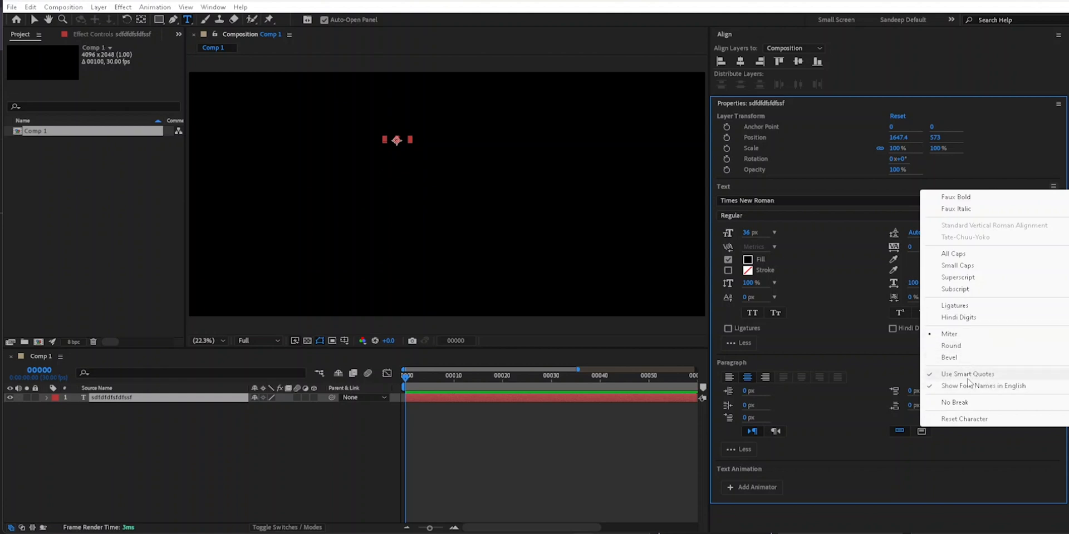
{"action": "left_click", "coordinate": [962, 419]}
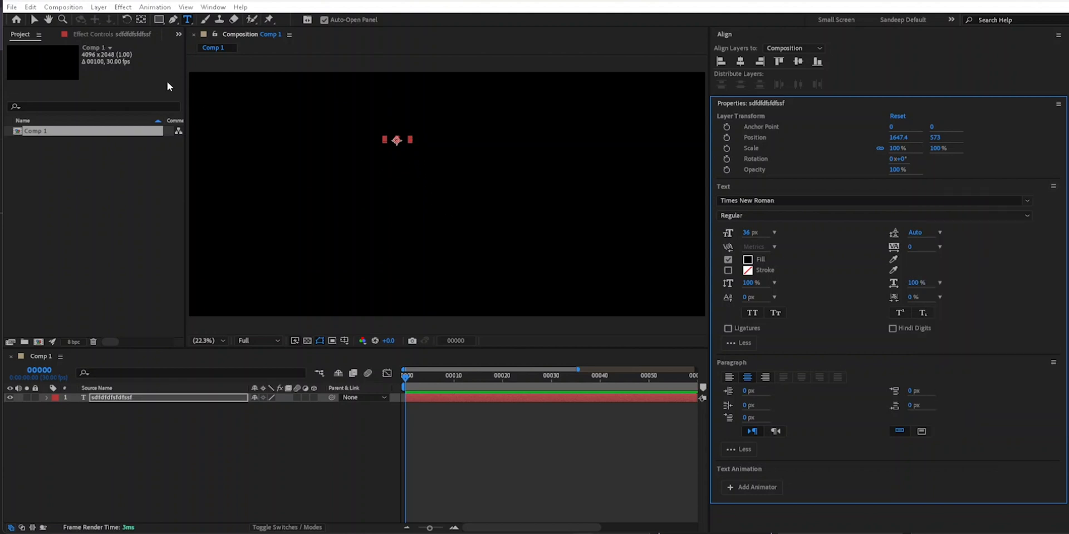
{"action": "left_click", "coordinate": [34, 20]}
{"action": "left_click_drag", "start_coordinate": [409, 143], "coordinate": [433, 157]}
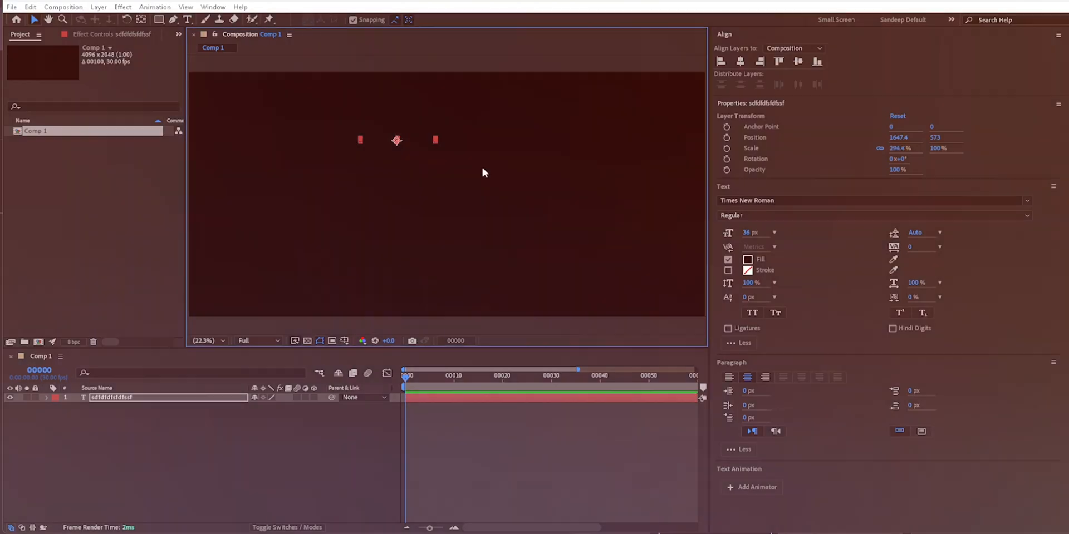